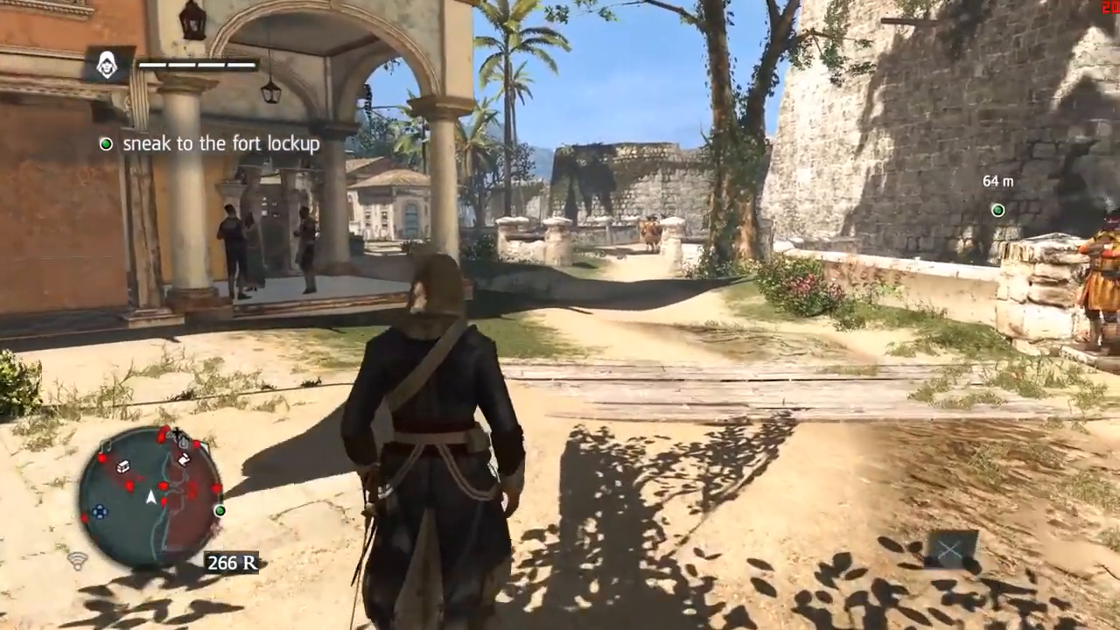
Pause the fort lockup mission to bring up the game's pause menu.
key(Escape)
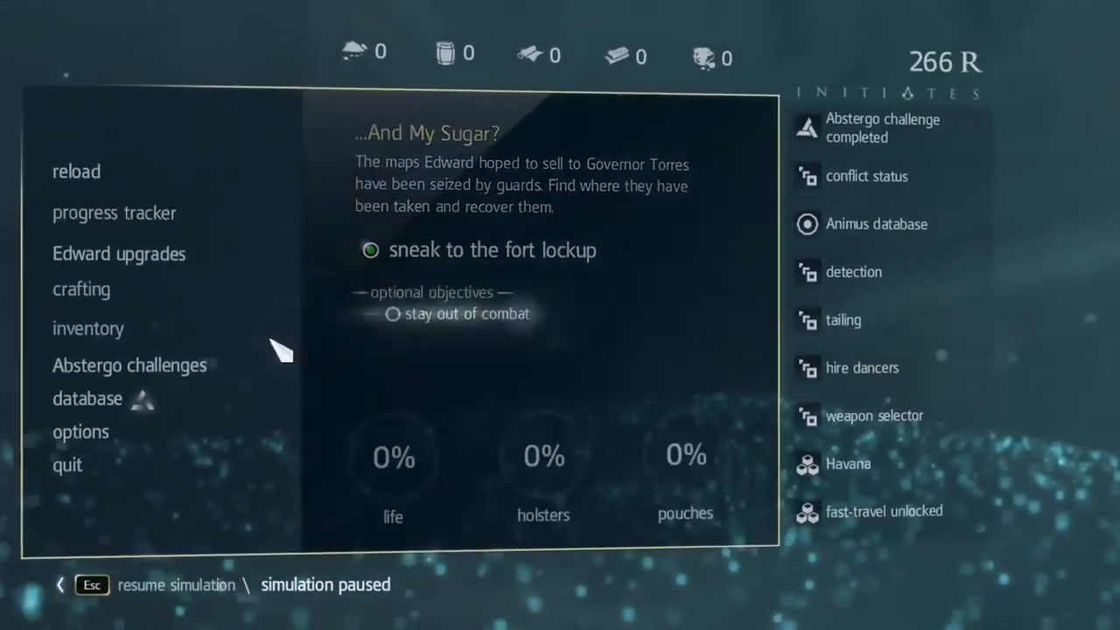
Look through the game's graphics settings under Options.
click(104, 421)
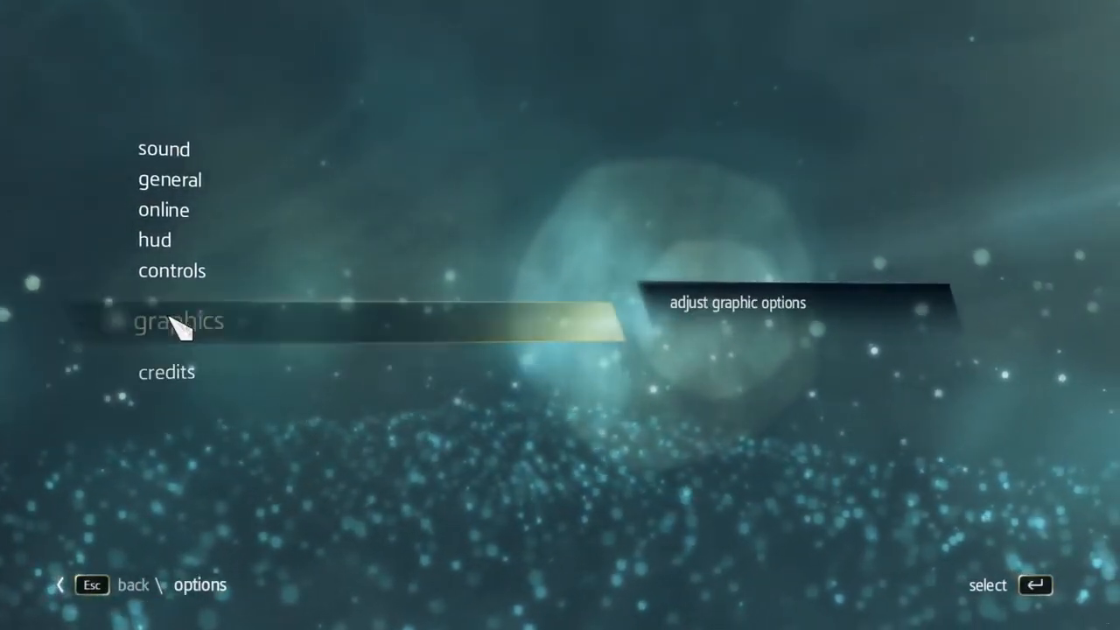
click(179, 320)
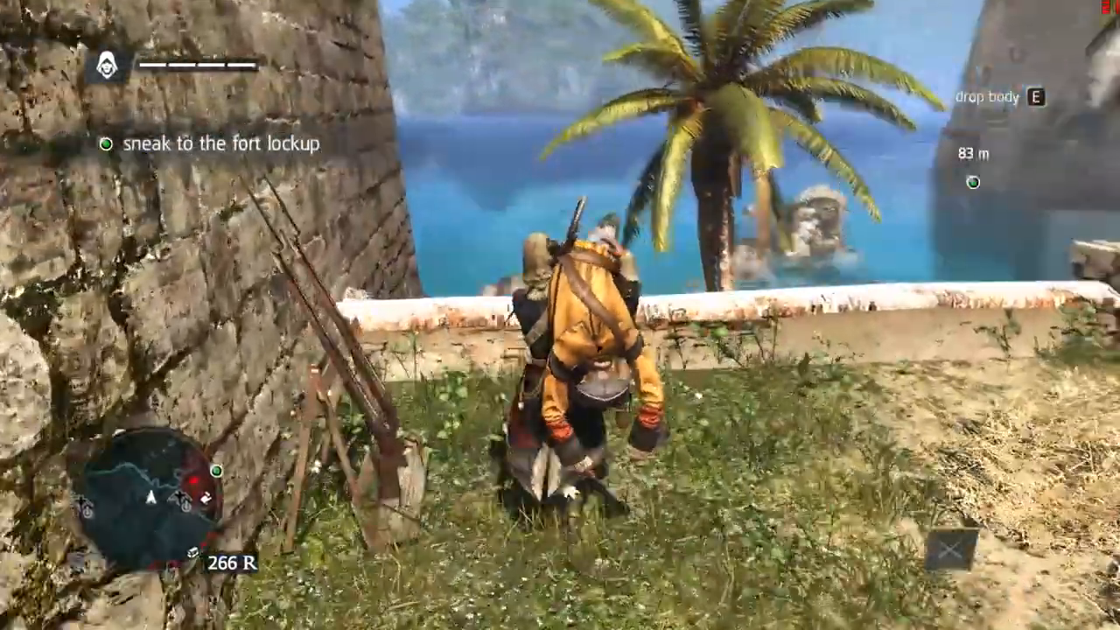
Throw the body over the sea wall, grab a musket, and shoot the man in the plaza.
key(e)
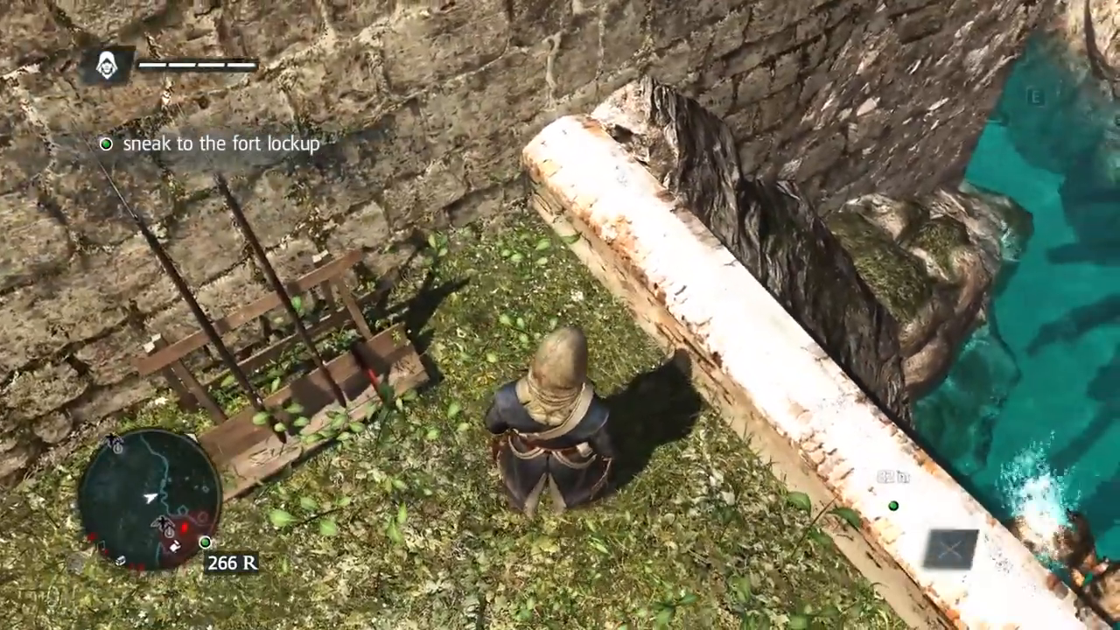
key(w)
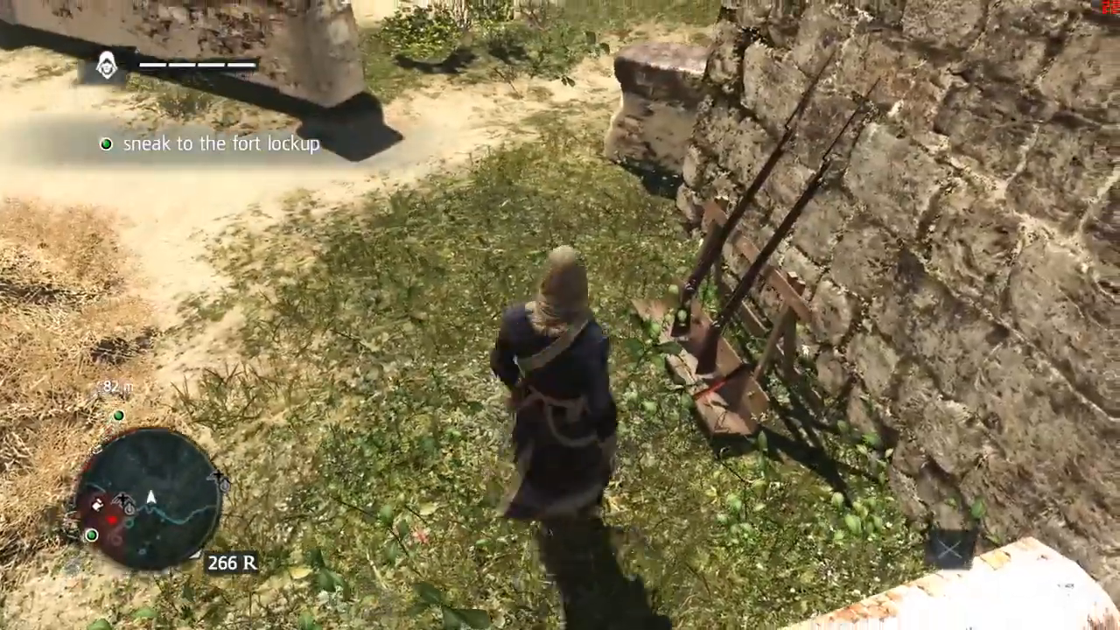
key(e)
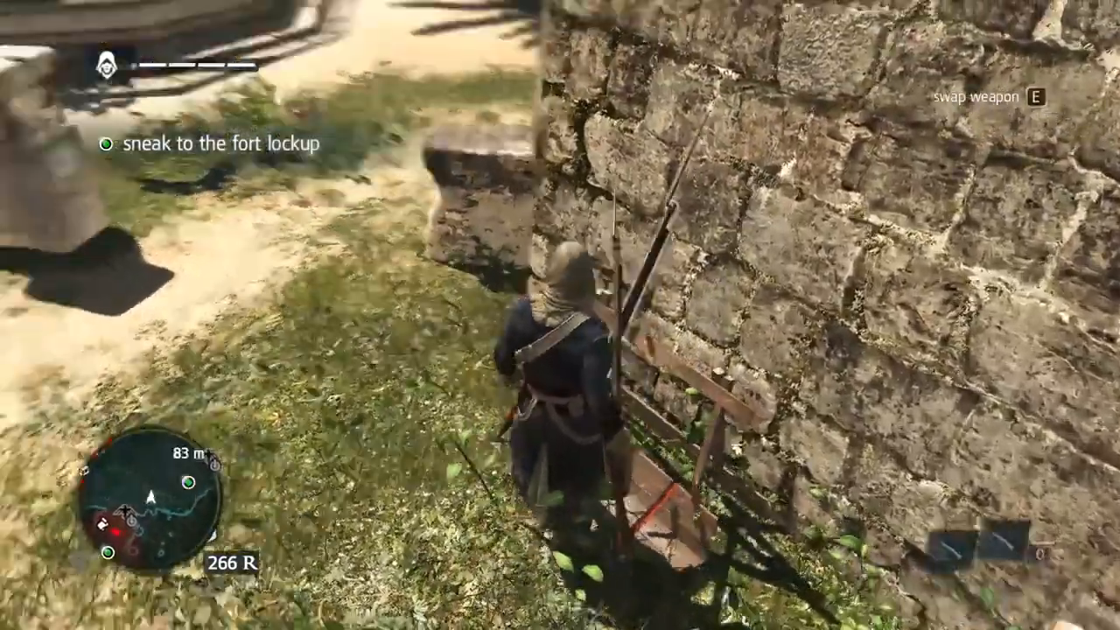
key(w)
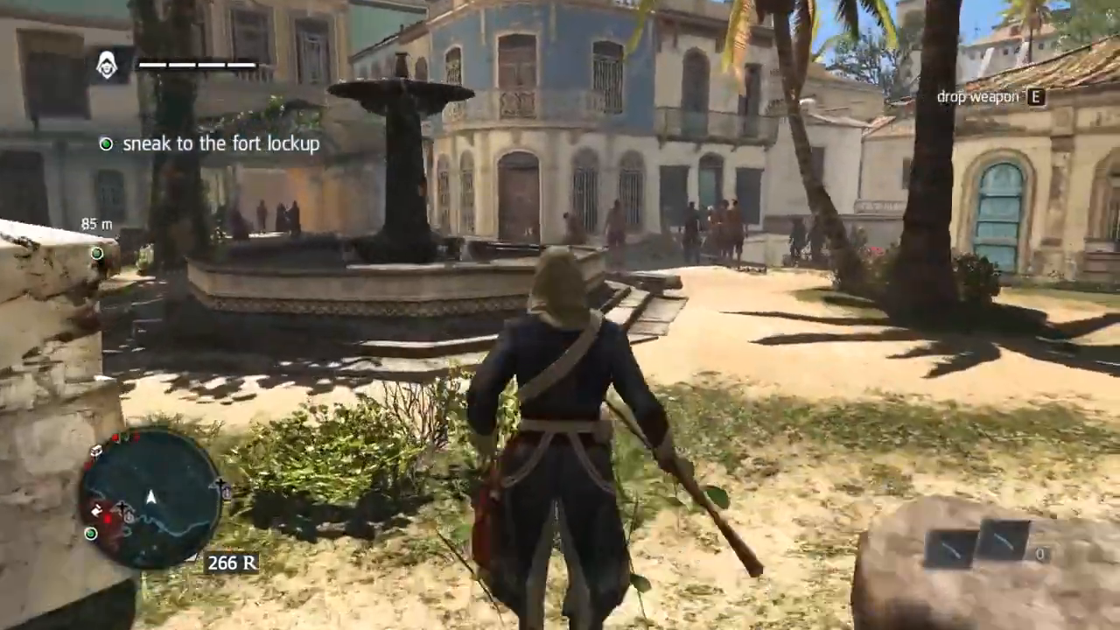
right_click(560, 315)
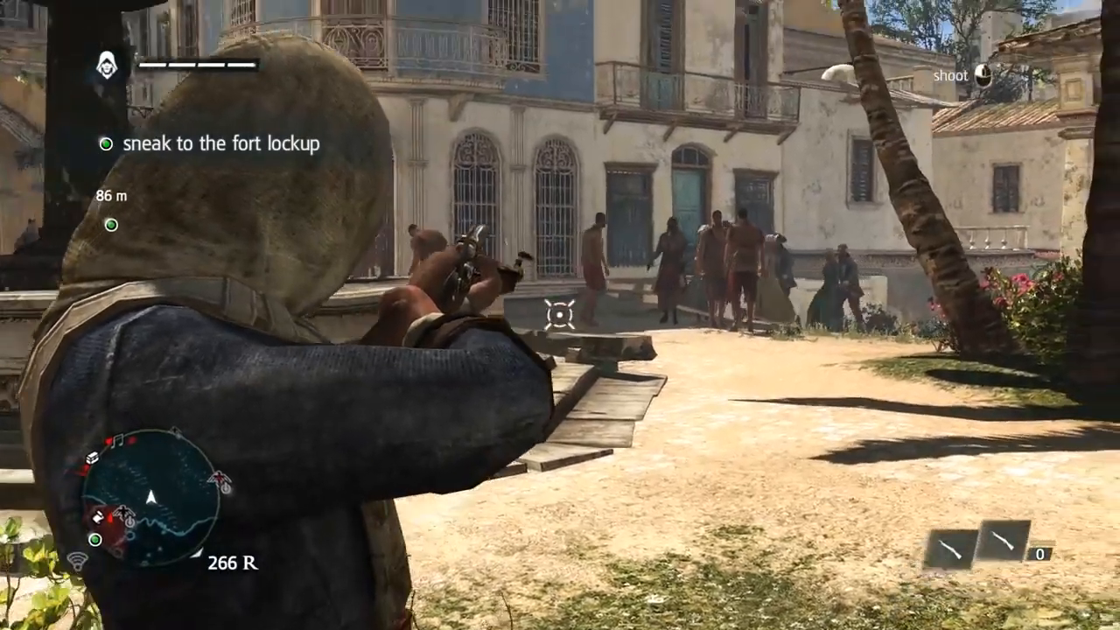
click(560, 315)
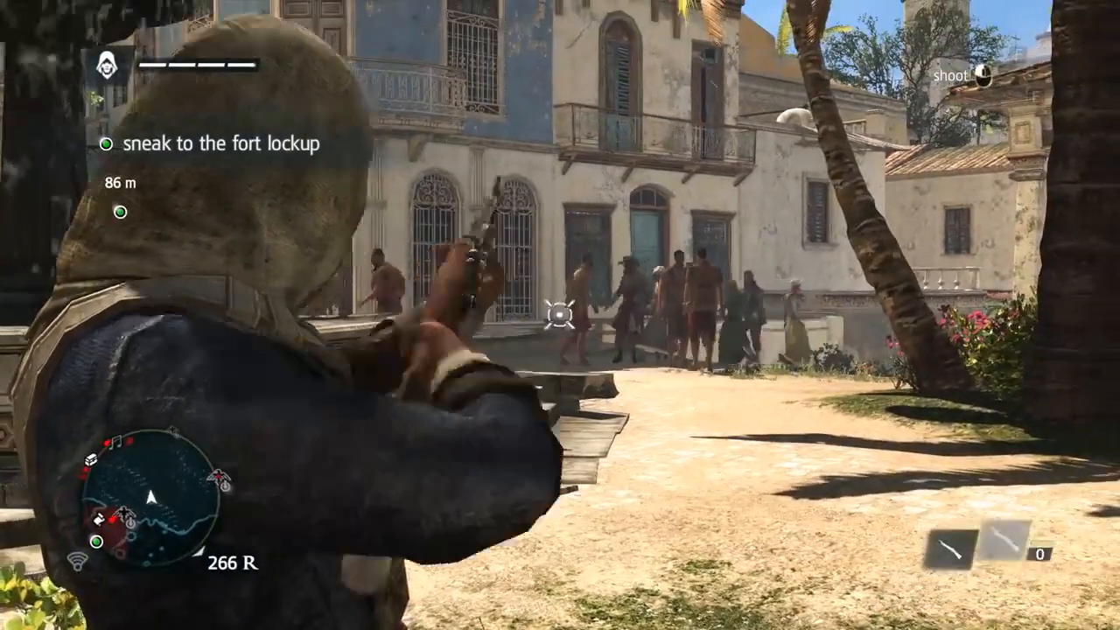
Run through the gate onto the drawbridge and fire the musket at the guard inside.
key(w)
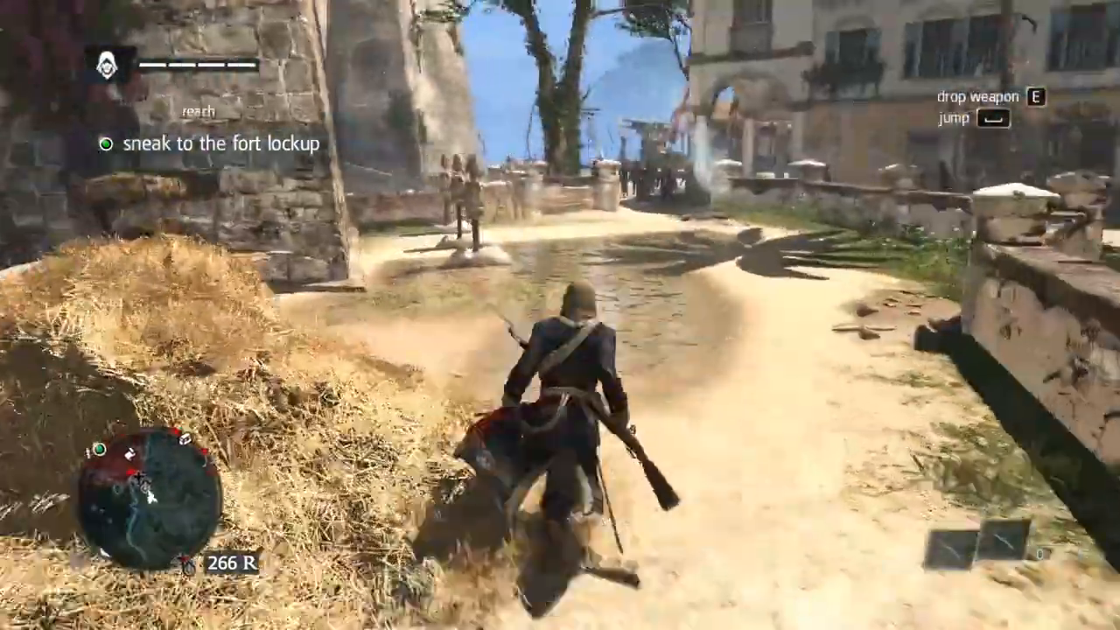
key(w)
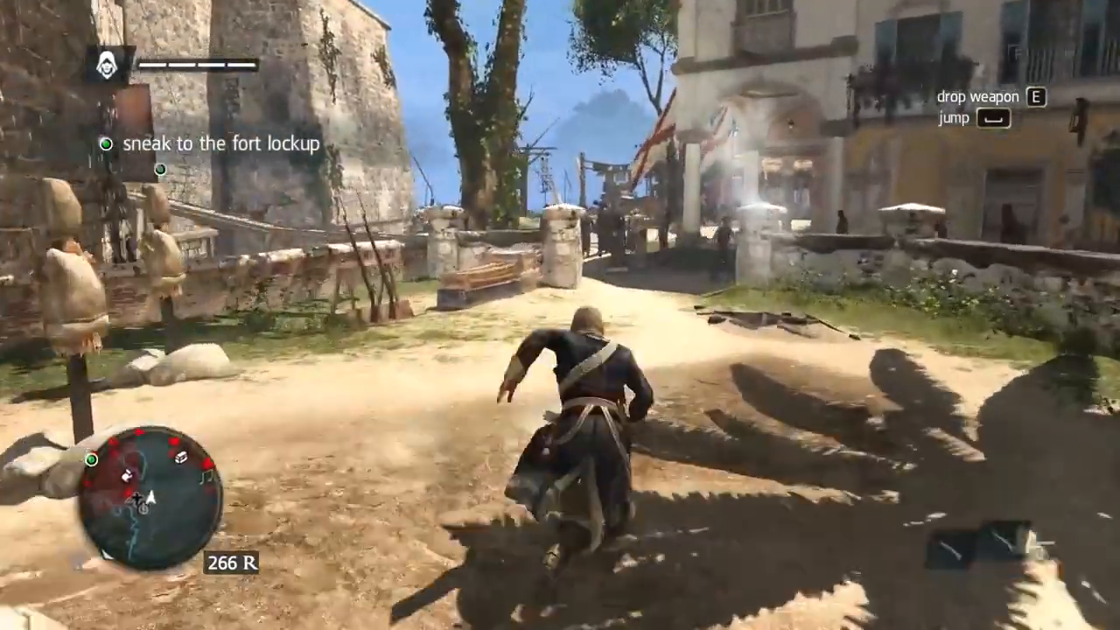
key(w)
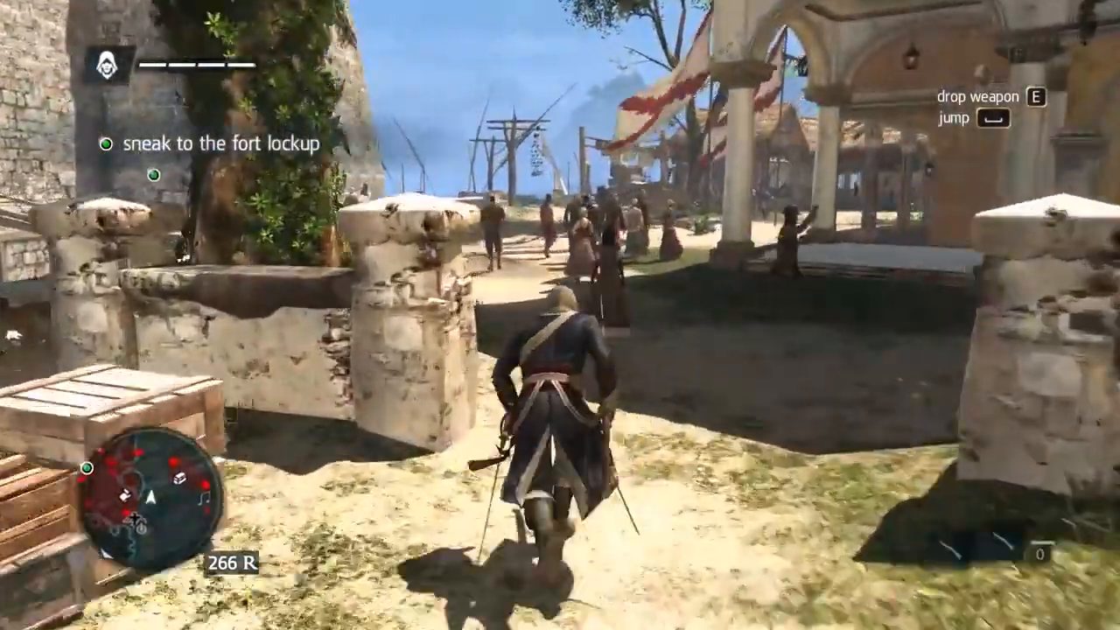
key(w)
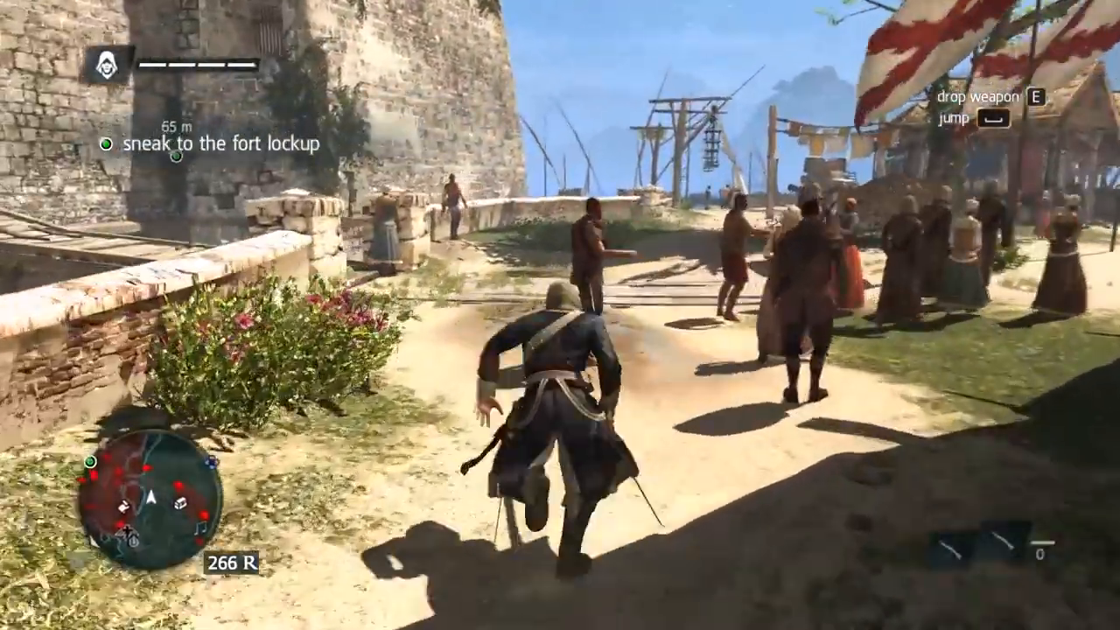
key(w)
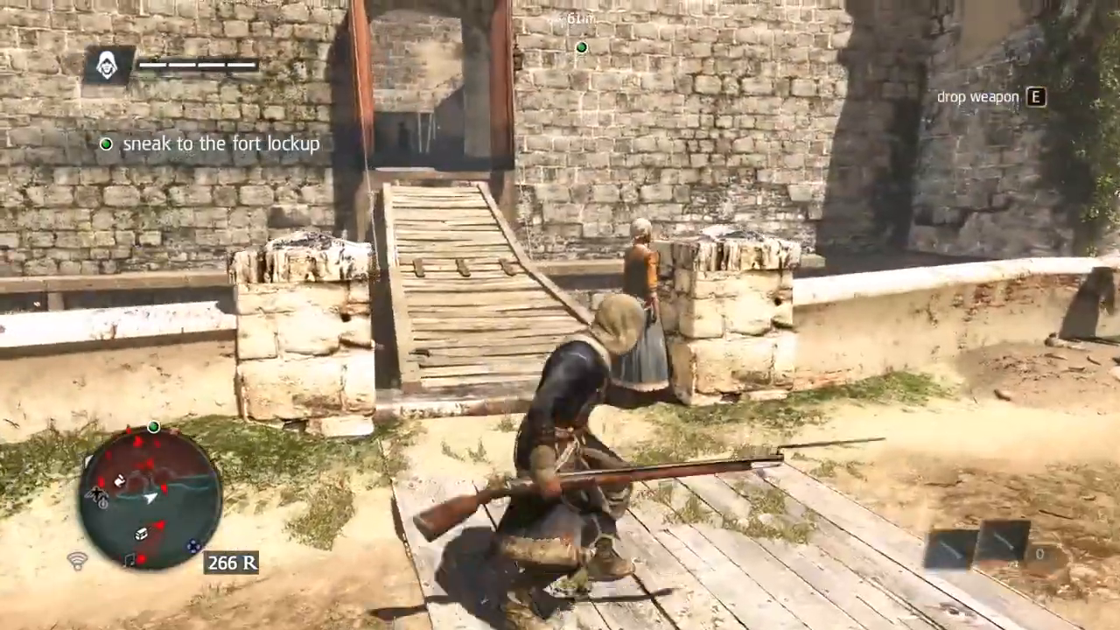
key(w)
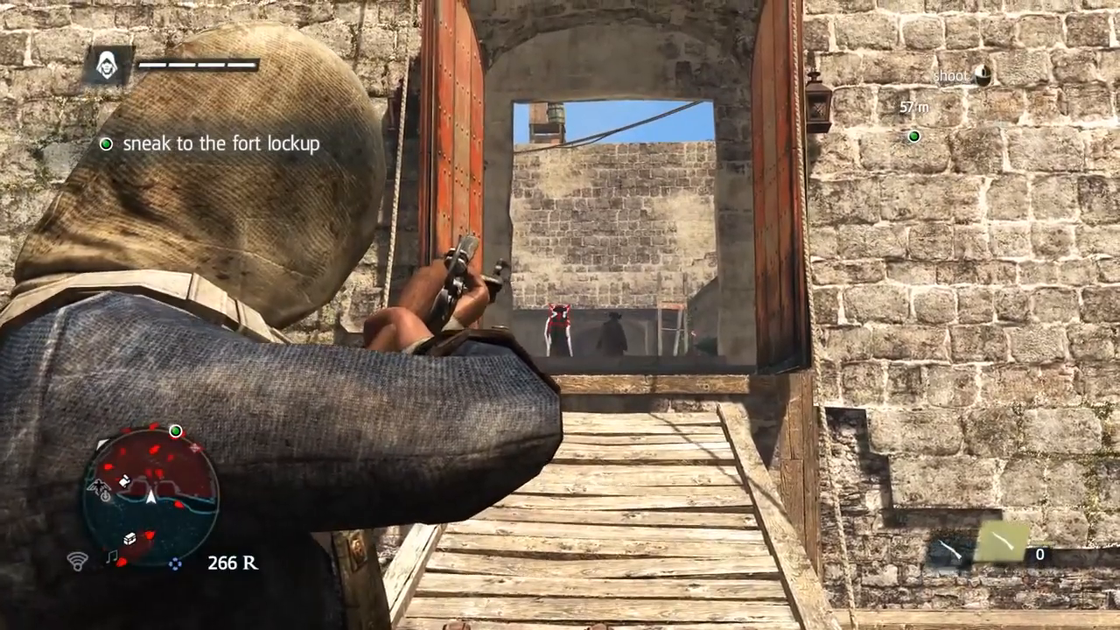
click(560, 315)
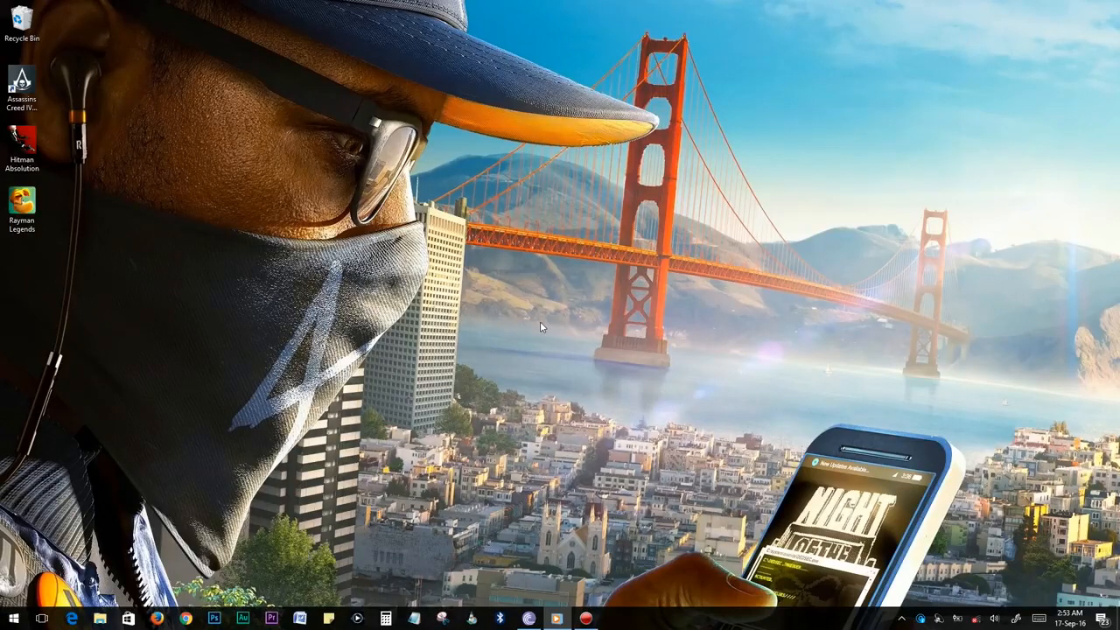
Search Start for 'power option' and open the Power Options page.
click(13, 619)
click(13, 619)
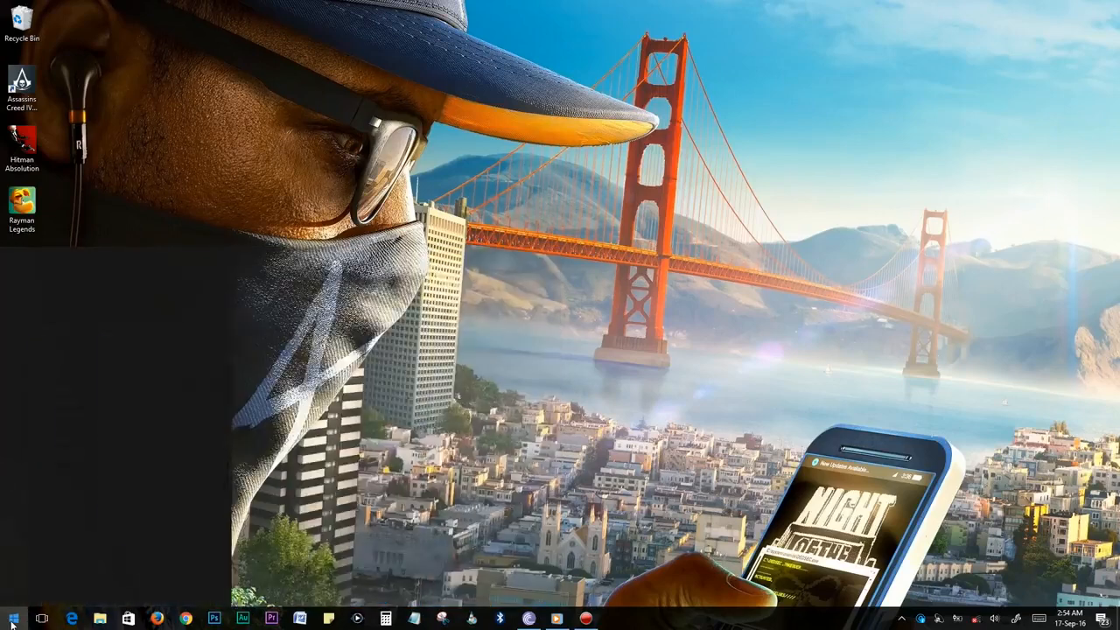
click(13, 619)
text(pow)
text(er option)
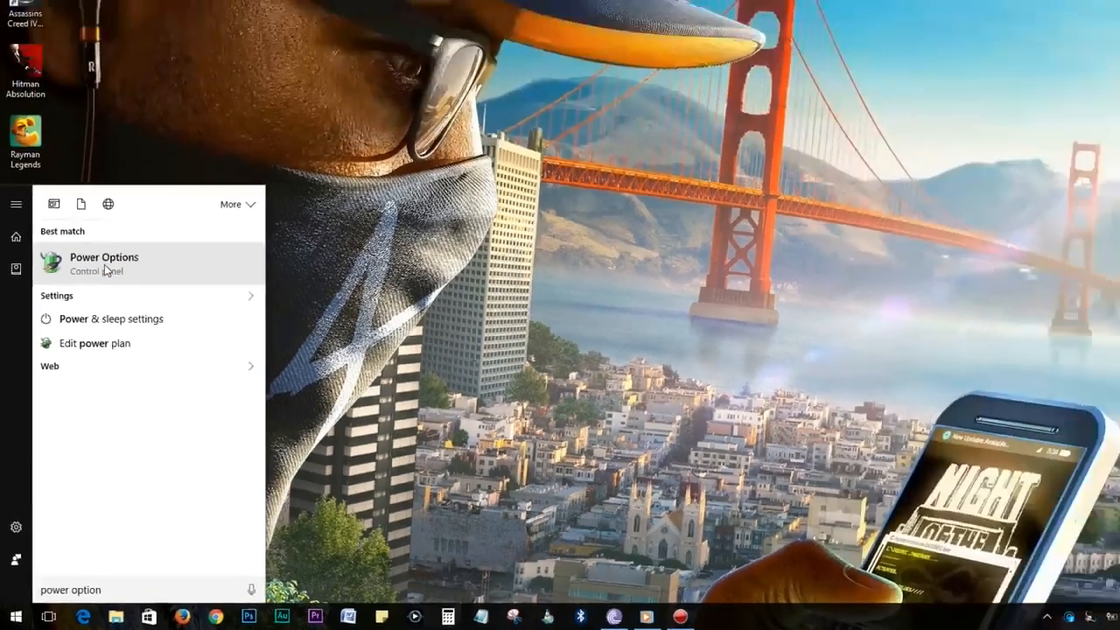
click(105, 262)
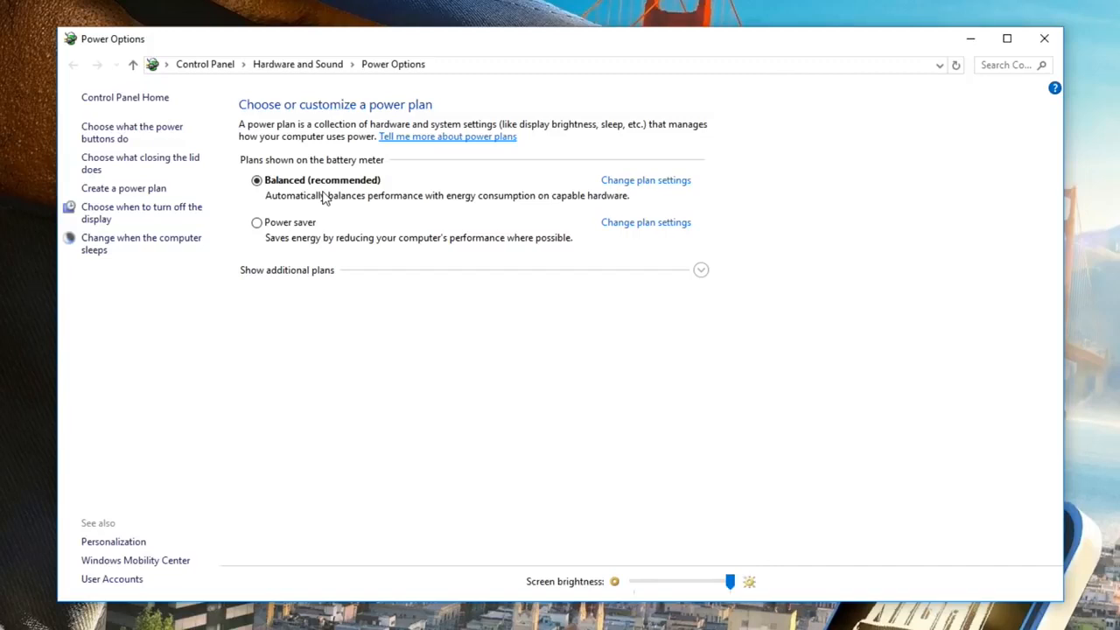
Switch the power plan from Balanced to the hidden High performance plan, then close the window.
click(700, 271)
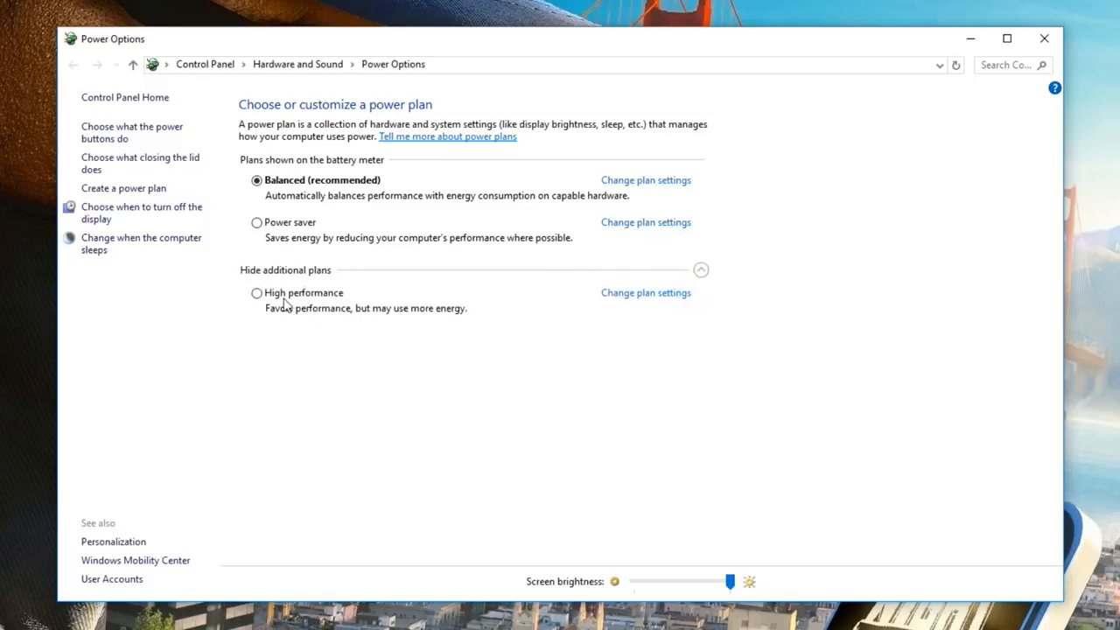
click(257, 294)
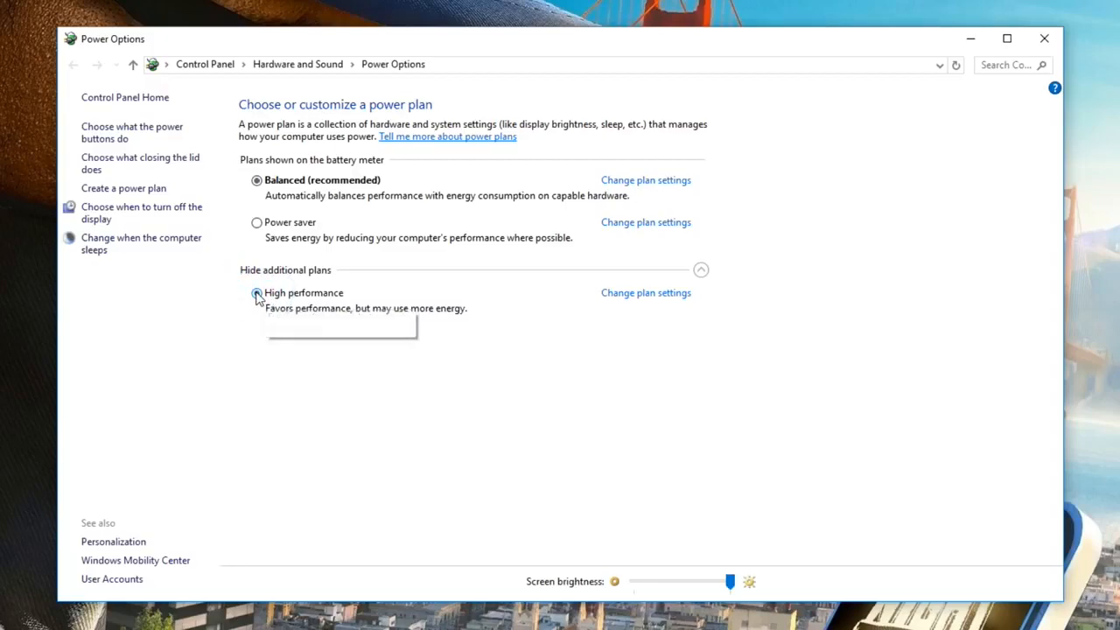
click(1042, 39)
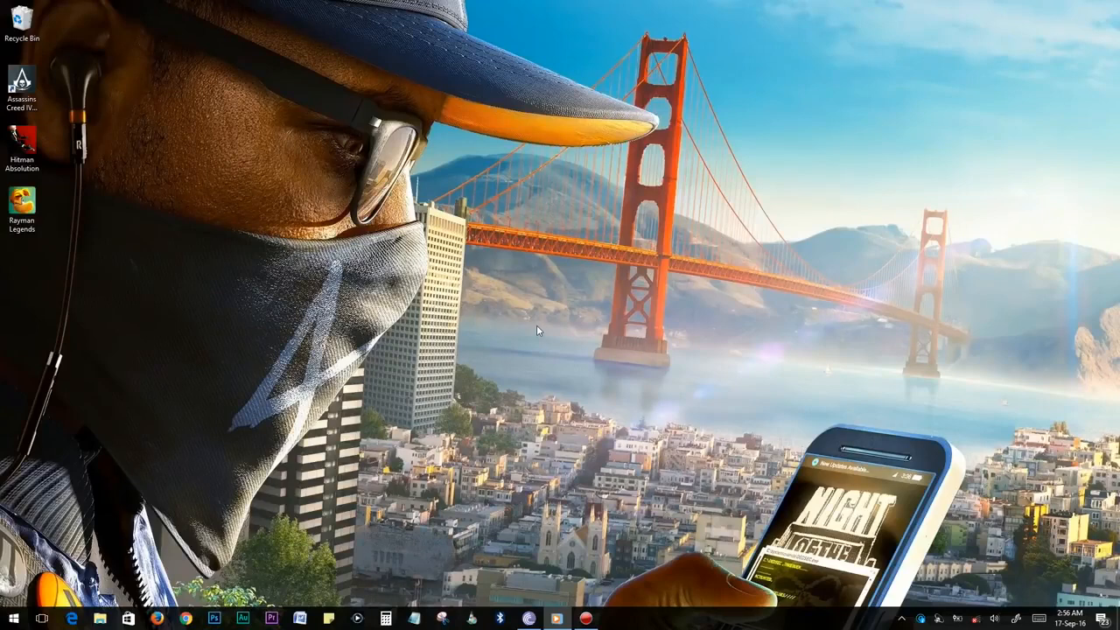
Search Start for 'contorl panel' and open Control Panel.
click(11, 619)
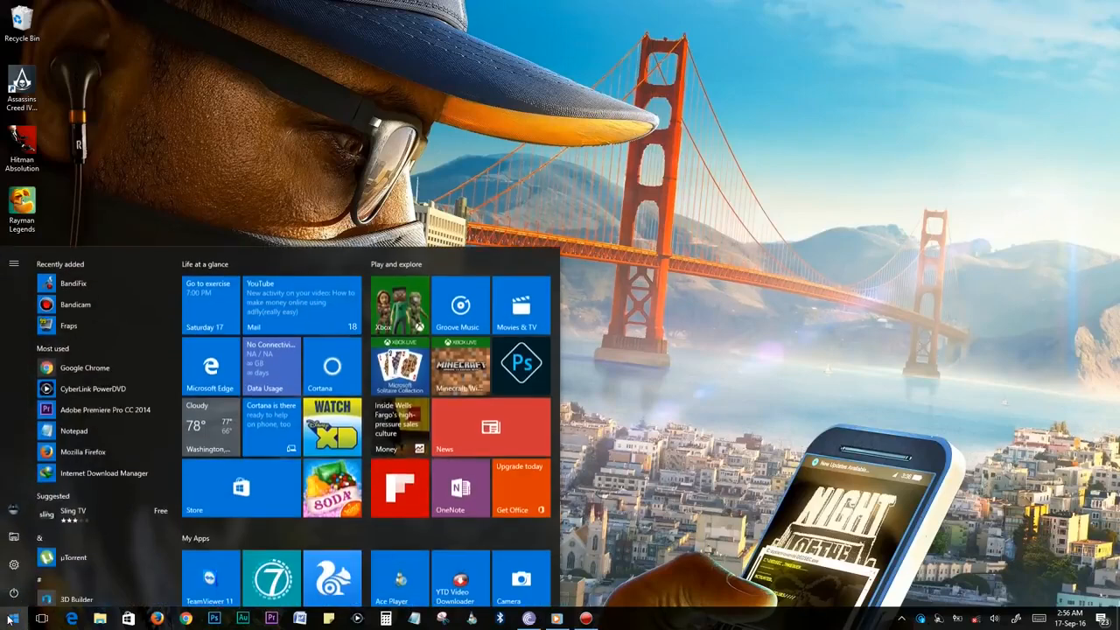
click(10, 619)
click(10, 619)
text(contorl panel)
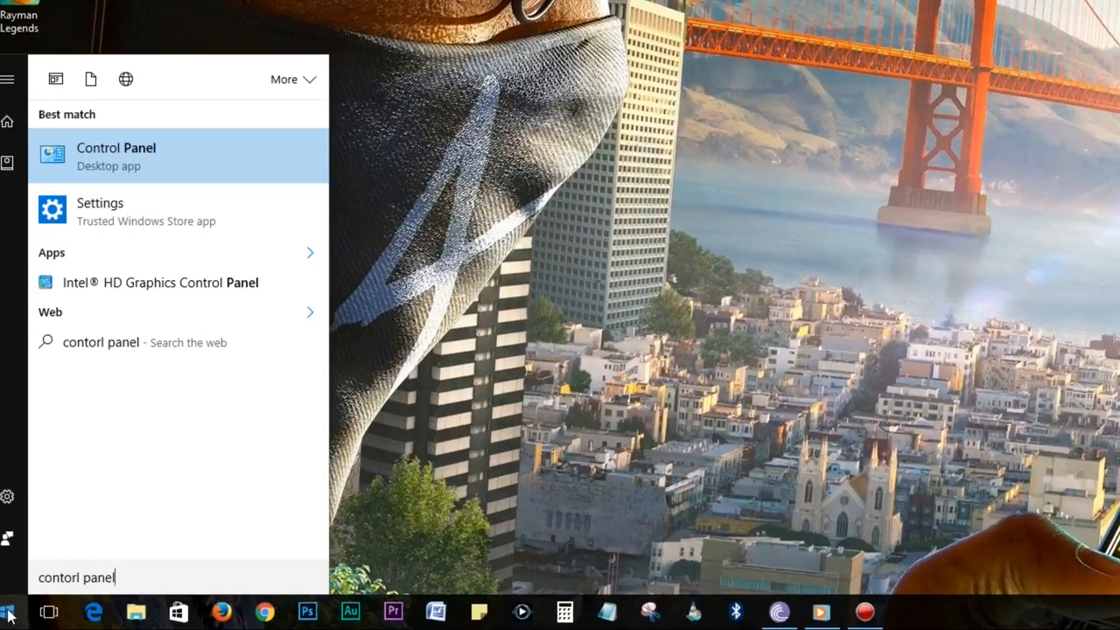
click(151, 153)
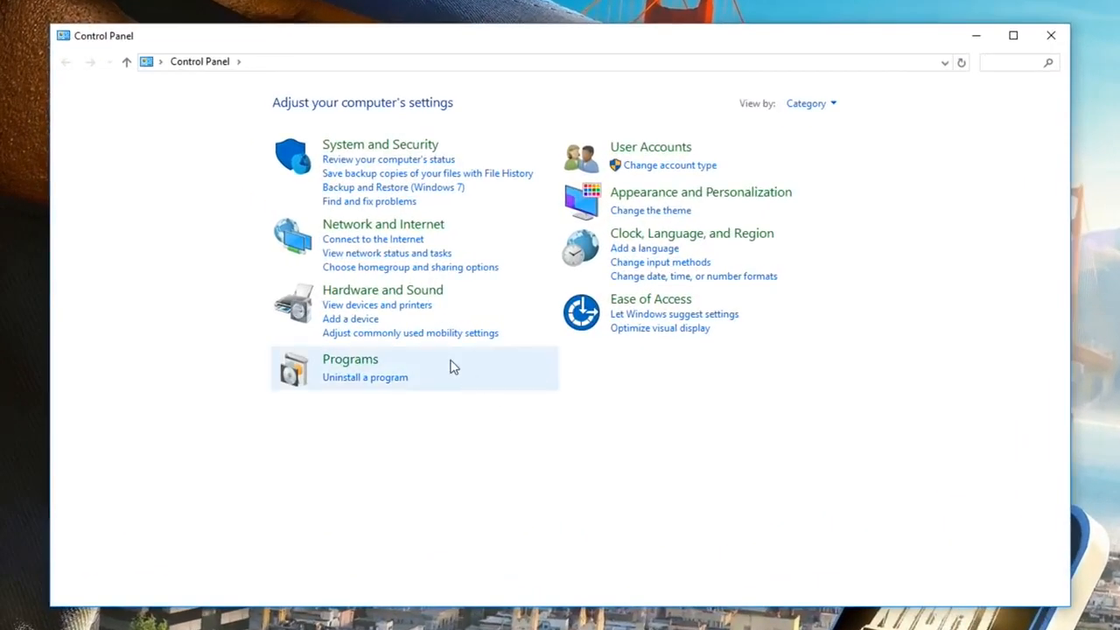
Uninstall BlueStacks App Player from Programs and Features and confirm the removal.
click(363, 385)
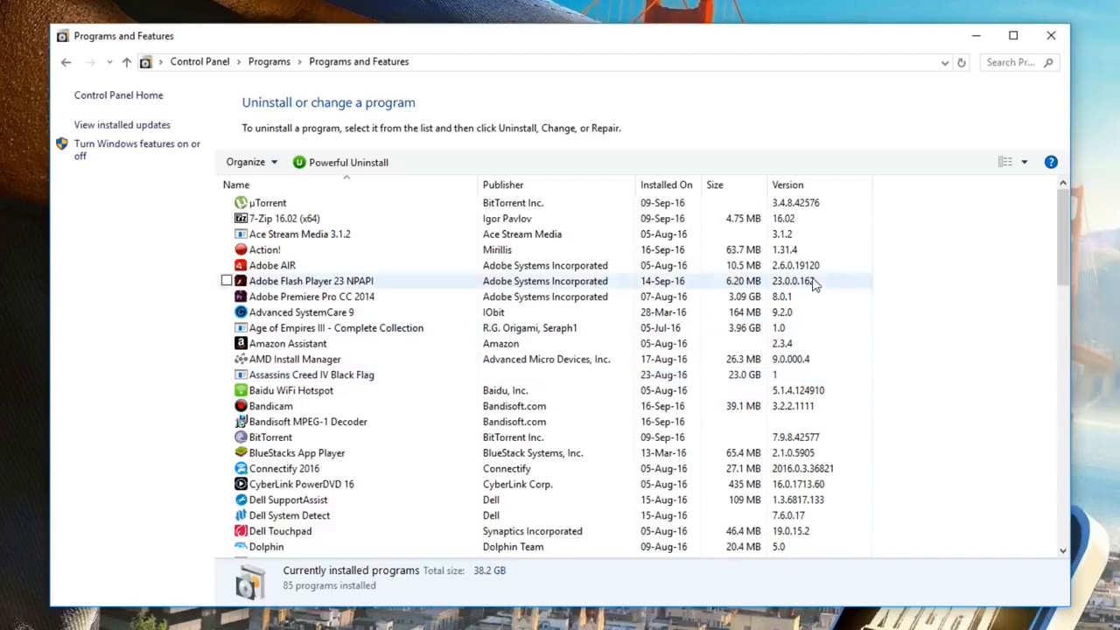
drag(1067, 237, 1057, 267)
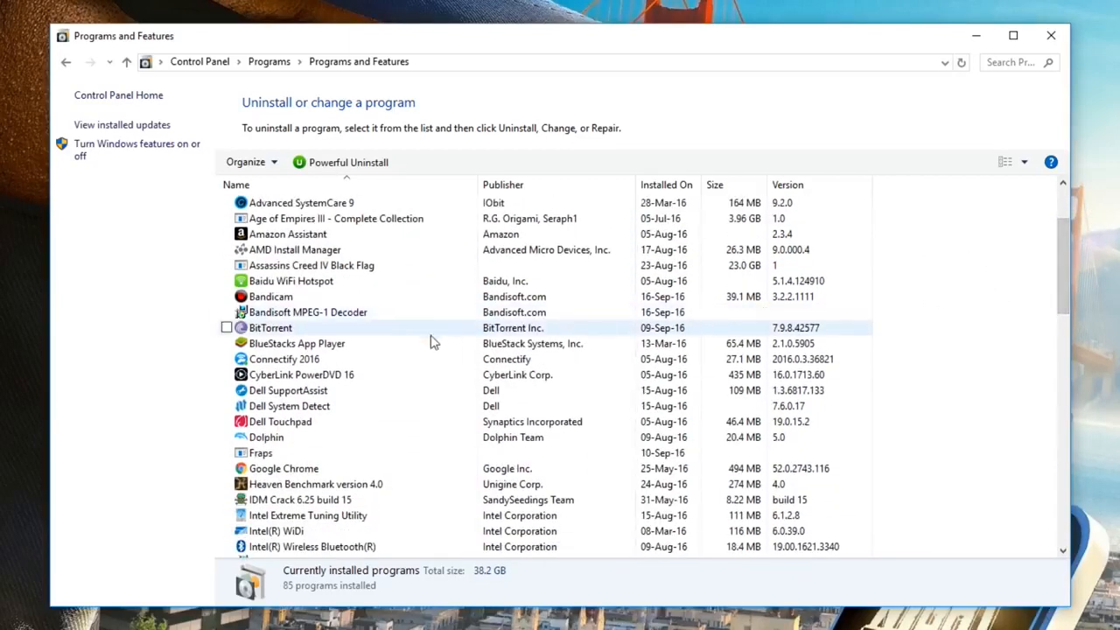
double_click(324, 346)
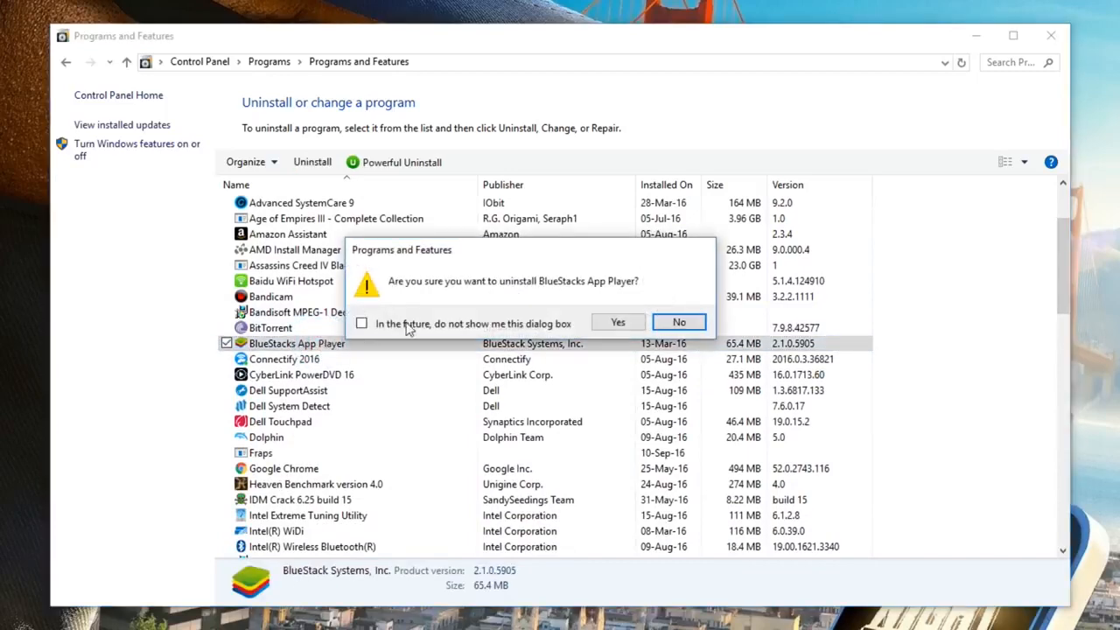
click(638, 322)
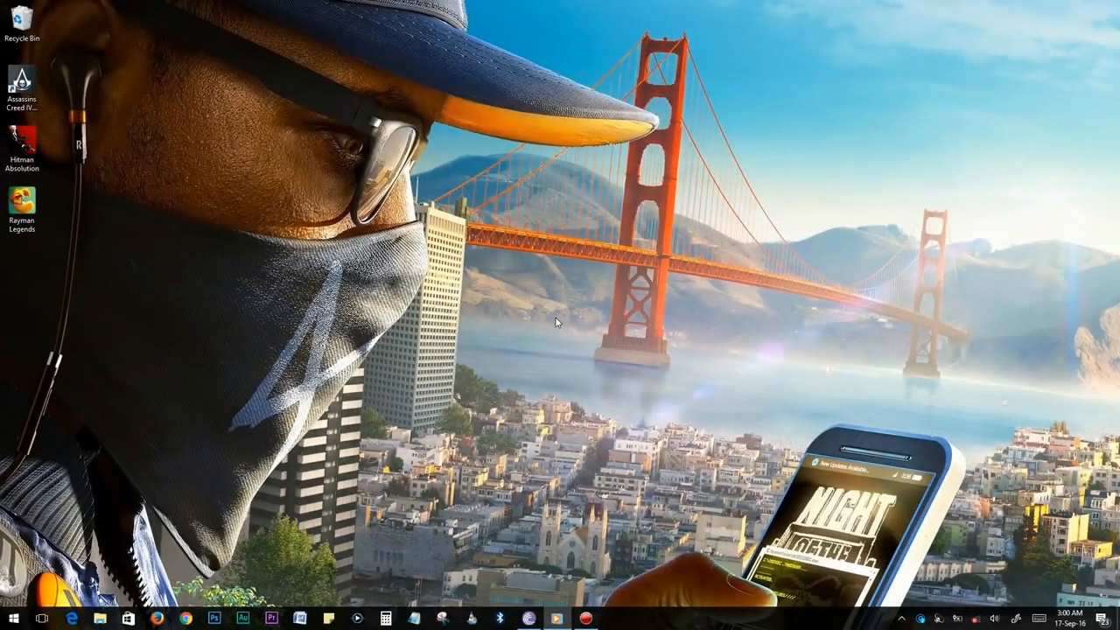
Open Task Manager from the taskbar and view its Startup programs list.
right_click(733, 618)
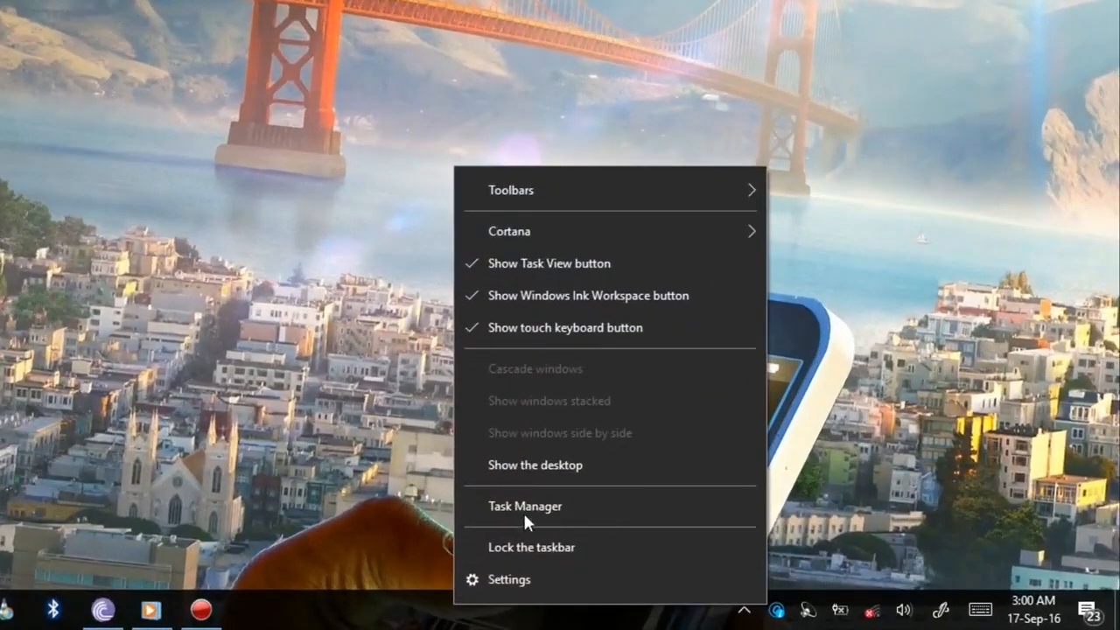
click(592, 506)
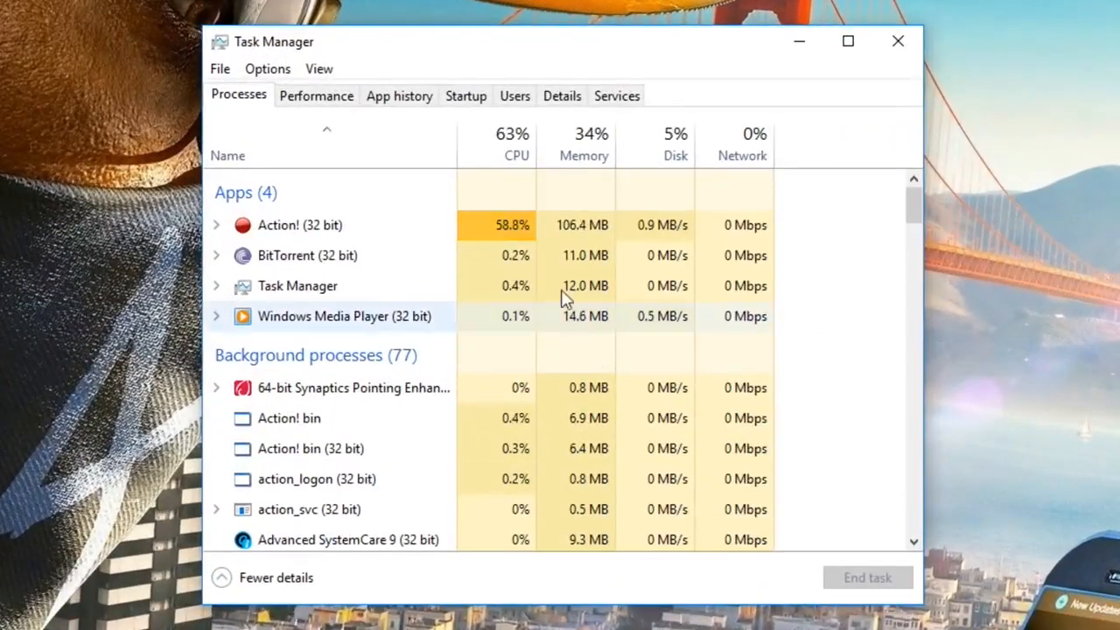
click(468, 97)
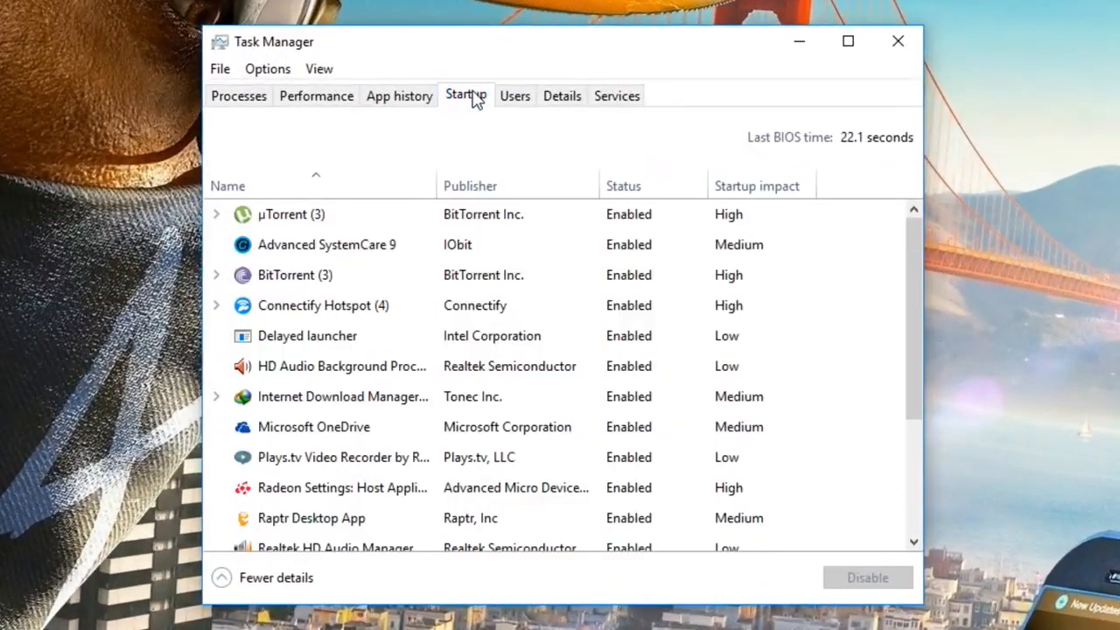
drag(908, 235, 908, 203)
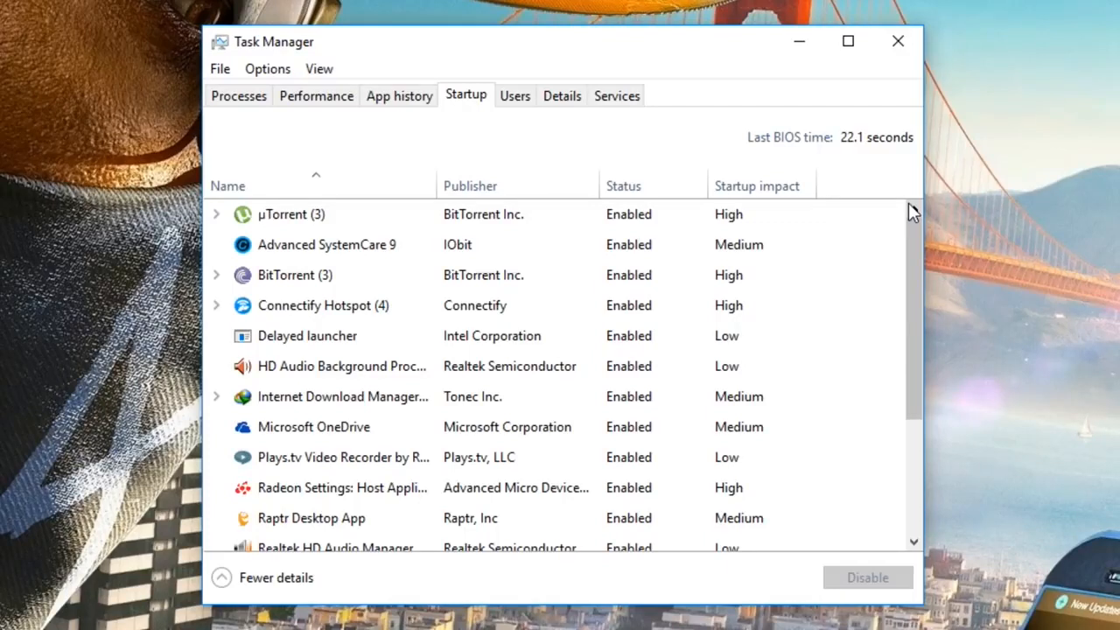
drag(909, 221, 907, 300)
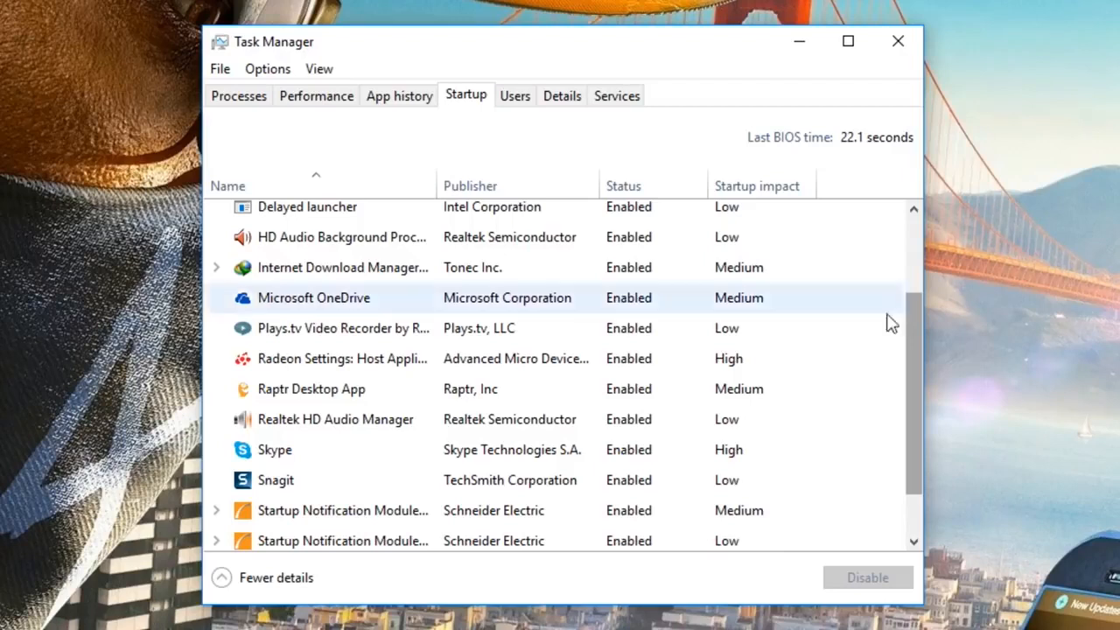
Disable Skype, Raptr Desktop App and uTorrent at startup.
click(321, 446)
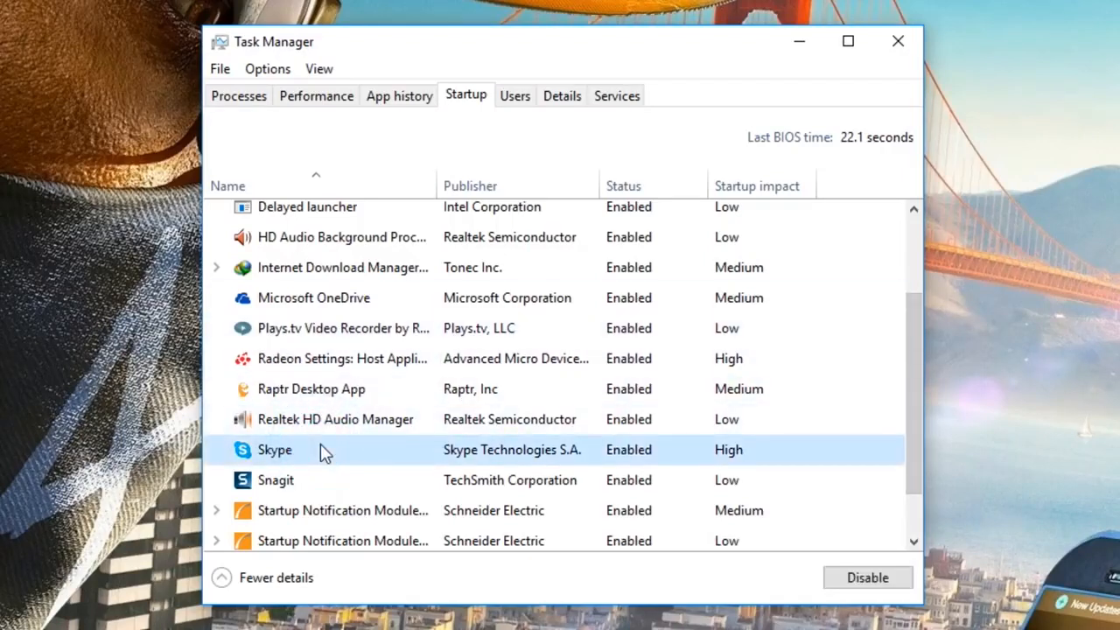
click(862, 581)
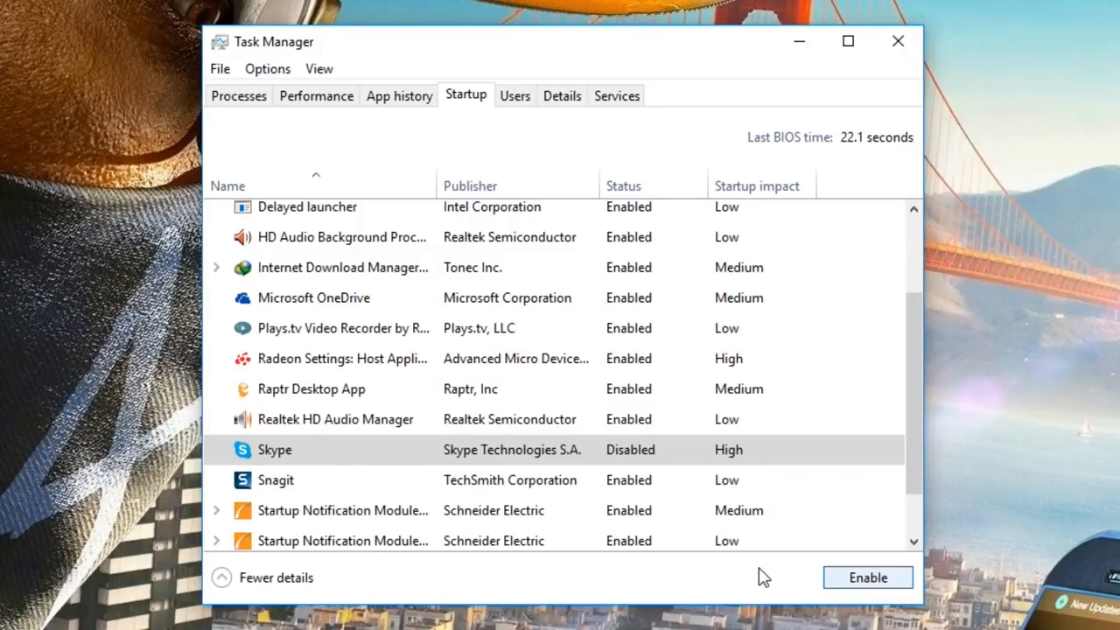
click(529, 393)
click(862, 579)
drag(915, 467, 896, 323)
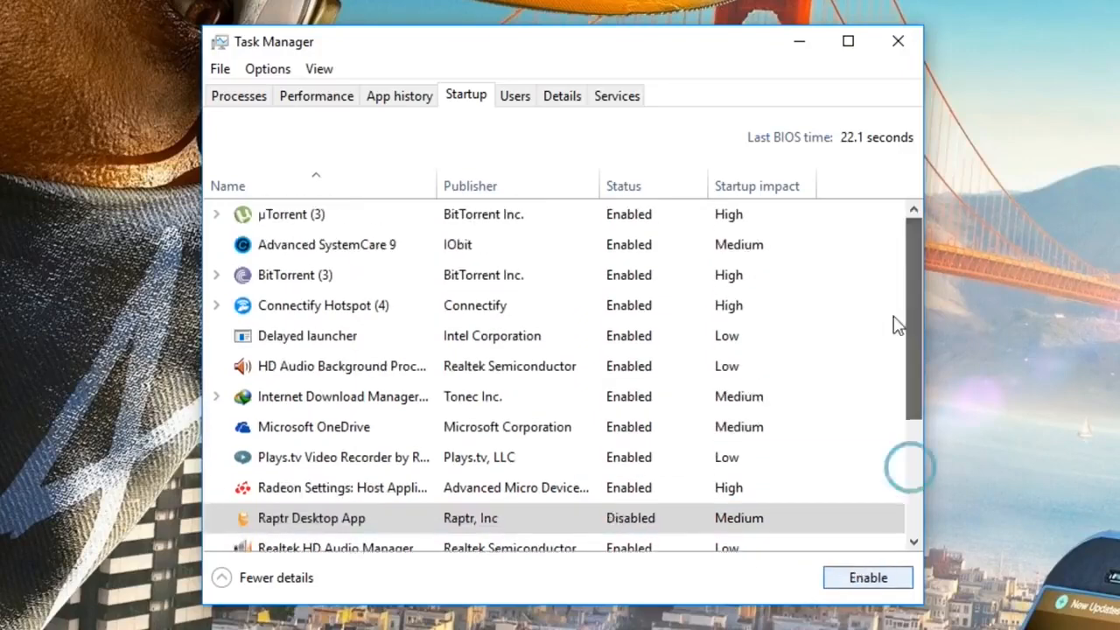
click(490, 215)
click(851, 580)
Disable Connectify Hotspot, Plays.tv and Snagit at startup, then select the Windows Defender notification entry.
click(453, 309)
click(862, 580)
click(491, 457)
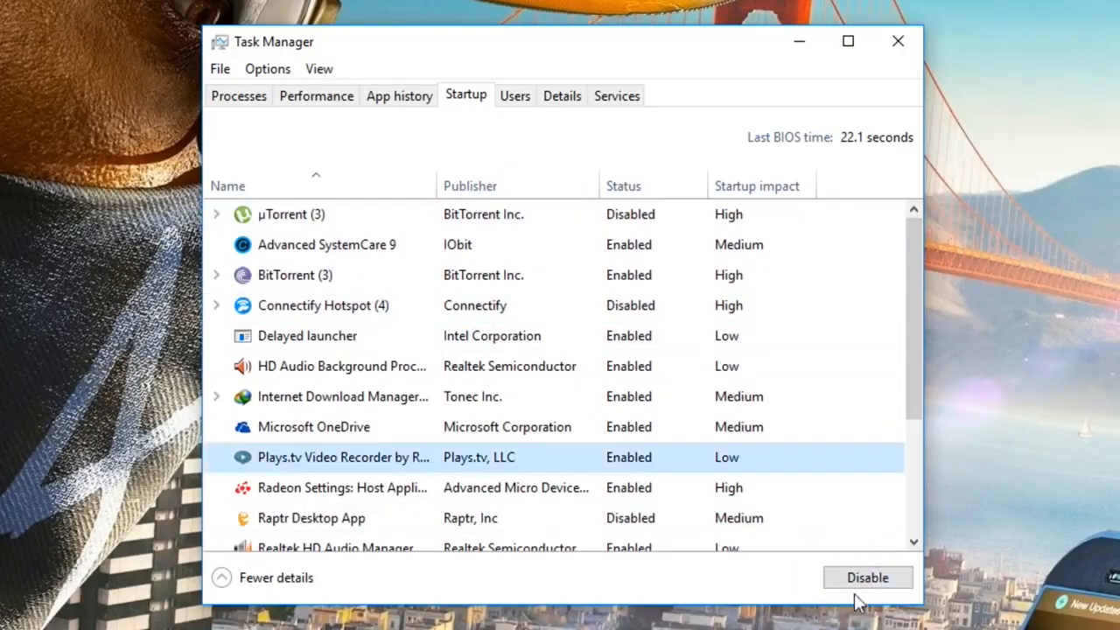
click(863, 580)
click(913, 485)
click(832, 414)
click(862, 578)
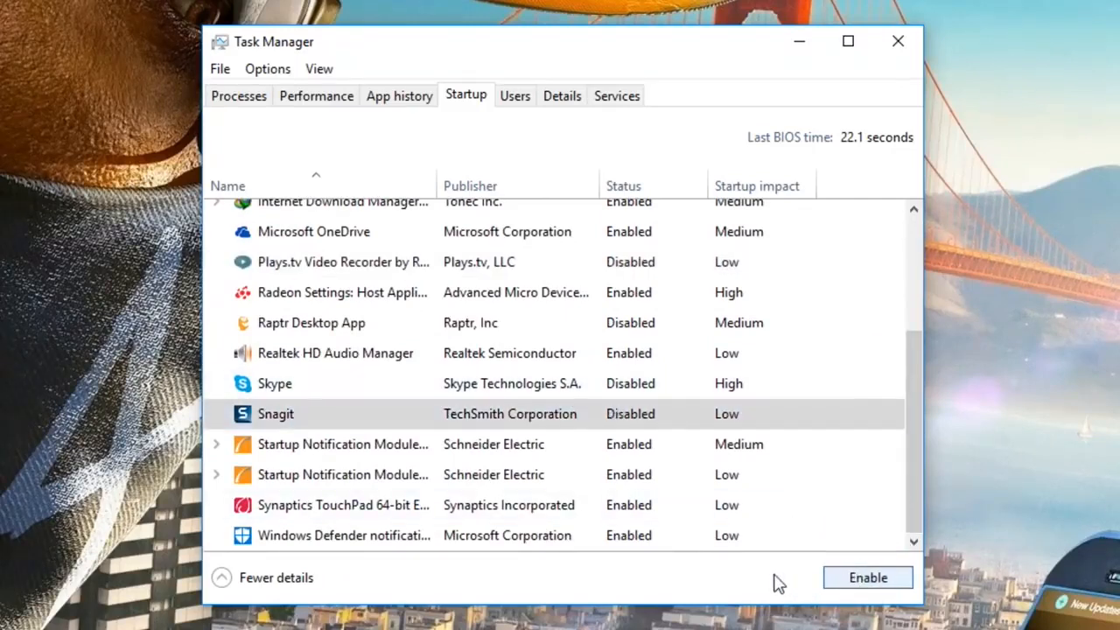
click(527, 535)
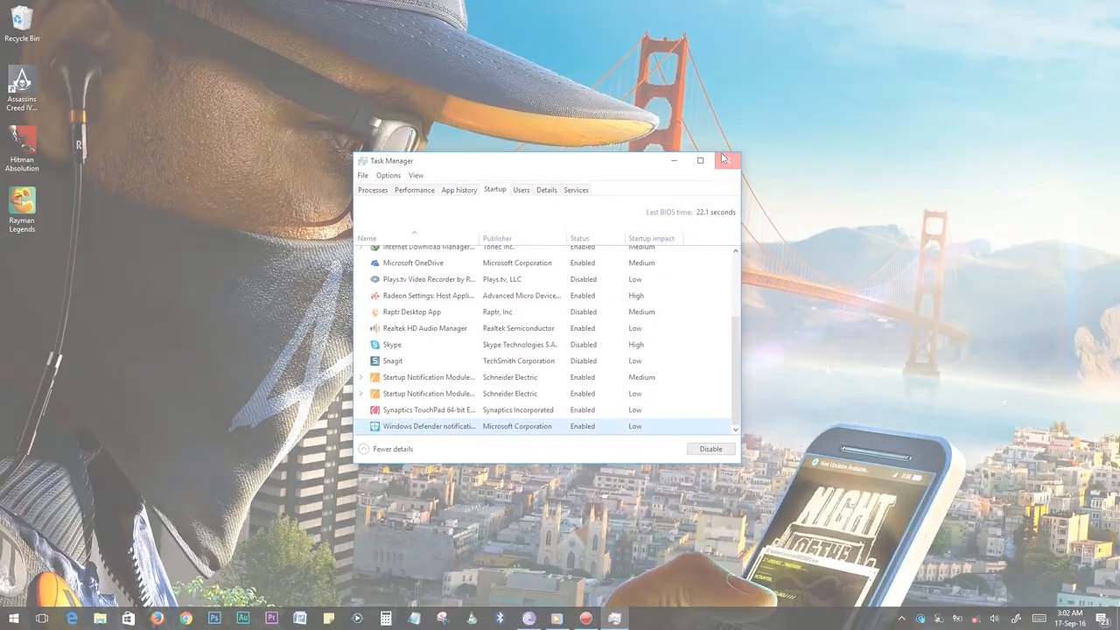
Close Task Manager, leaving the desktop, and bring up the Start menu.
click(724, 159)
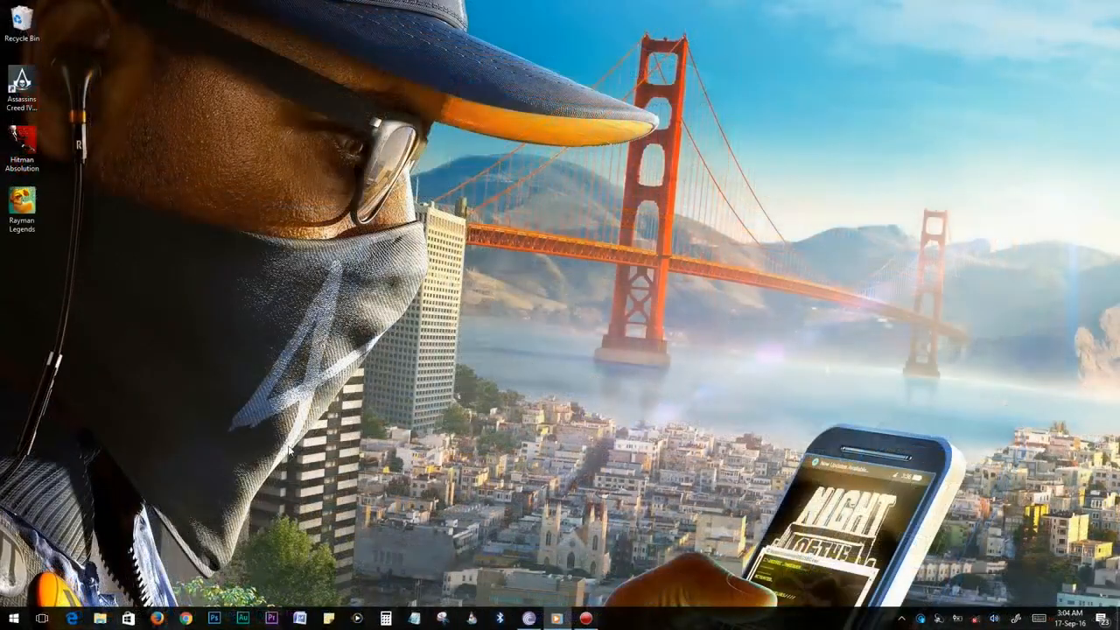
key(super)
Open the Services console and highlight Diagnostic Policy Service in the unwanted-services notes.
text(servi)
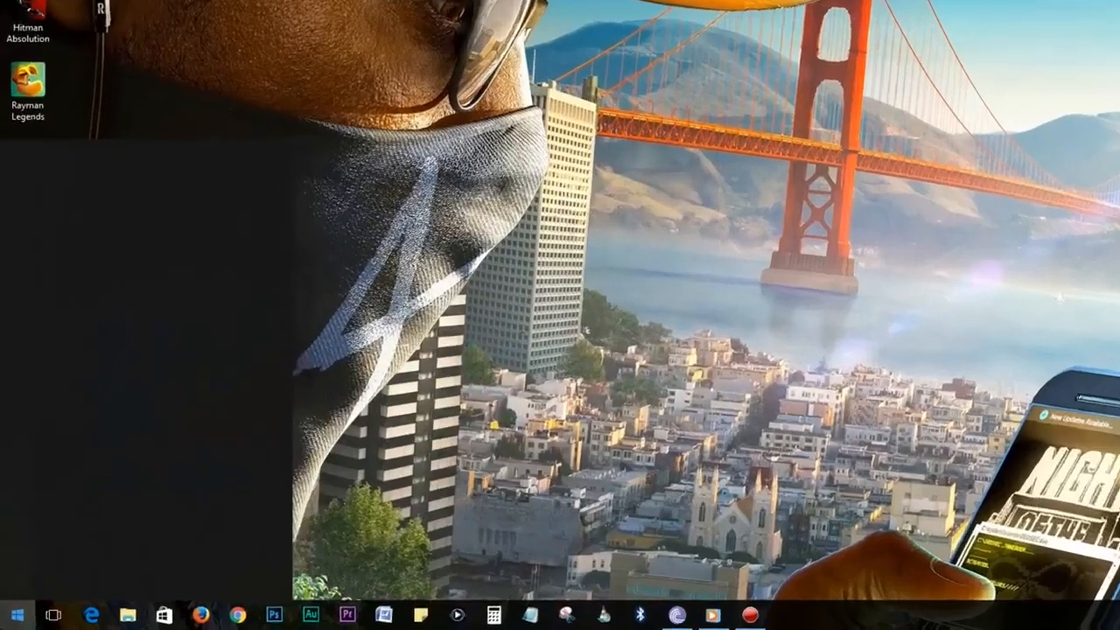
text(ces)
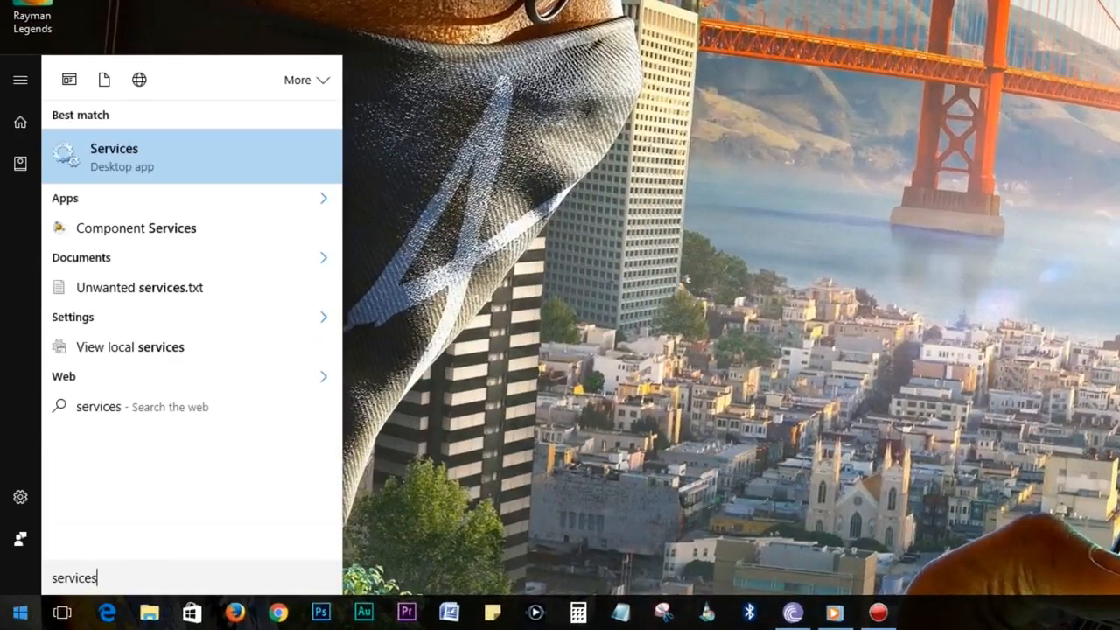
click(115, 167)
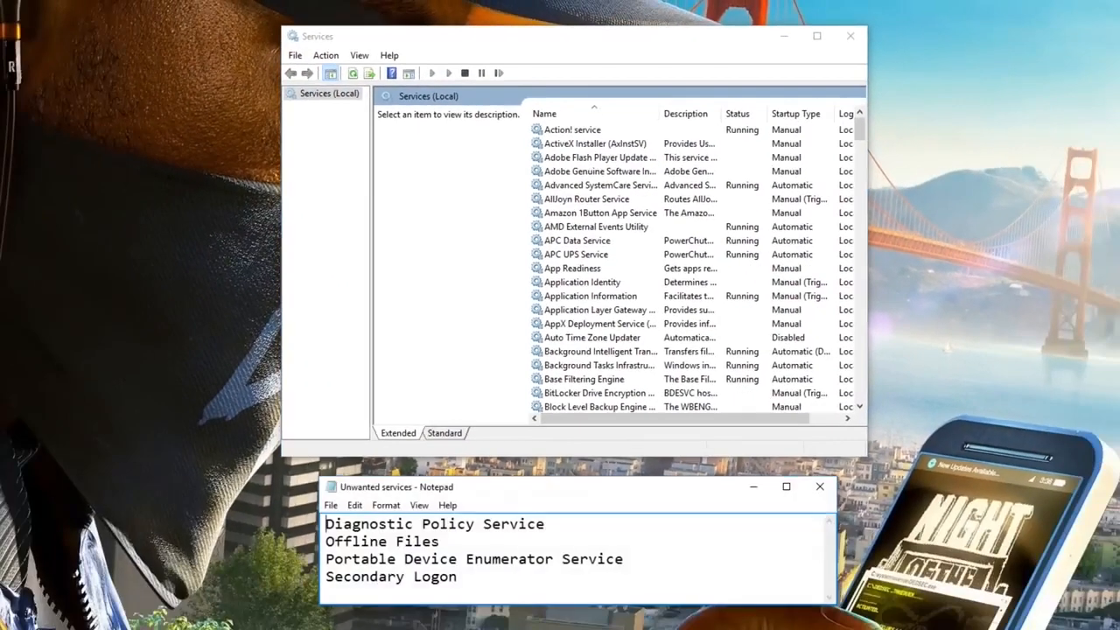
drag(326, 524, 478, 587)
click(479, 587)
click(322, 522)
drag(322, 522, 550, 527)
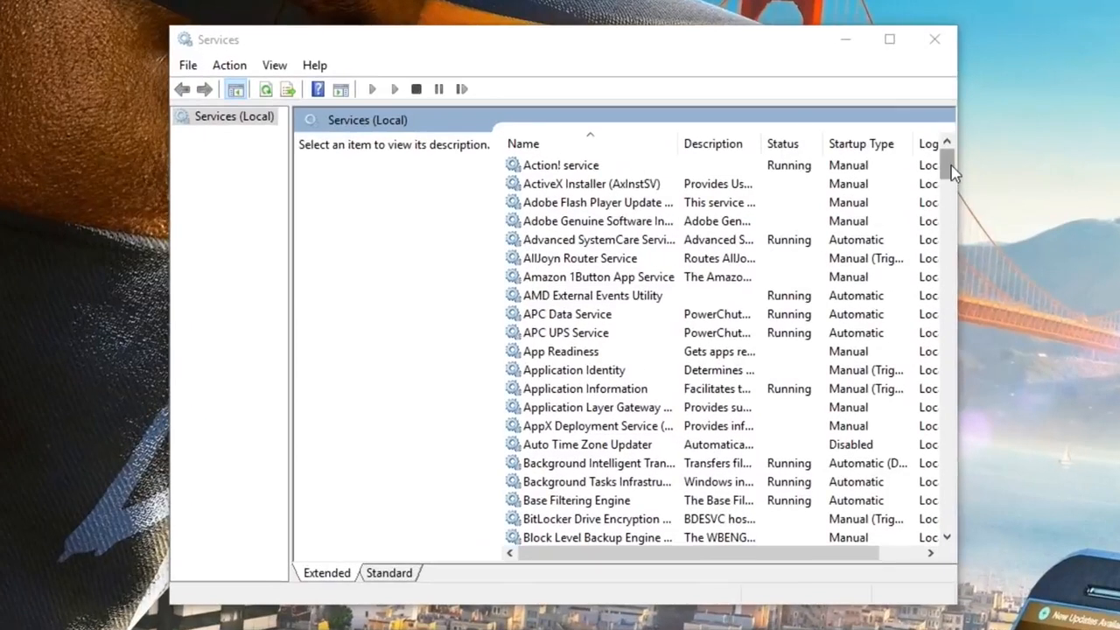
Select the Diagnostic Policy Service entry in the Services list.
click(862, 130)
drag(953, 197, 946, 220)
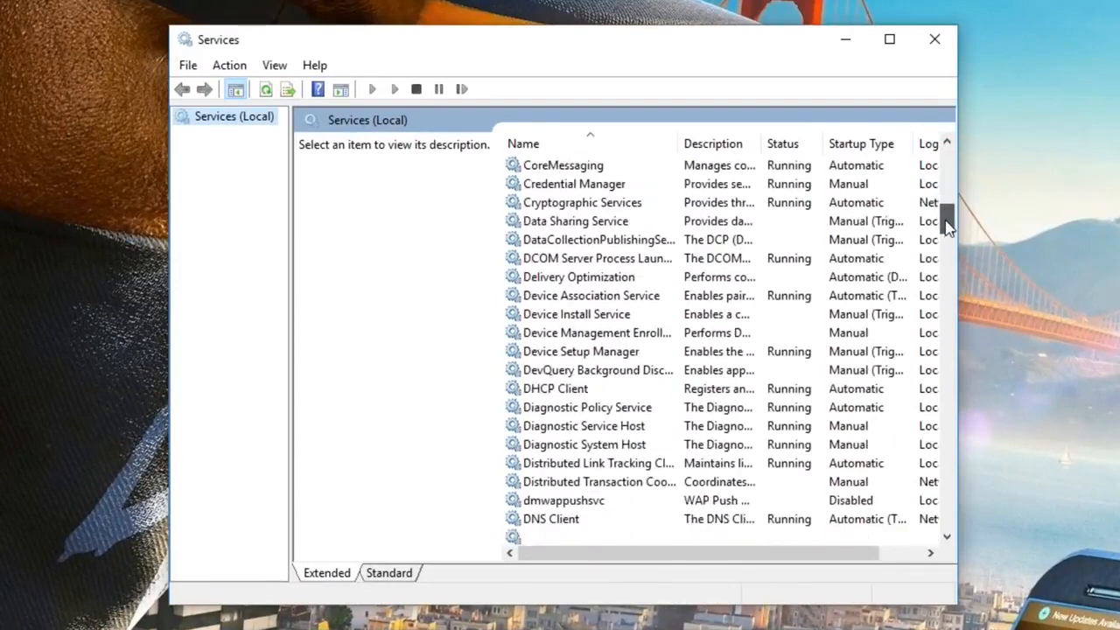
click(525, 240)
key(Down)
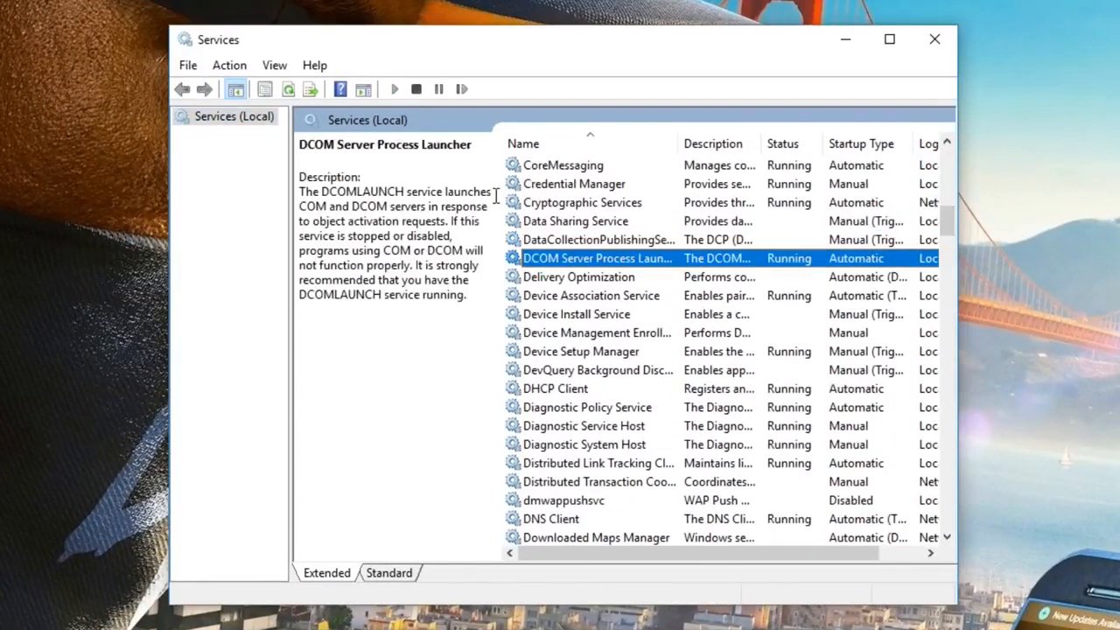
key(Down)
key(Down)
key(Down)
key(Down)
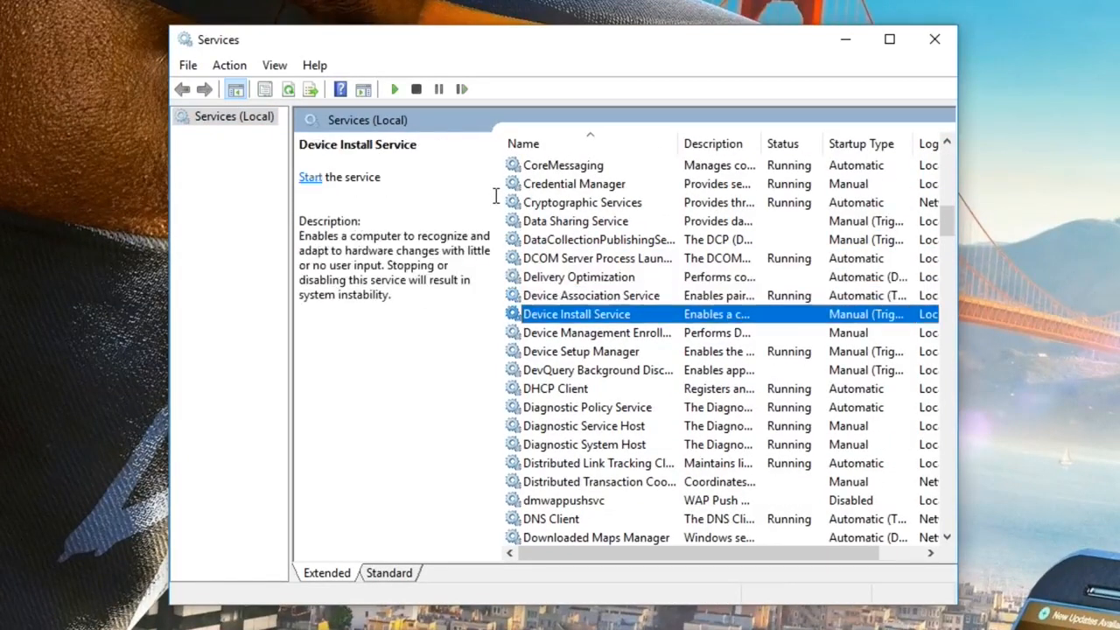
key(Down)
key(Down)
key(Down)
key(Down)
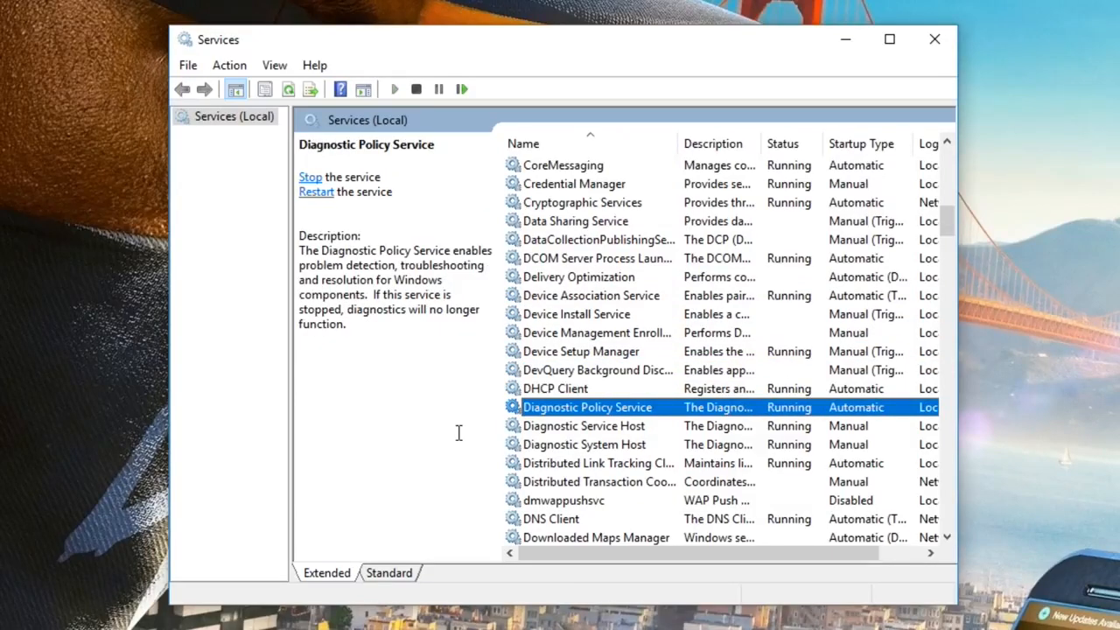
Stop Diagnostic Policy Service, set its startup type to Manual, apply, and close Services.
right_click(663, 410)
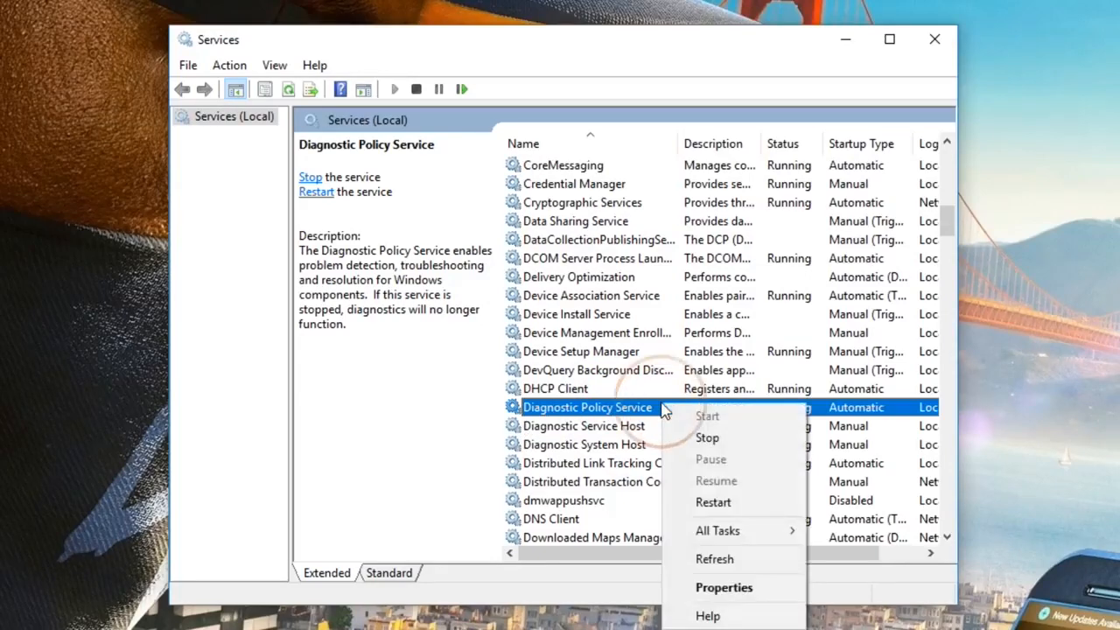
click(713, 588)
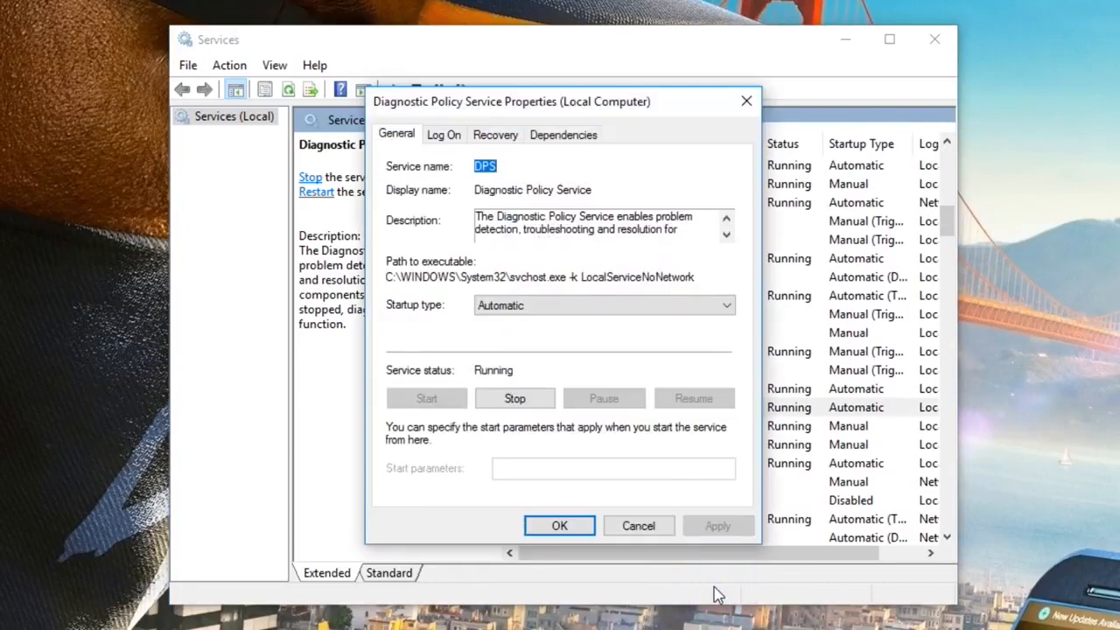
click(518, 403)
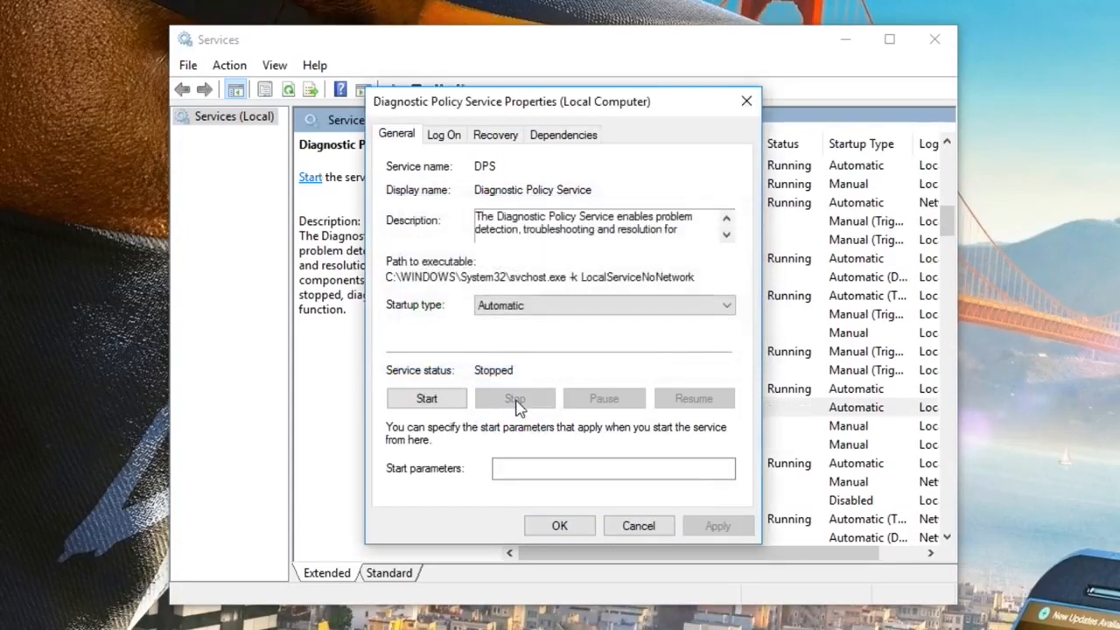
click(514, 306)
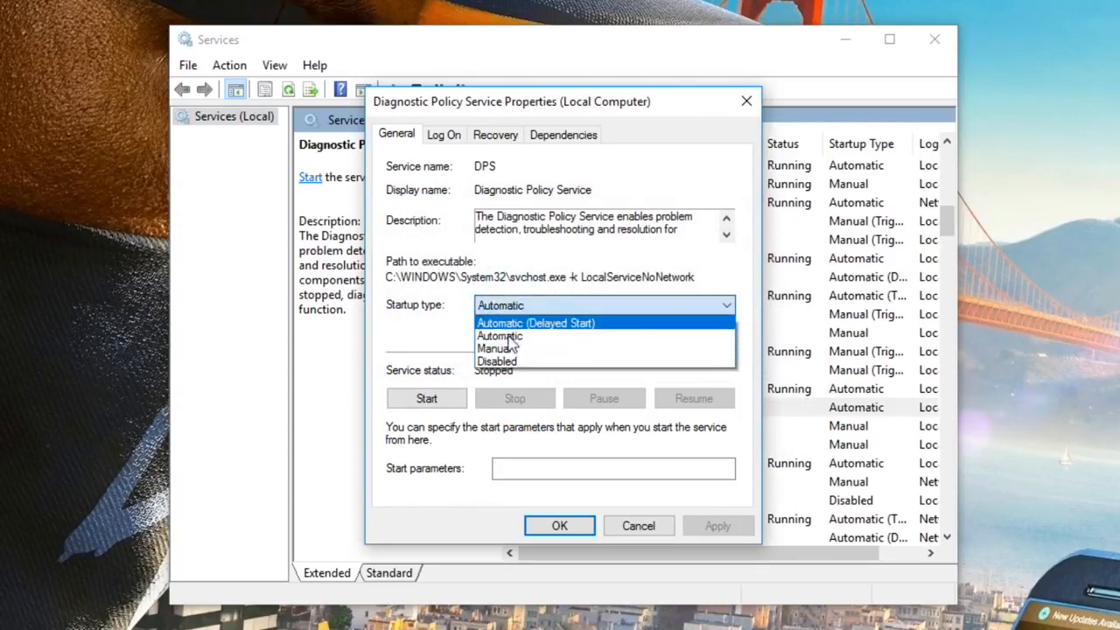
click(506, 348)
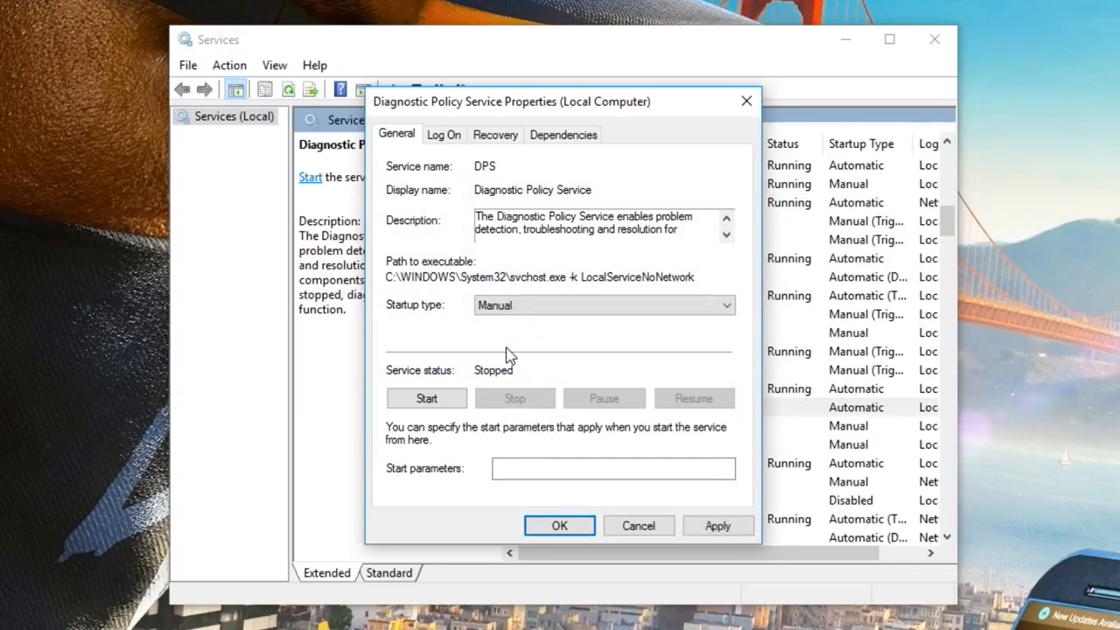
click(720, 528)
click(560, 526)
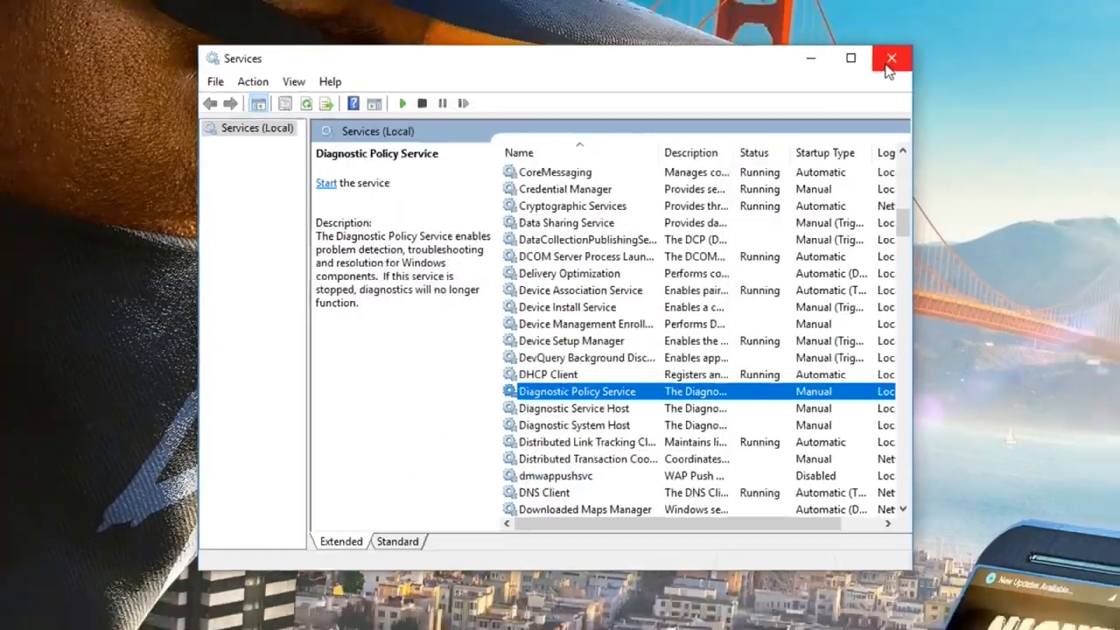
click(889, 67)
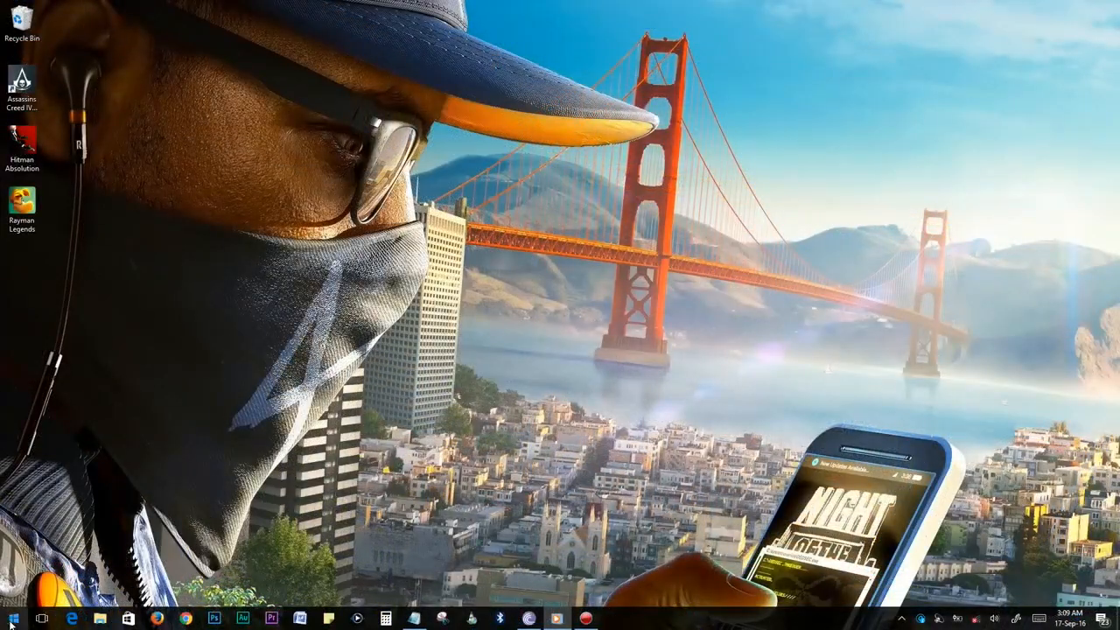
Open Defragment and Optimize Drives, check each drive's fragmentation status, and start optimizing drive C:.
click(11, 623)
text(Defrag)
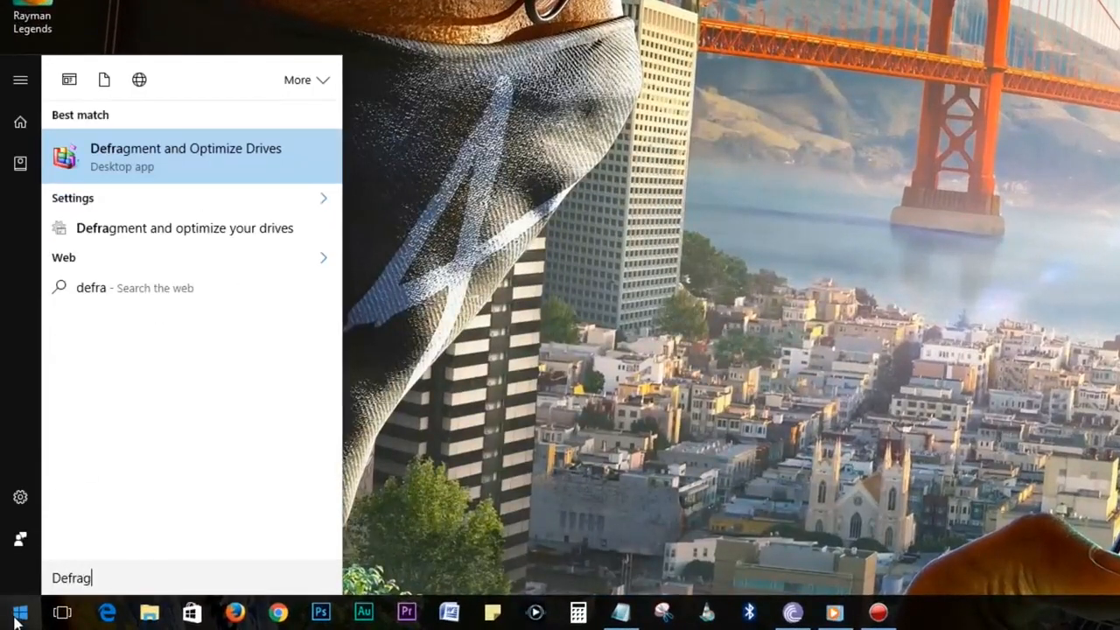
text(ment)
click(163, 155)
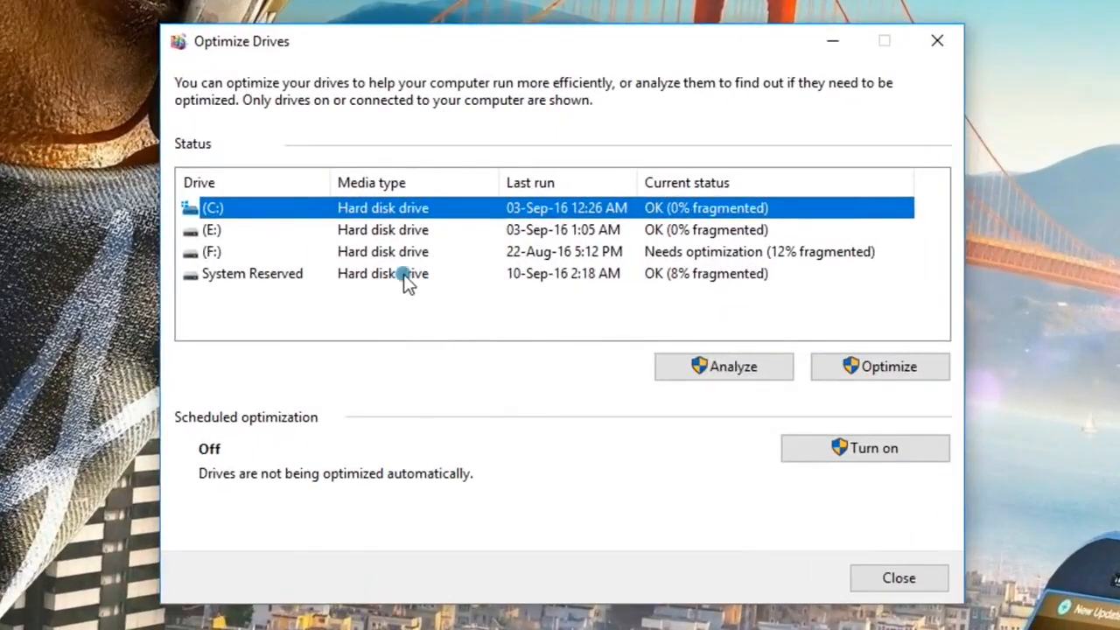
click(404, 273)
click(399, 254)
click(394, 231)
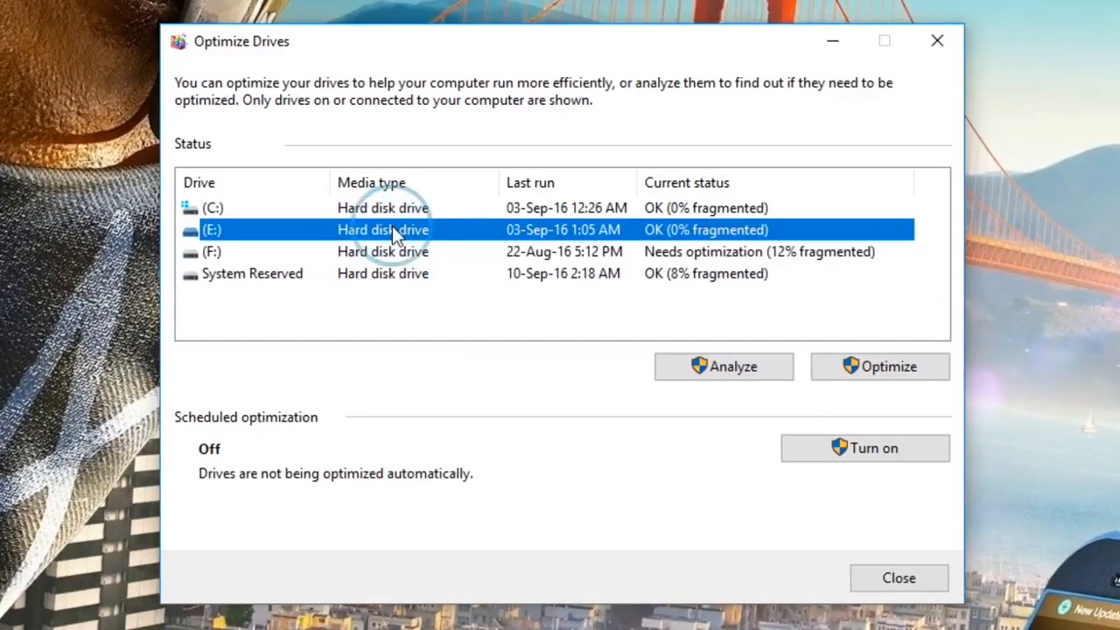
click(214, 209)
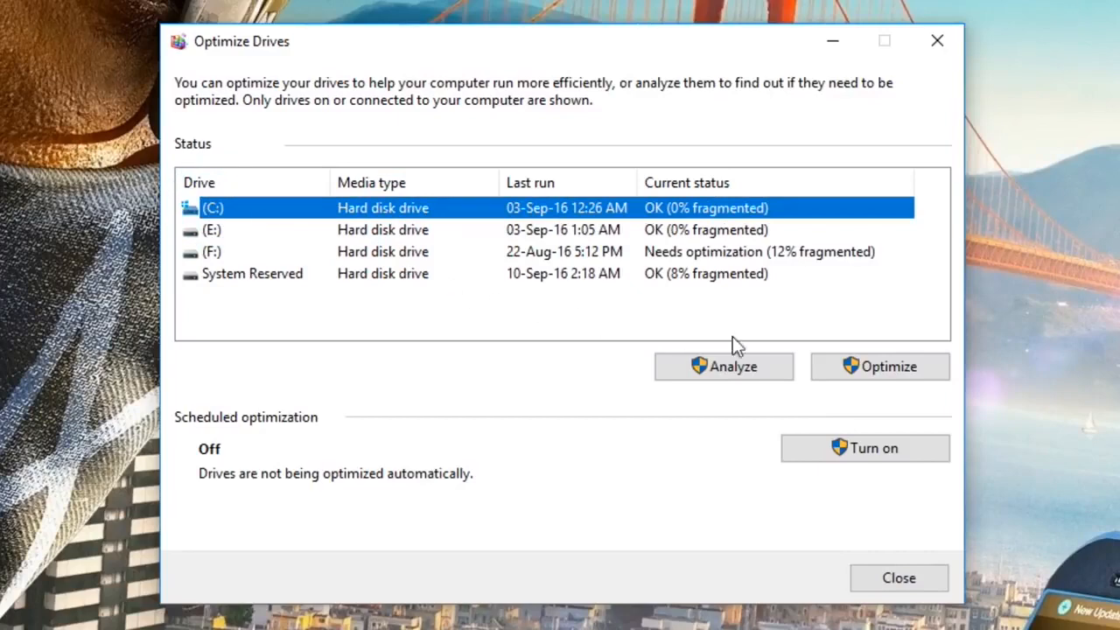
click(872, 375)
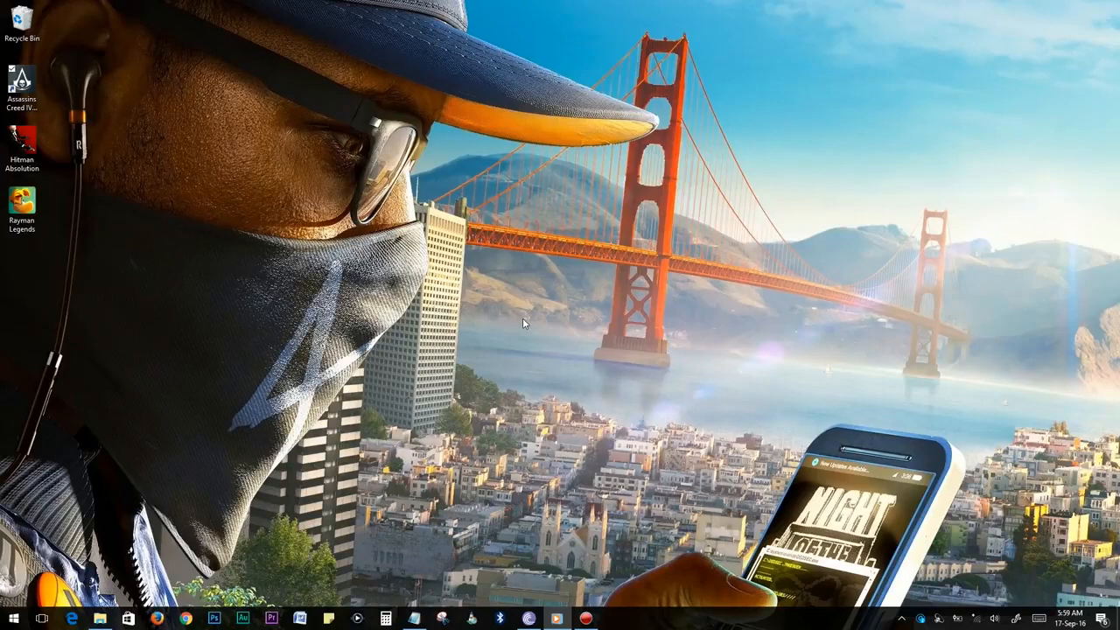
Run Disk Cleanup on Local Disk (C:) with system files included, delete the checked files, and close Properties.
click(100, 619)
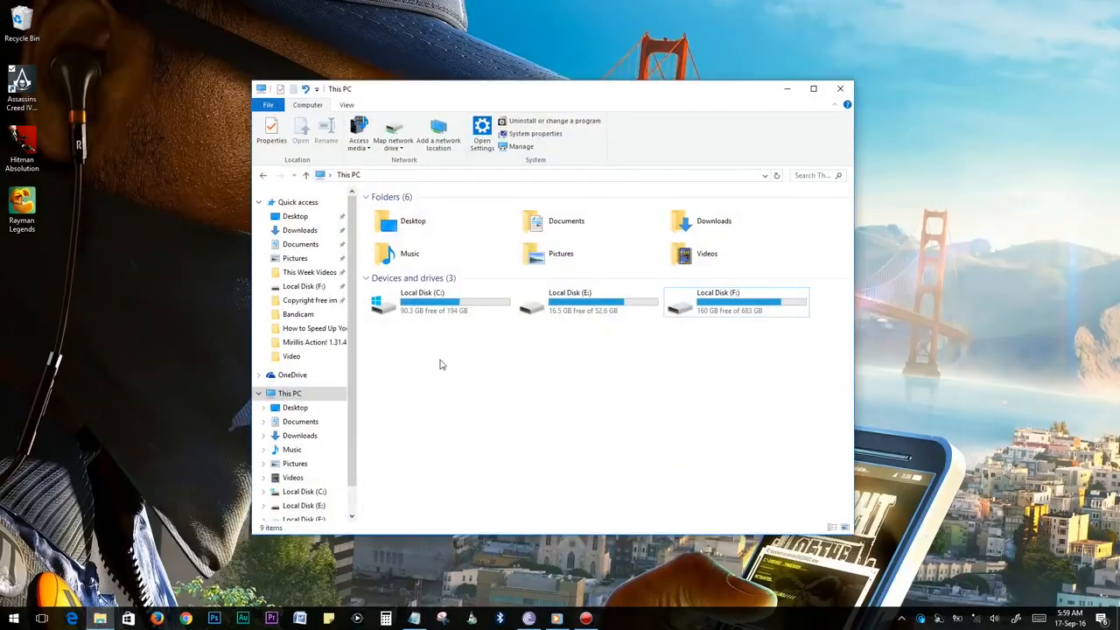
click(447, 302)
right_click(447, 302)
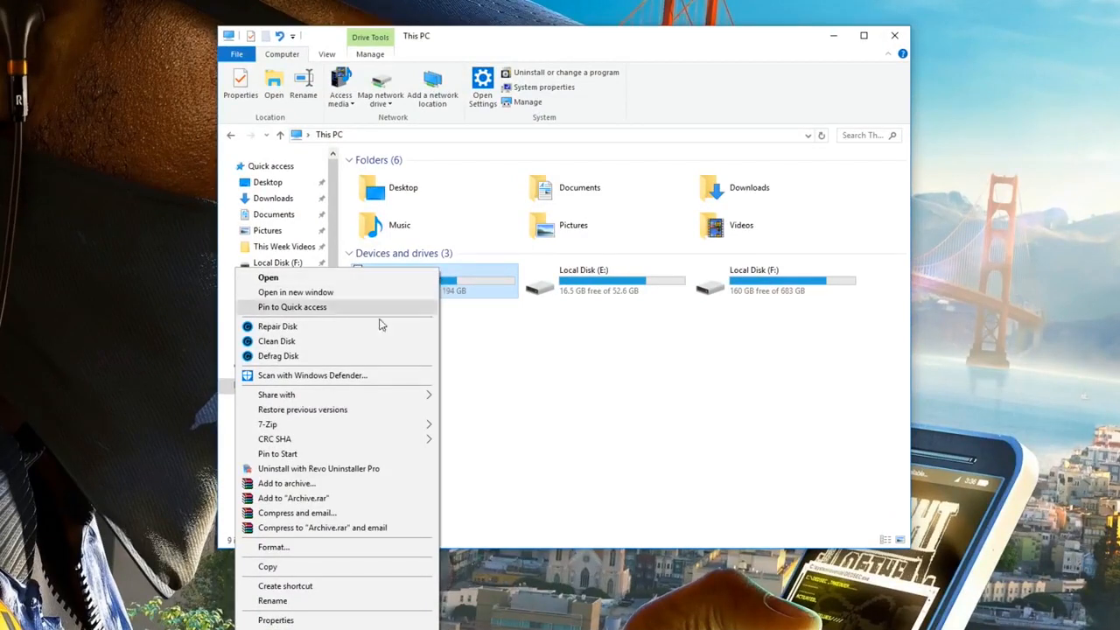
click(274, 620)
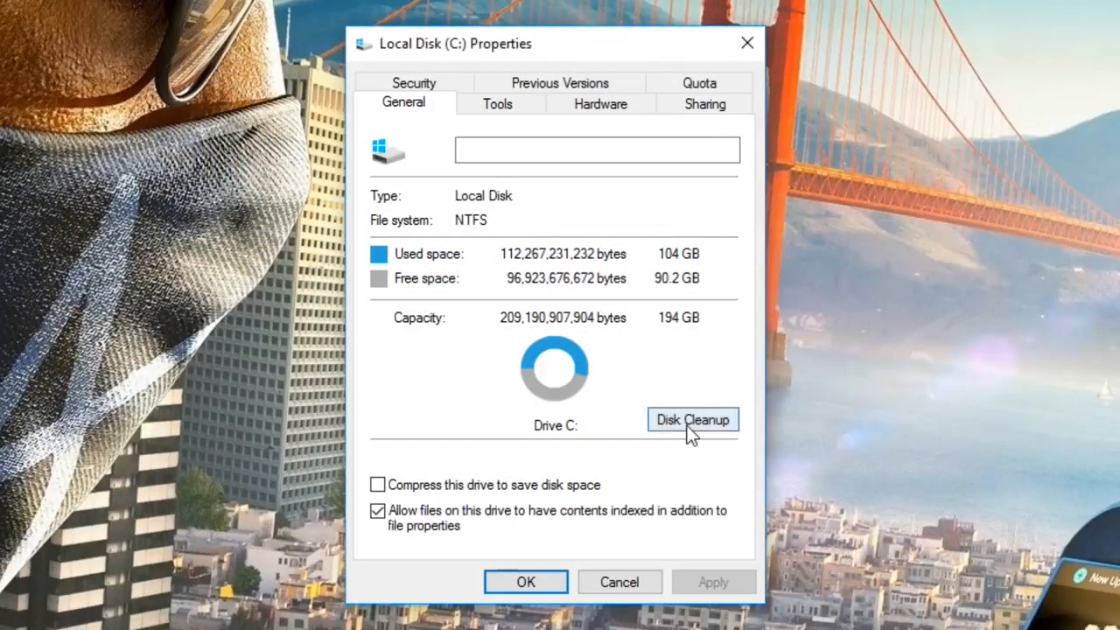
click(689, 424)
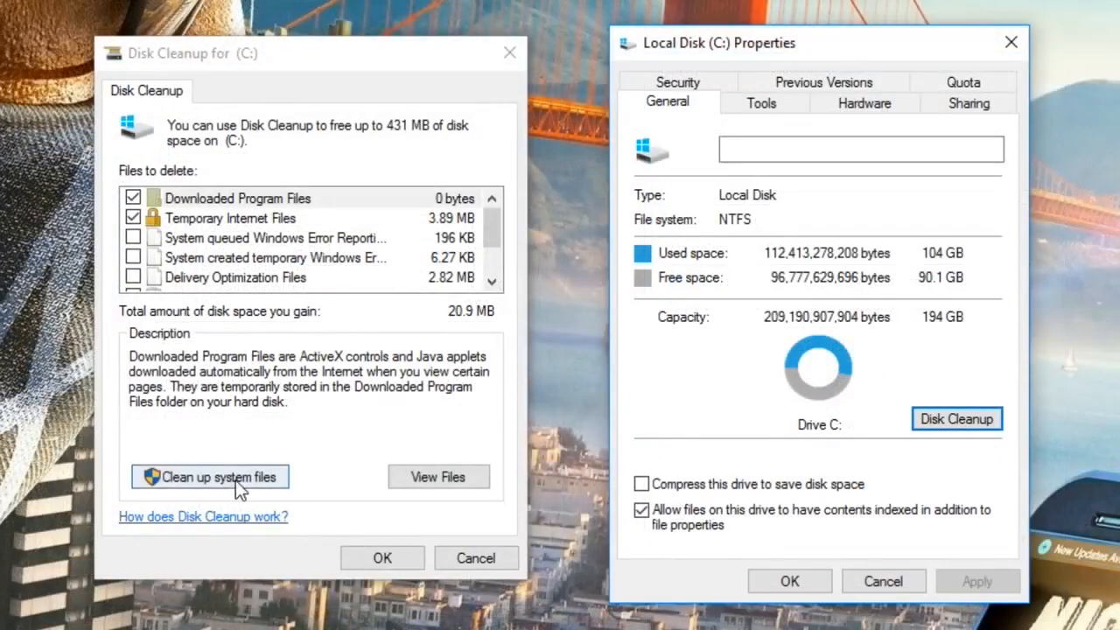
click(196, 481)
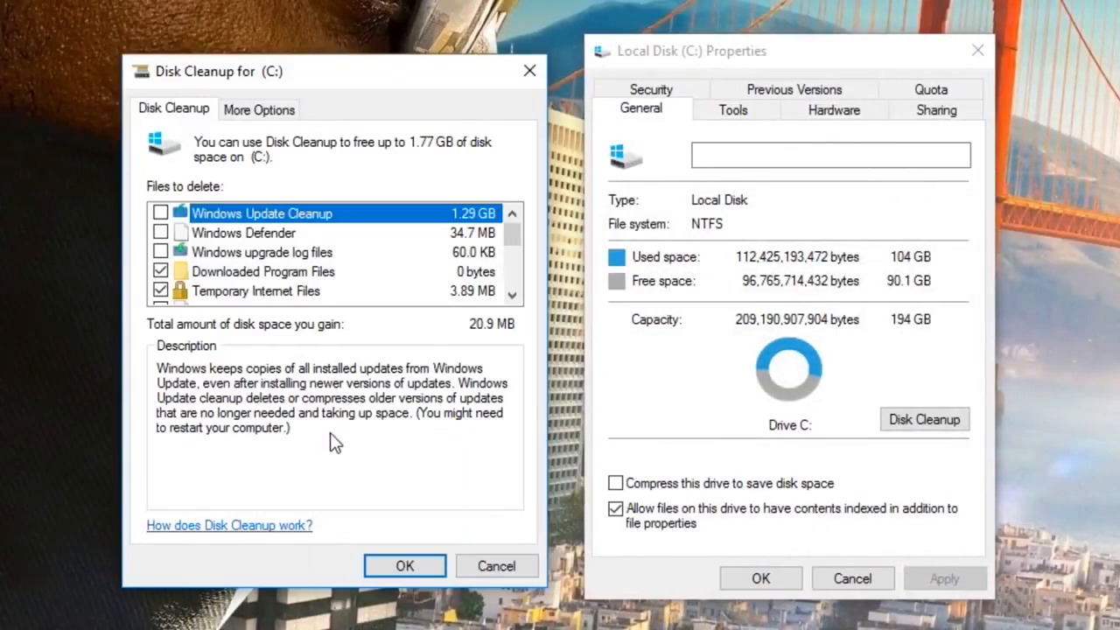
click(405, 565)
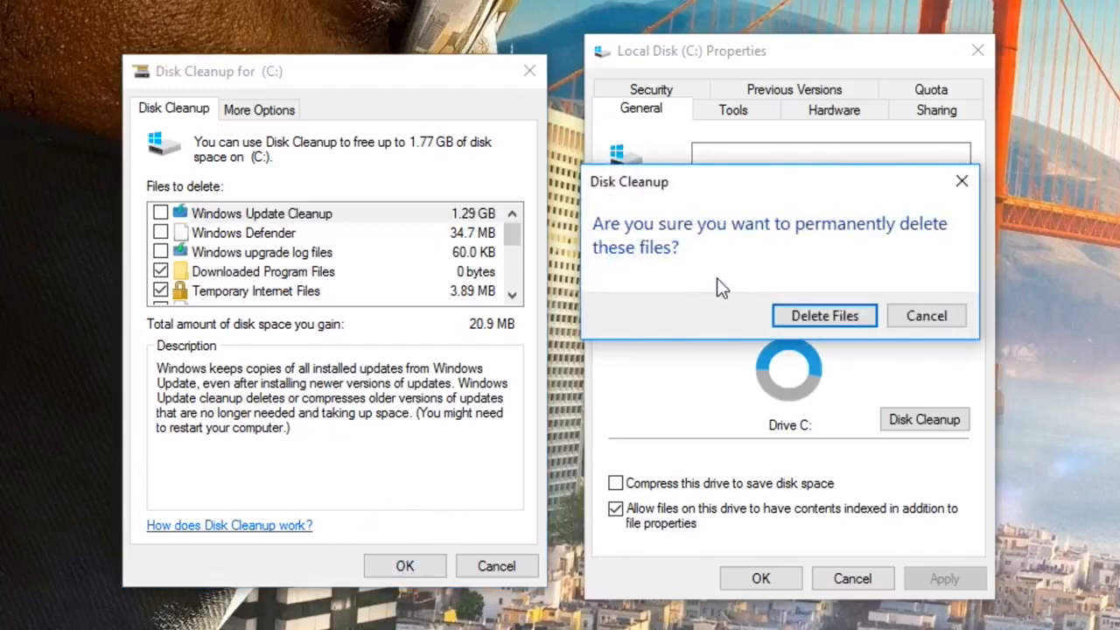
click(779, 315)
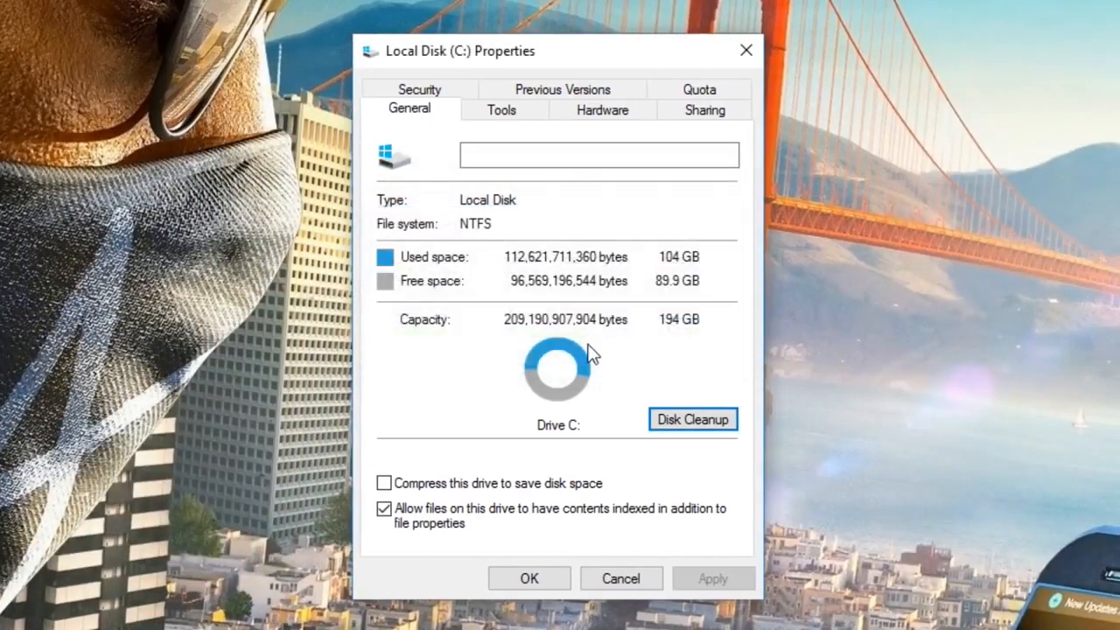
click(529, 578)
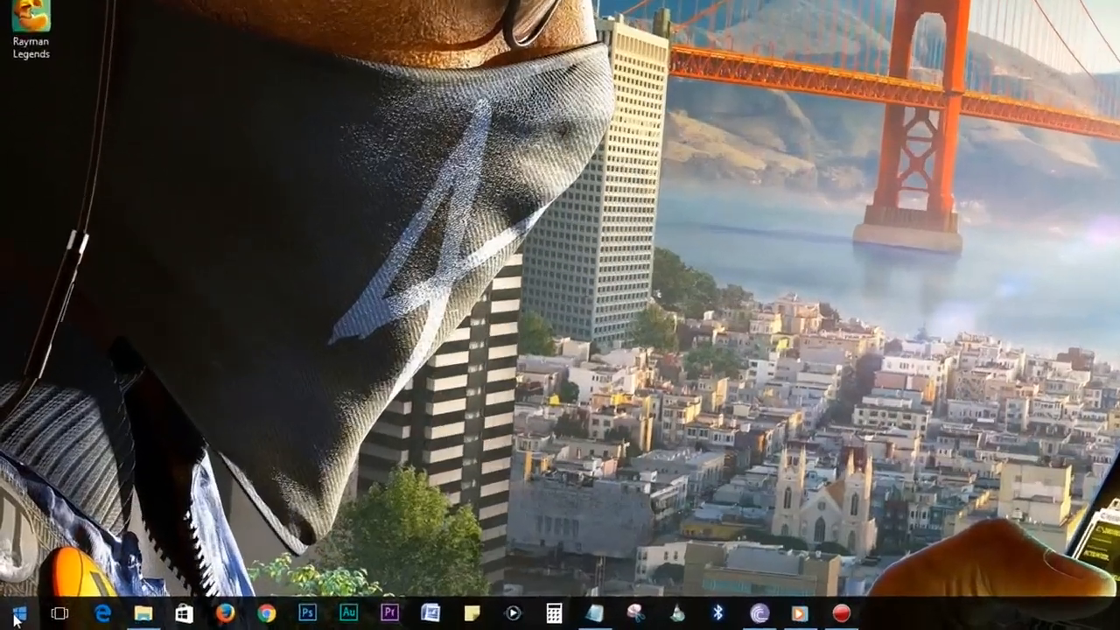
Open %temp% from Run and delete all 469 temporary files in it.
right_click(13, 618)
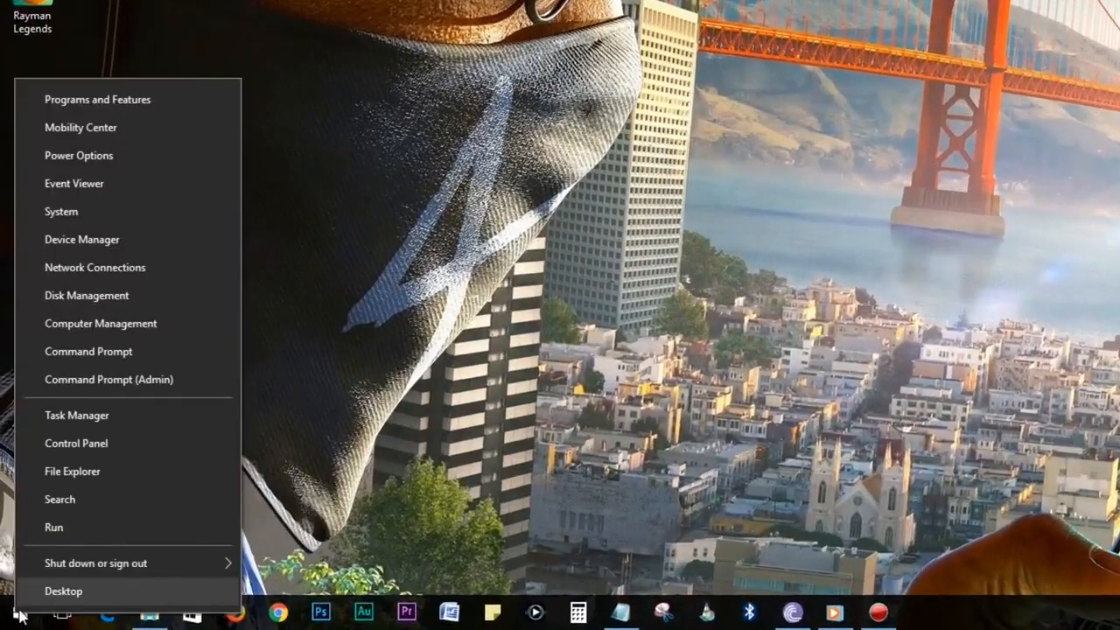
click(65, 528)
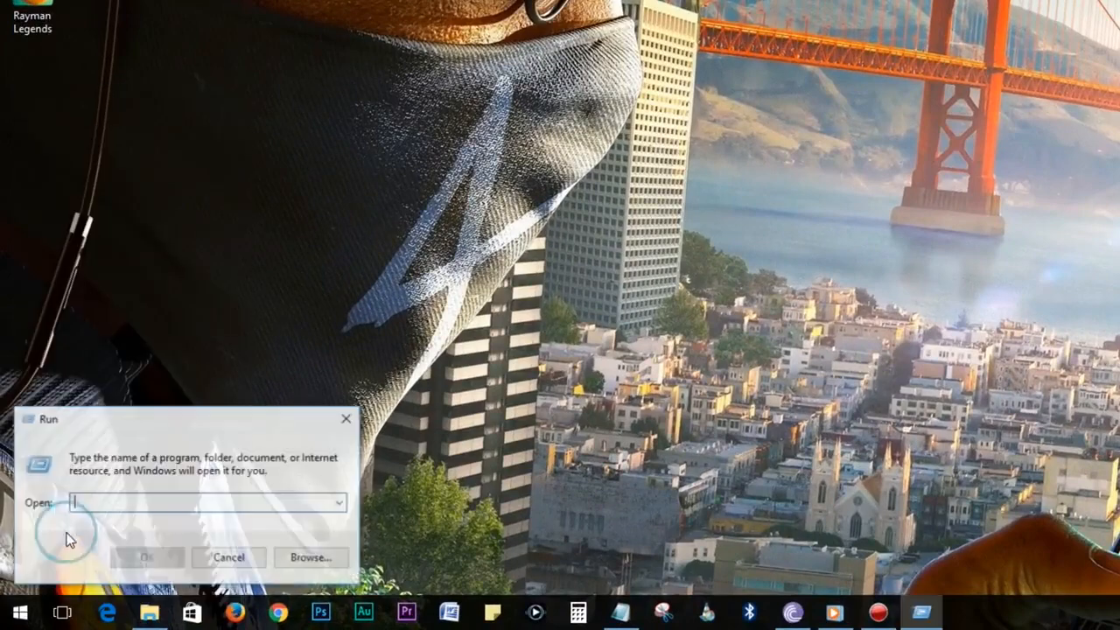
text(%tem)
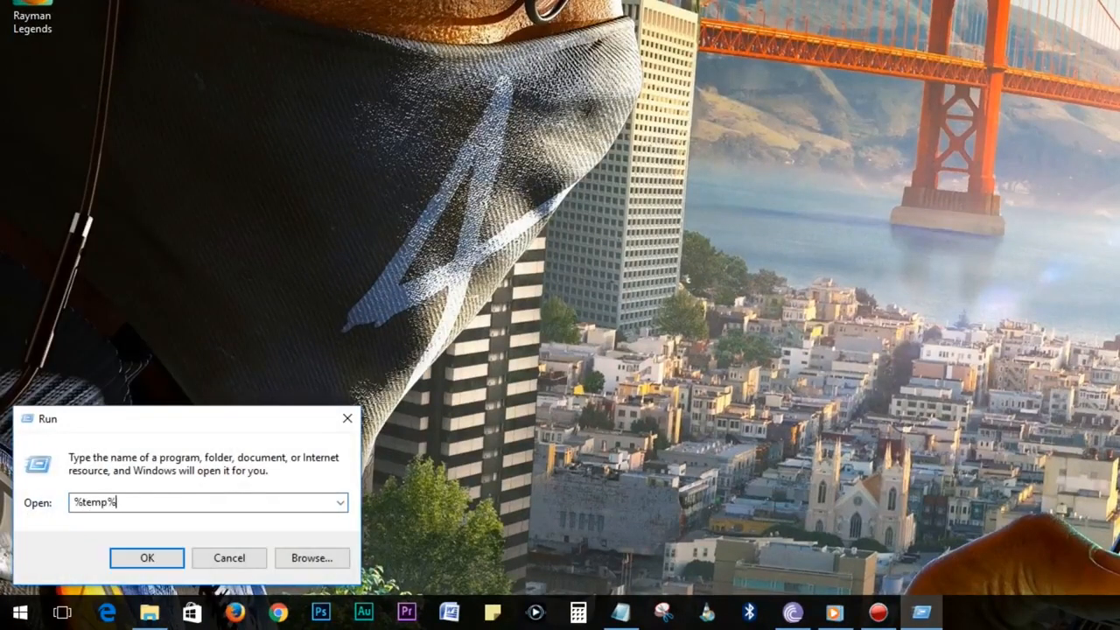
text(p%)
click(146, 557)
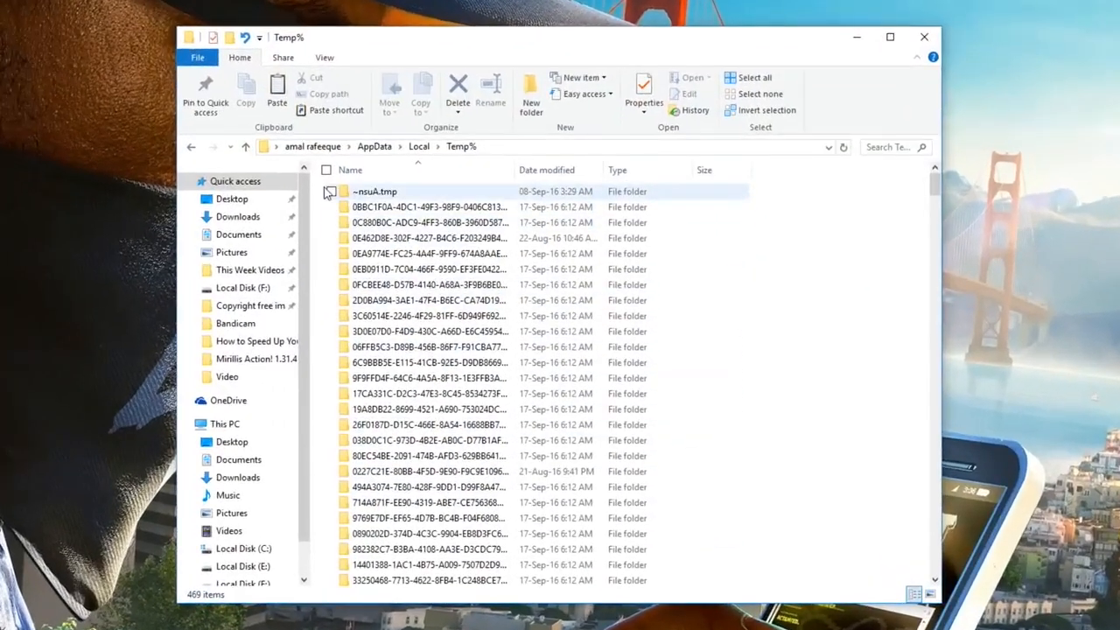
click(402, 233)
drag(330, 200, 717, 600)
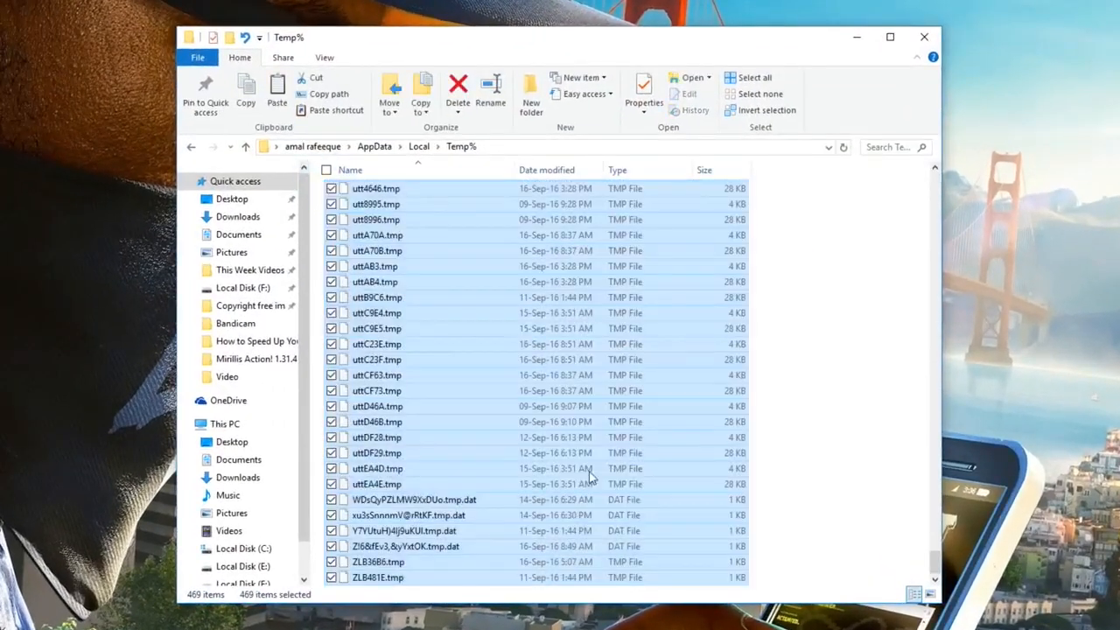
right_click(501, 351)
click(373, 604)
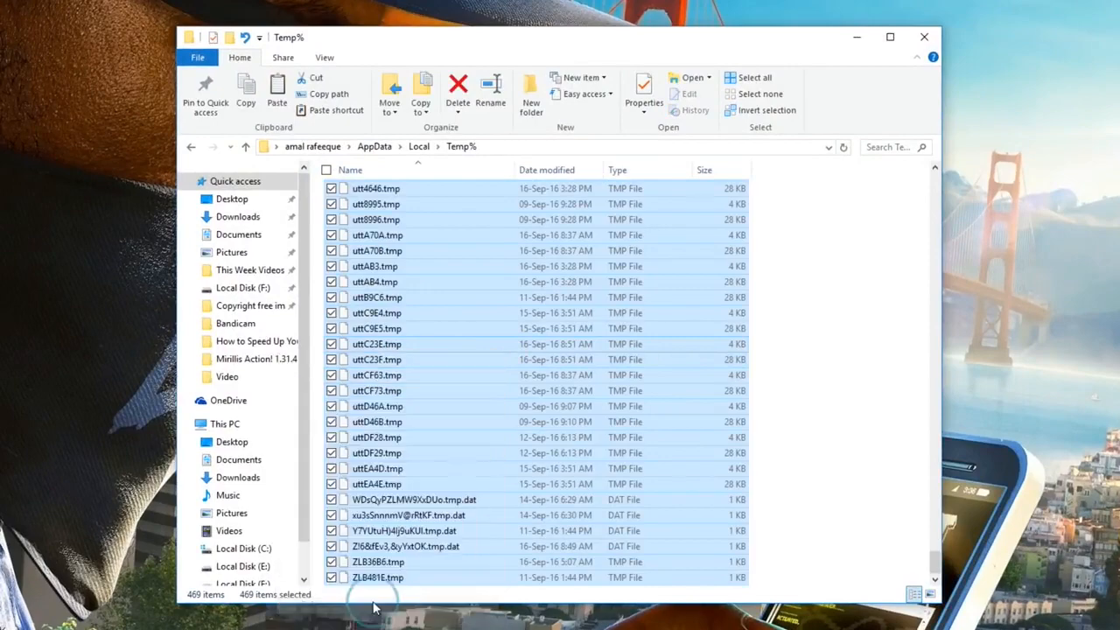
click(924, 37)
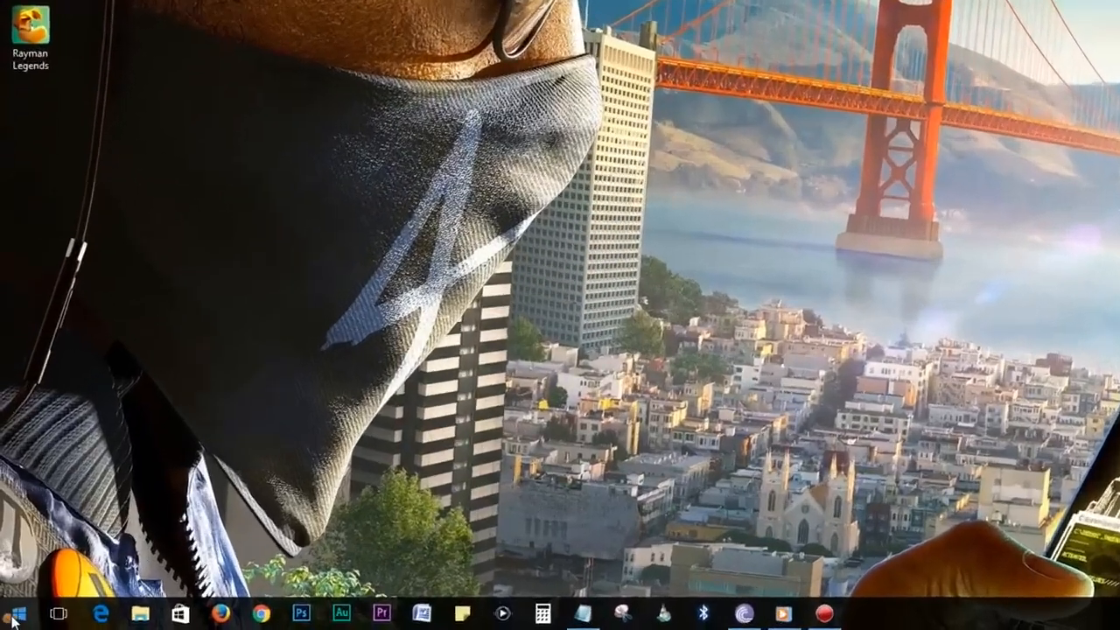
Open the Windows Temp folder from Run and delete all 26 items in it.
right_click(12, 618)
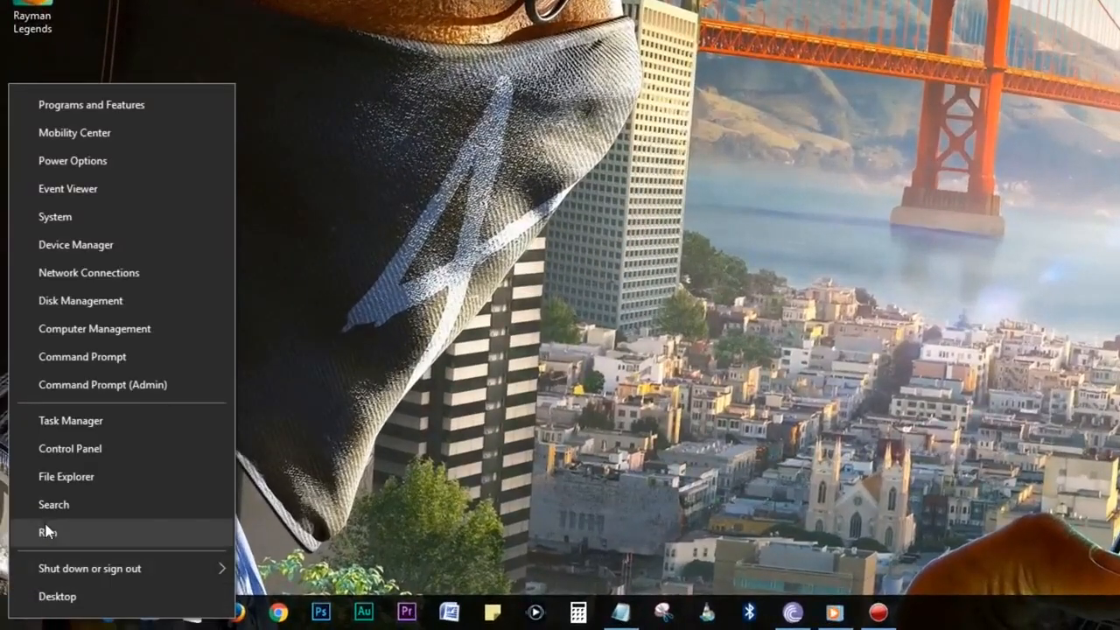
click(43, 537)
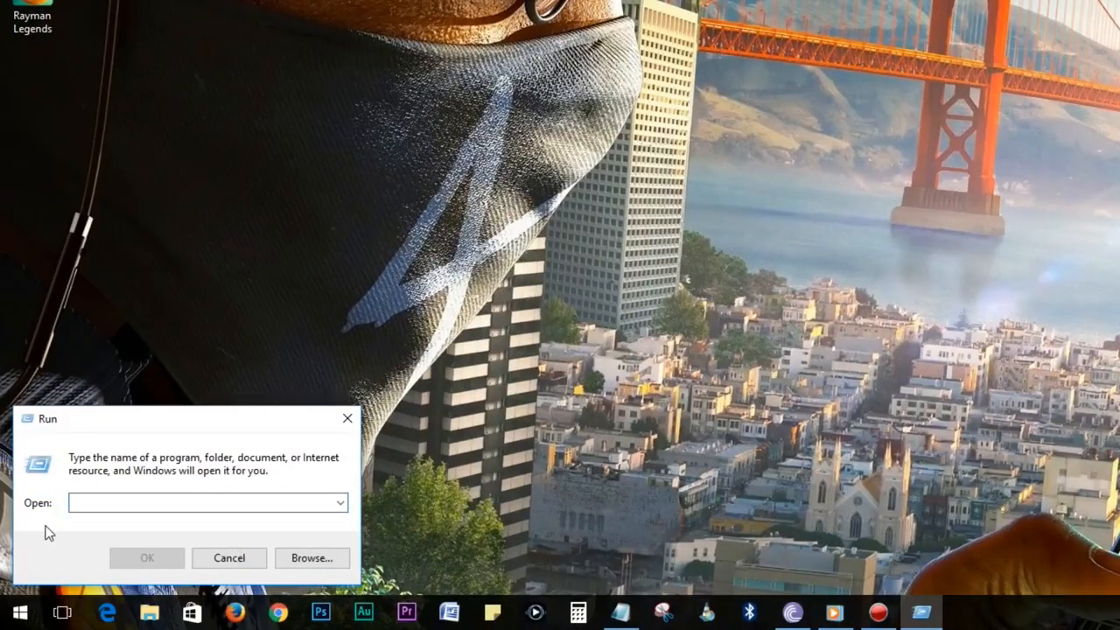
text(temp)
click(127, 557)
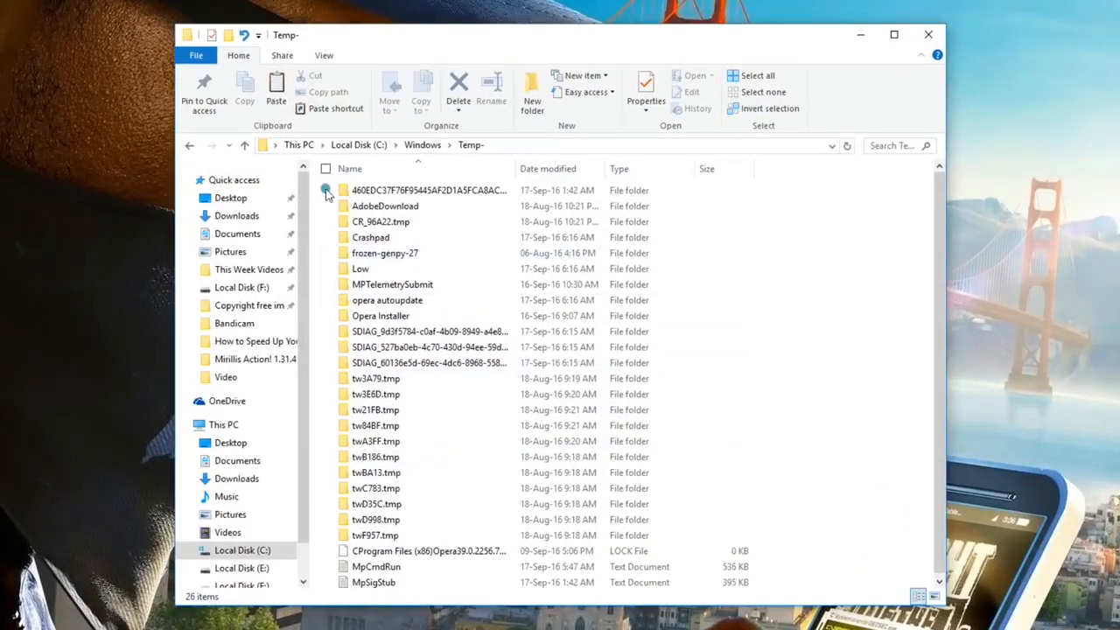
key(ctrl+a)
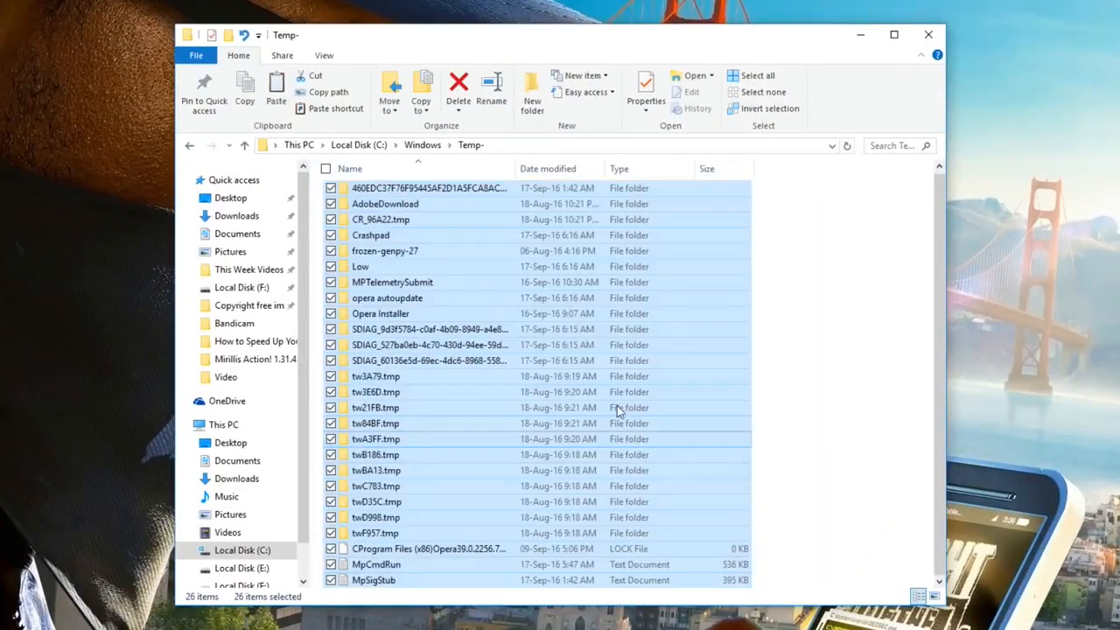
right_click(578, 375)
click(436, 323)
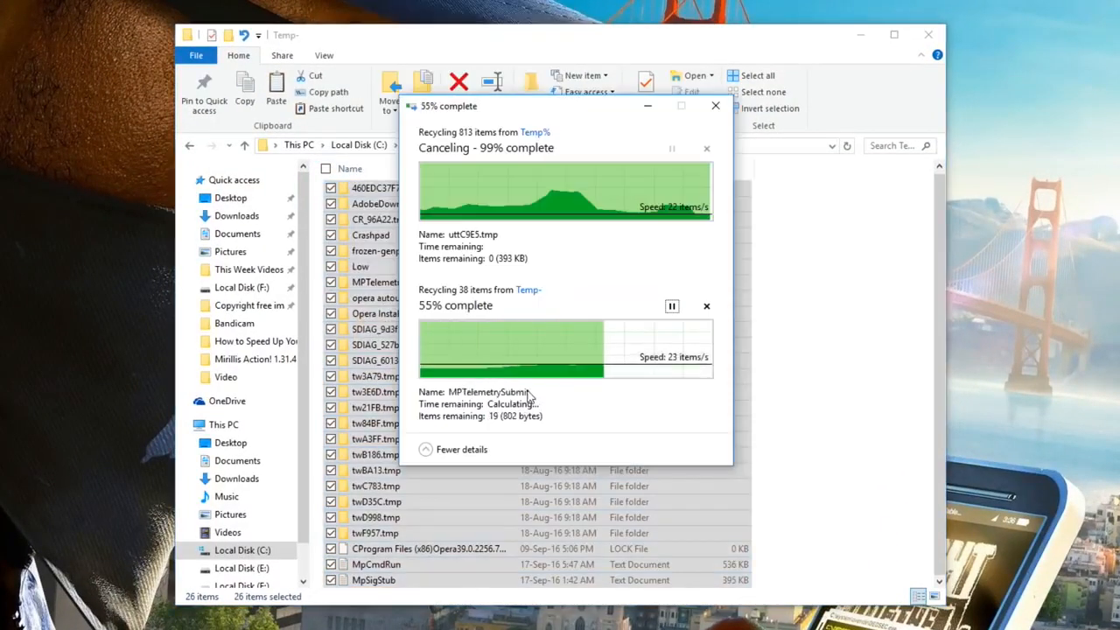
click(928, 34)
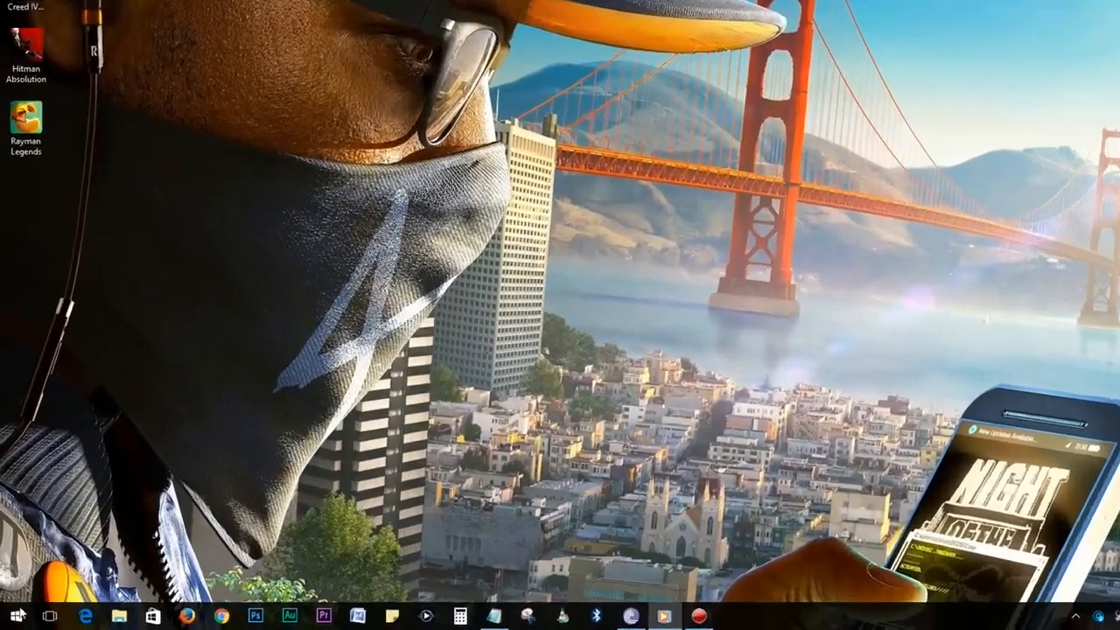
Bring up the Run box again and enter 'prefetch'.
right_click(14, 619)
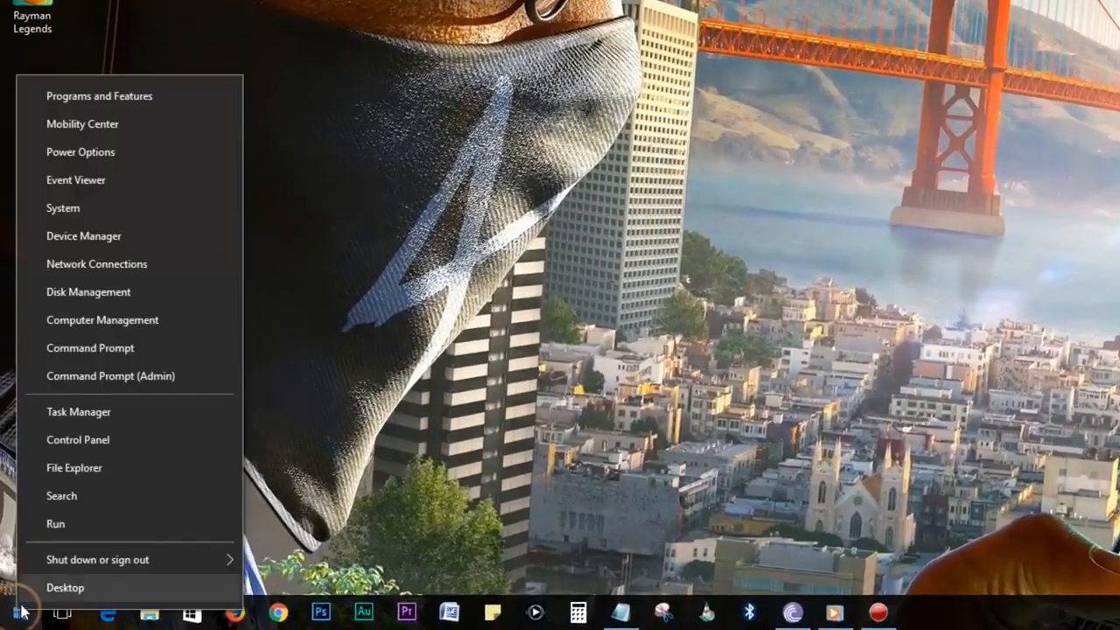
click(32, 559)
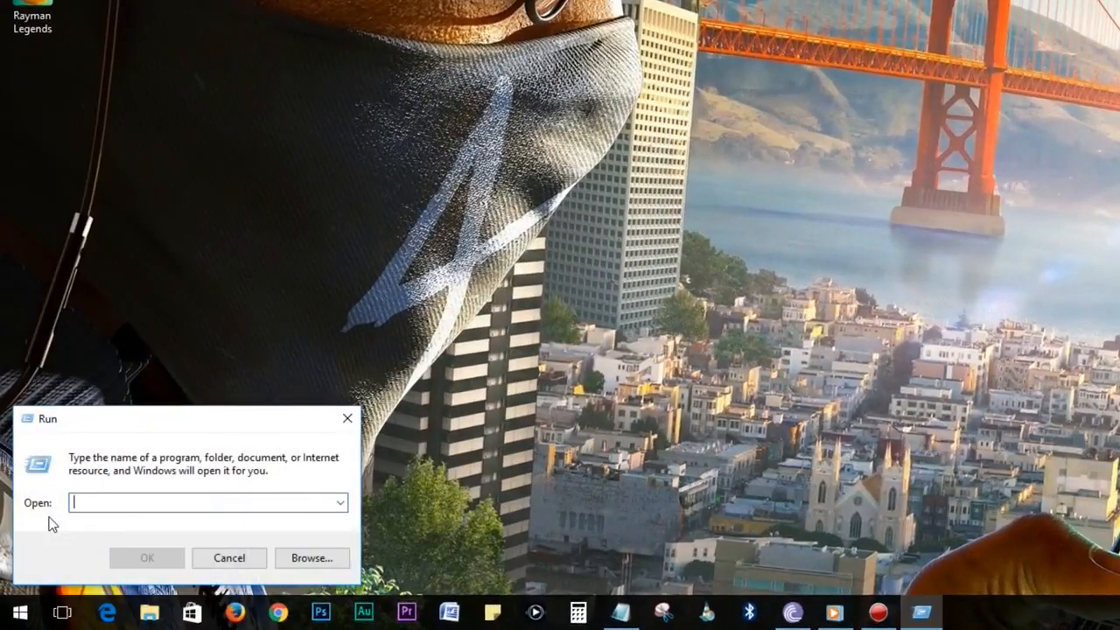
text(prefetch)
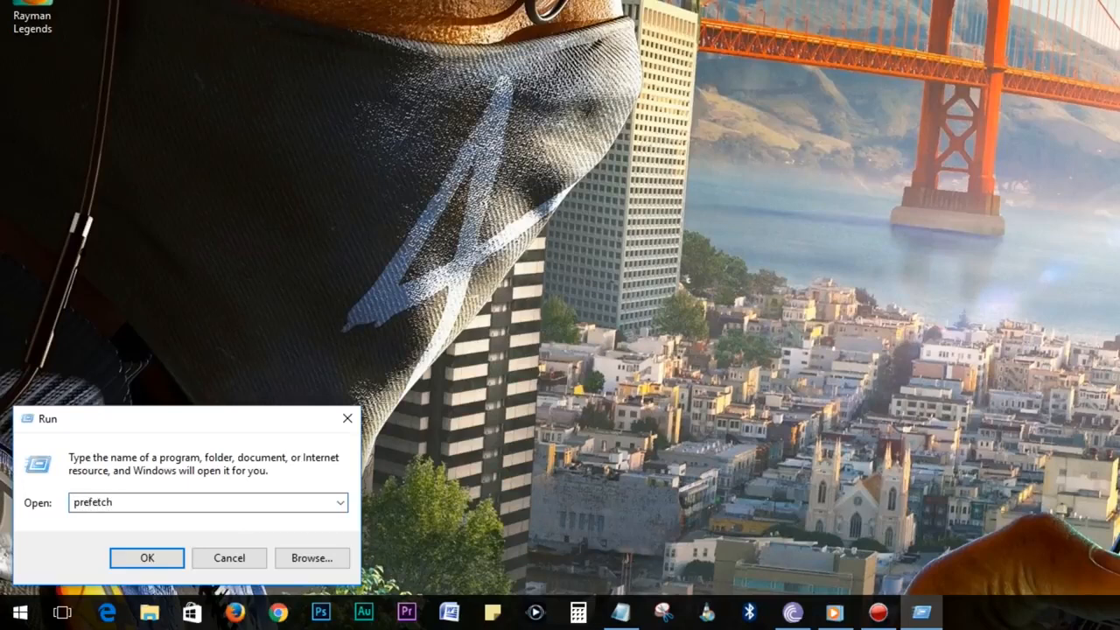
Open Prefetch after granting access, delete all 275 files, and close the folder.
click(122, 557)
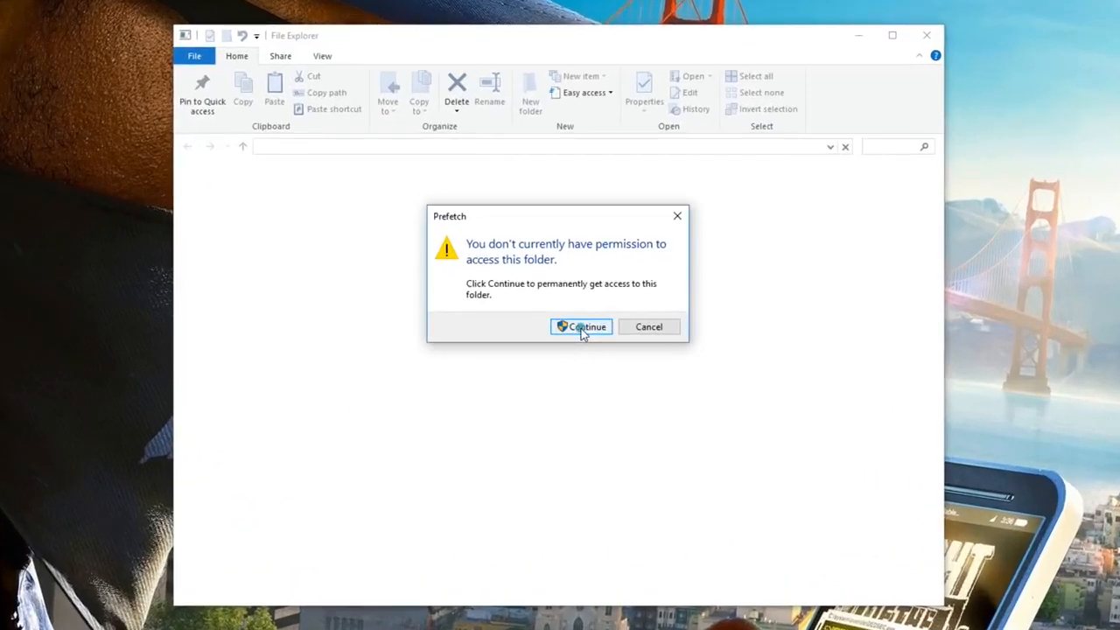
click(583, 329)
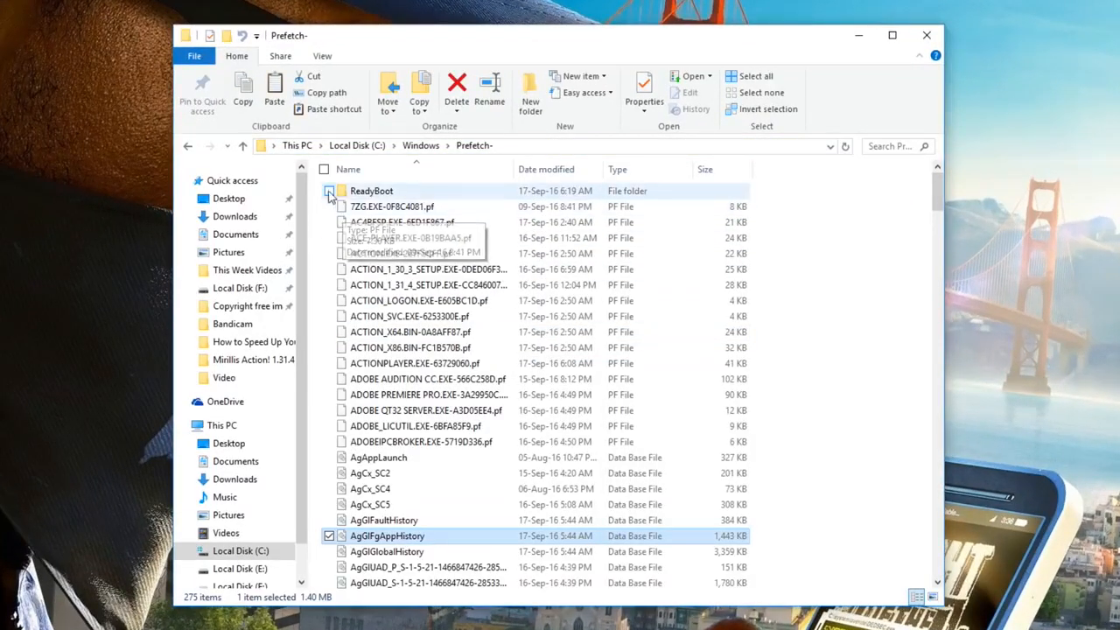
drag(319, 181, 692, 623)
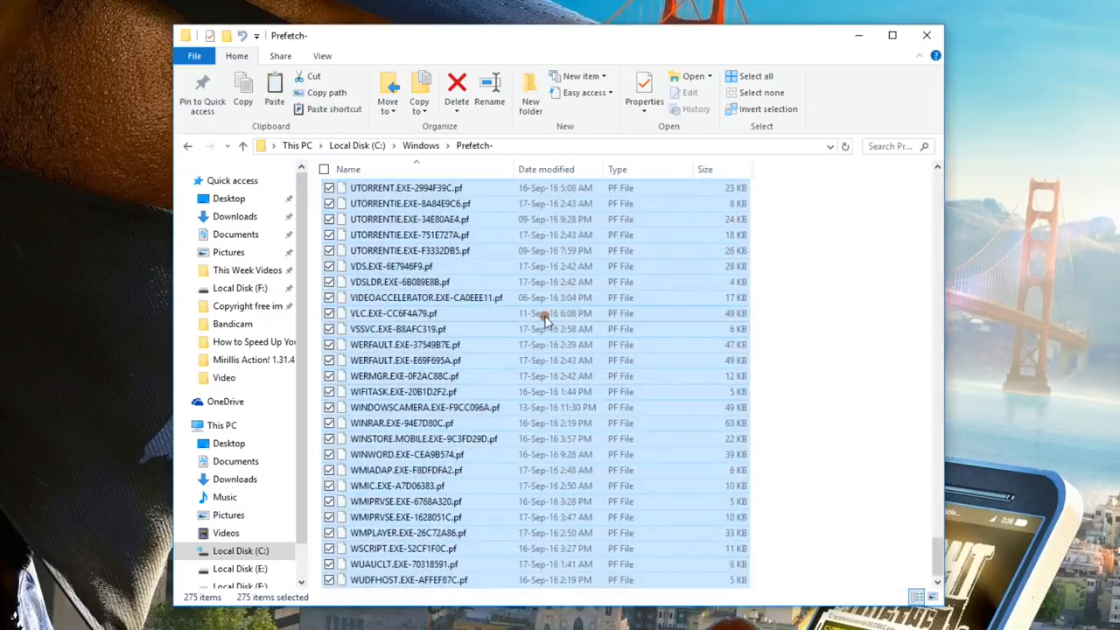
right_click(545, 320)
click(440, 551)
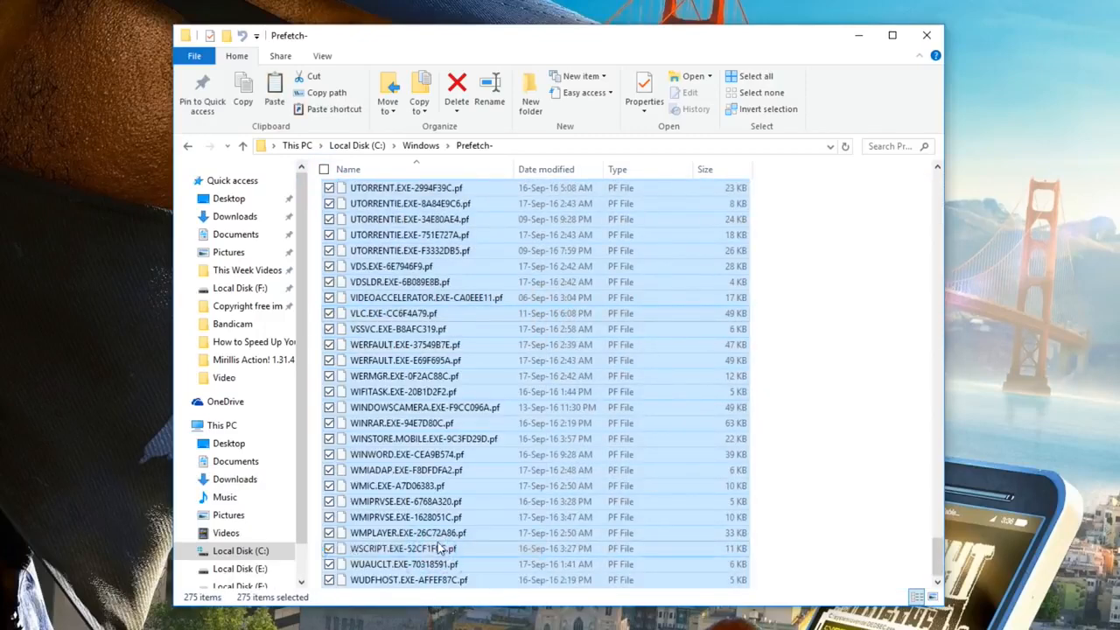
click(930, 35)
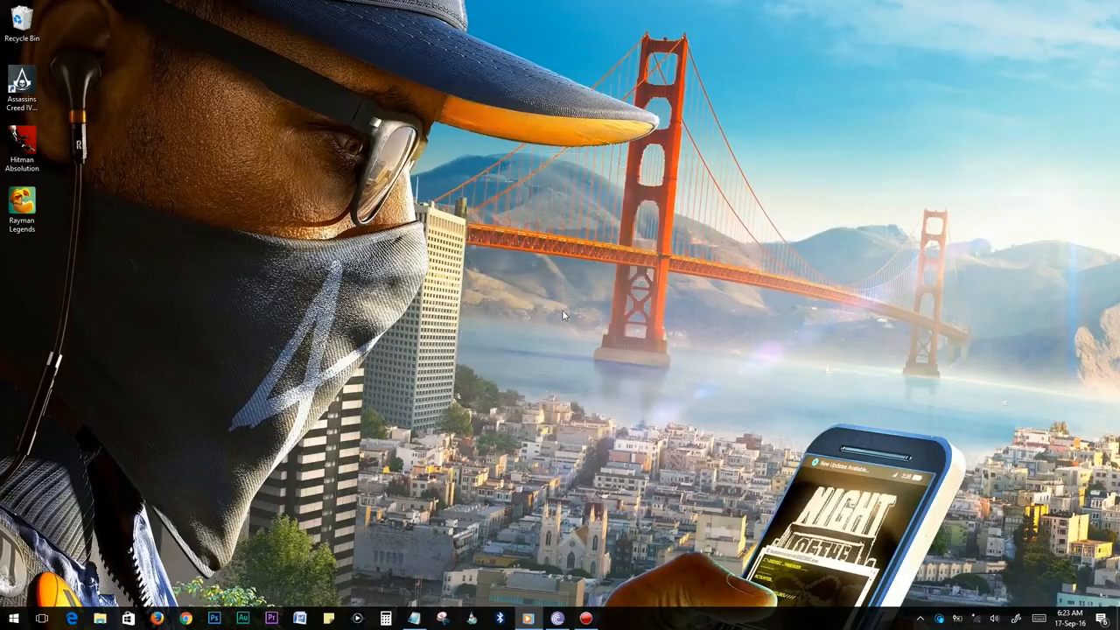
Launch msconfig and show the Services list with all Microsoft services hidden.
right_click(3, 619)
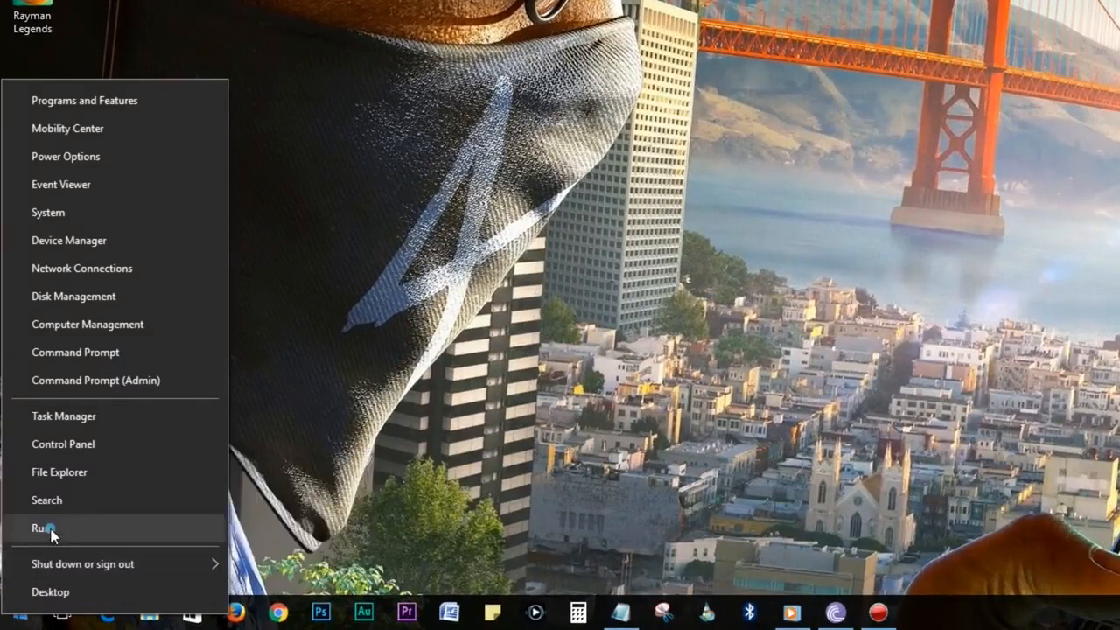
click(44, 529)
text(msconfig)
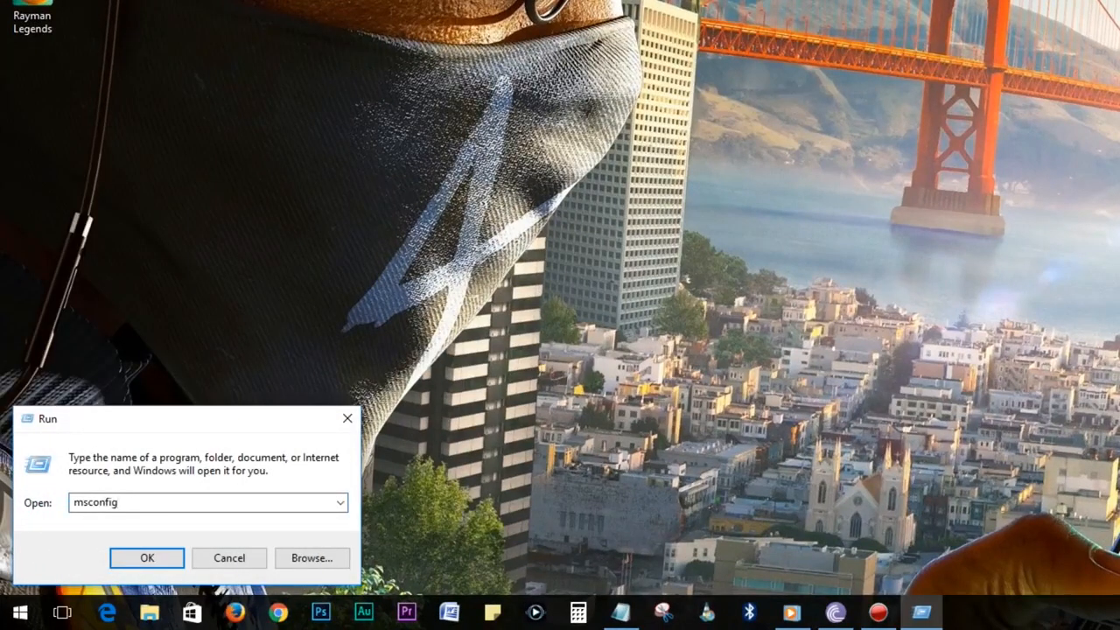
key(Return)
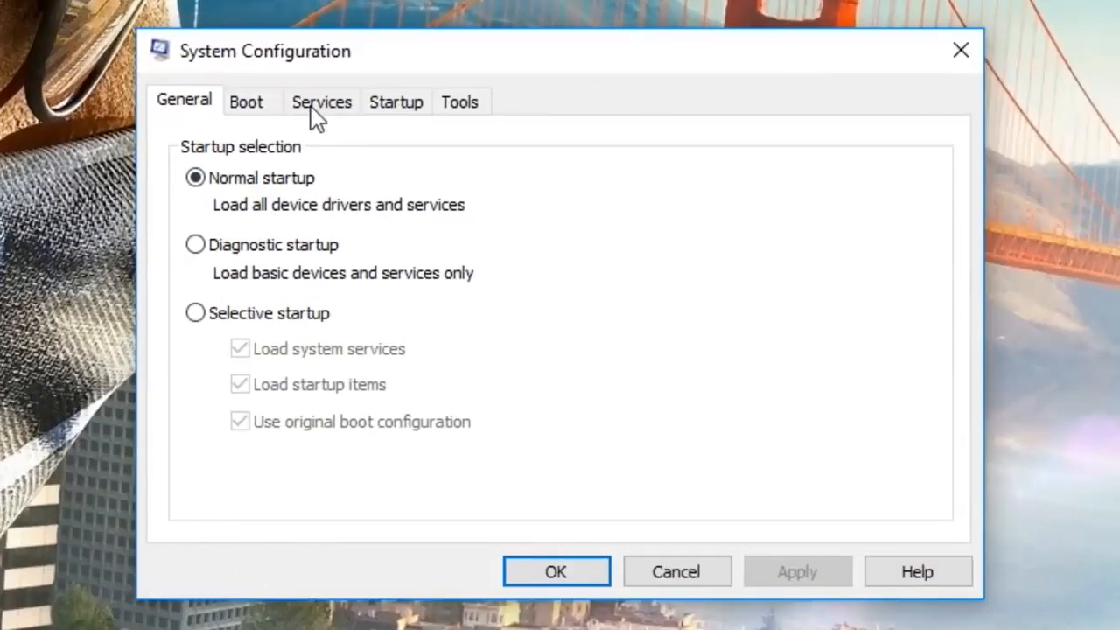
click(314, 112)
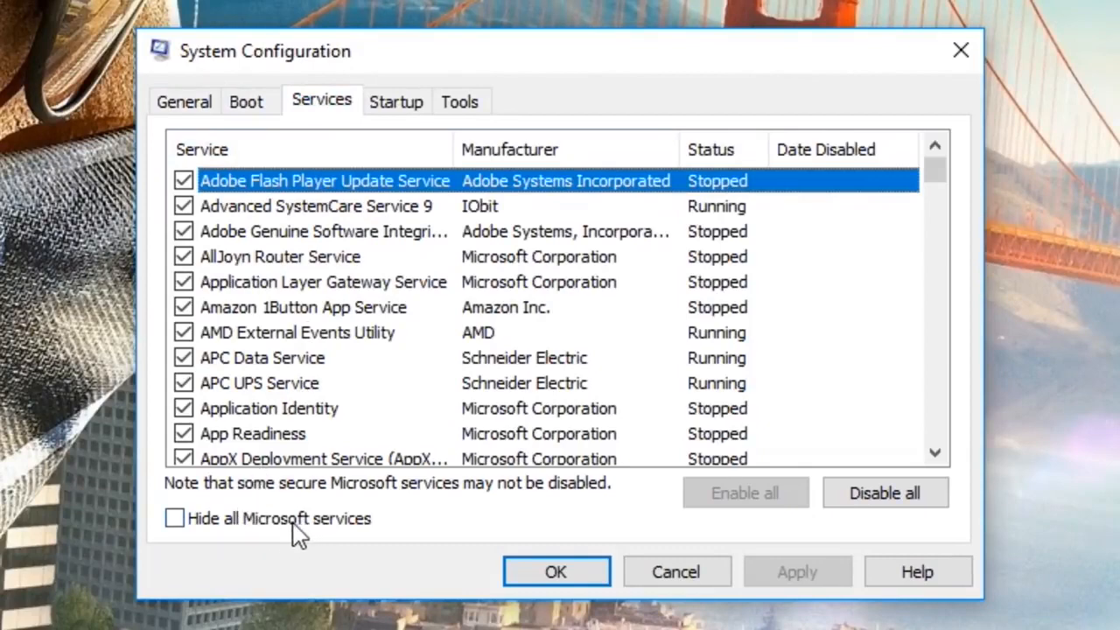
click(182, 519)
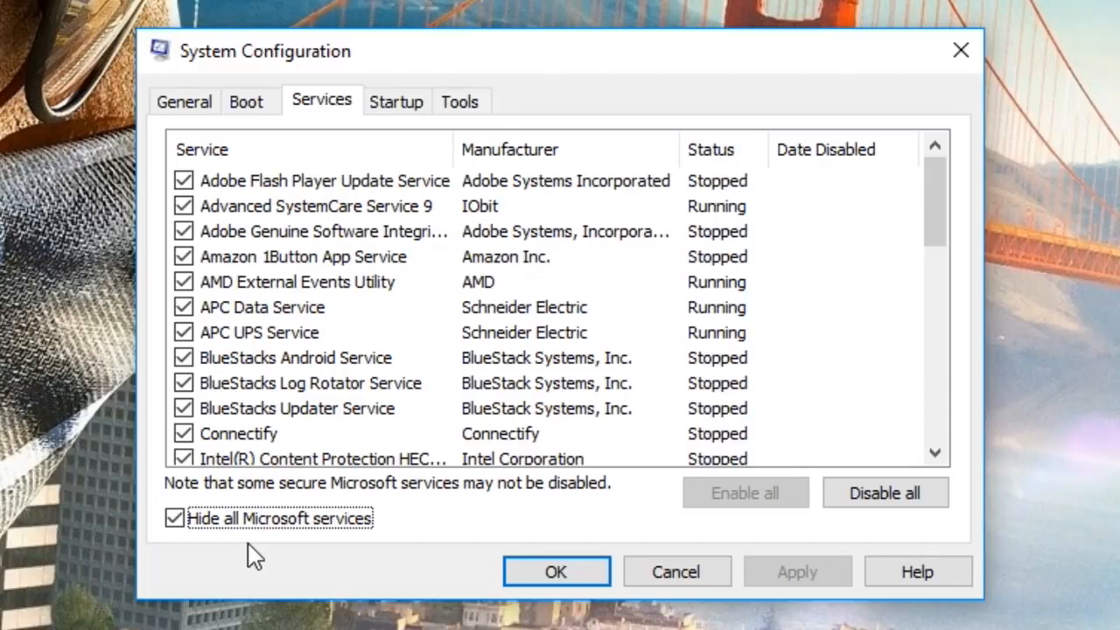
Disable Skype Updater and Plays.tv Update Service, then apply and close System Configuration.
drag(941, 233, 916, 375)
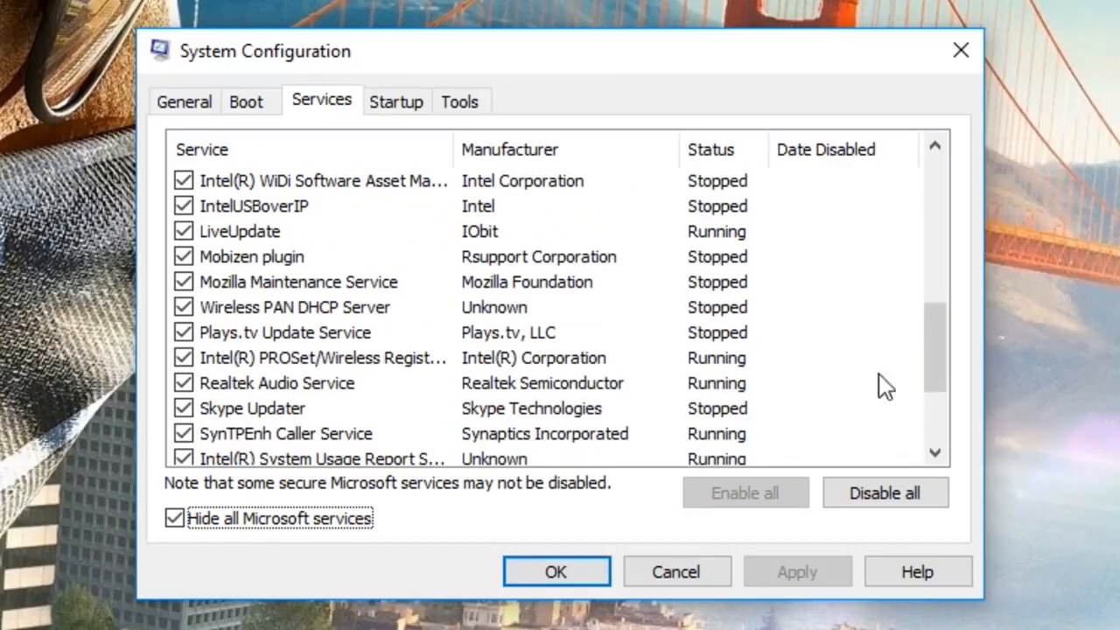
click(213, 410)
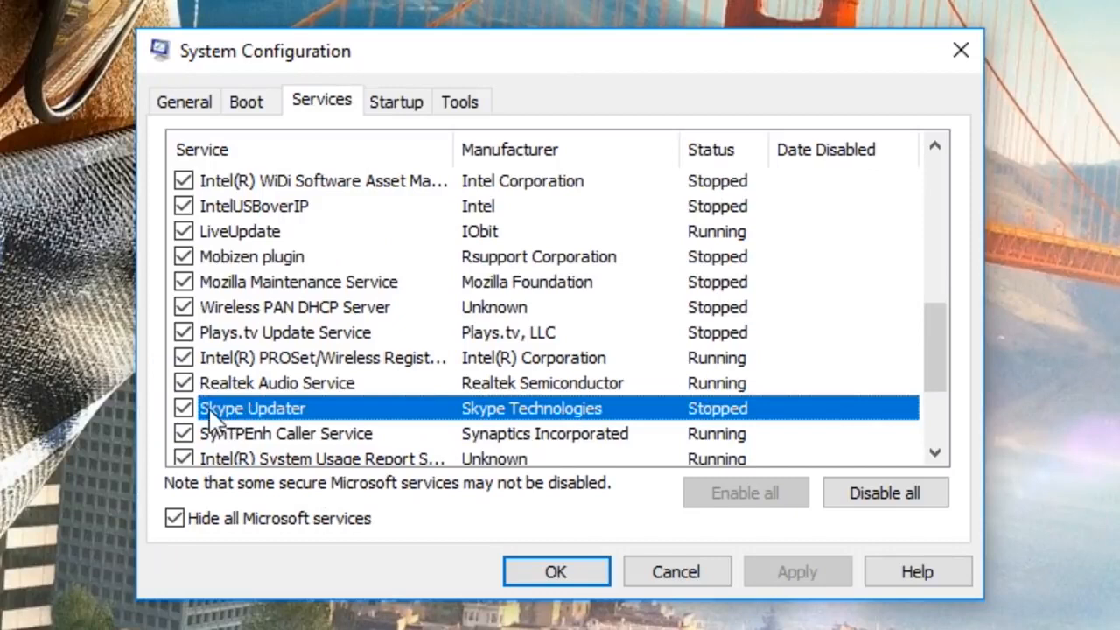
click(186, 409)
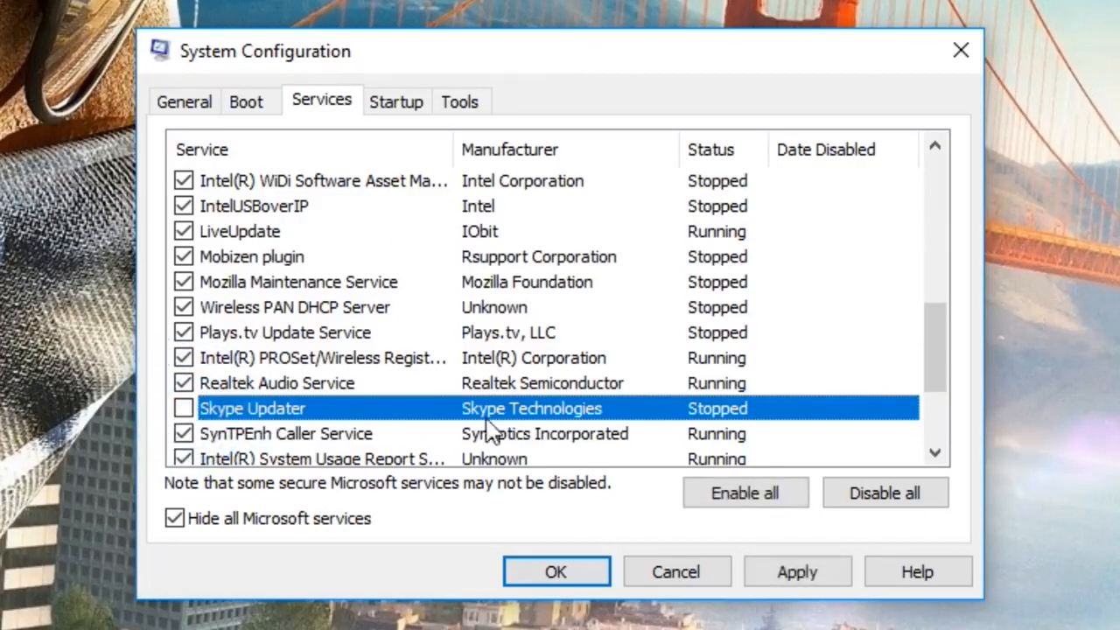
drag(938, 370, 931, 292)
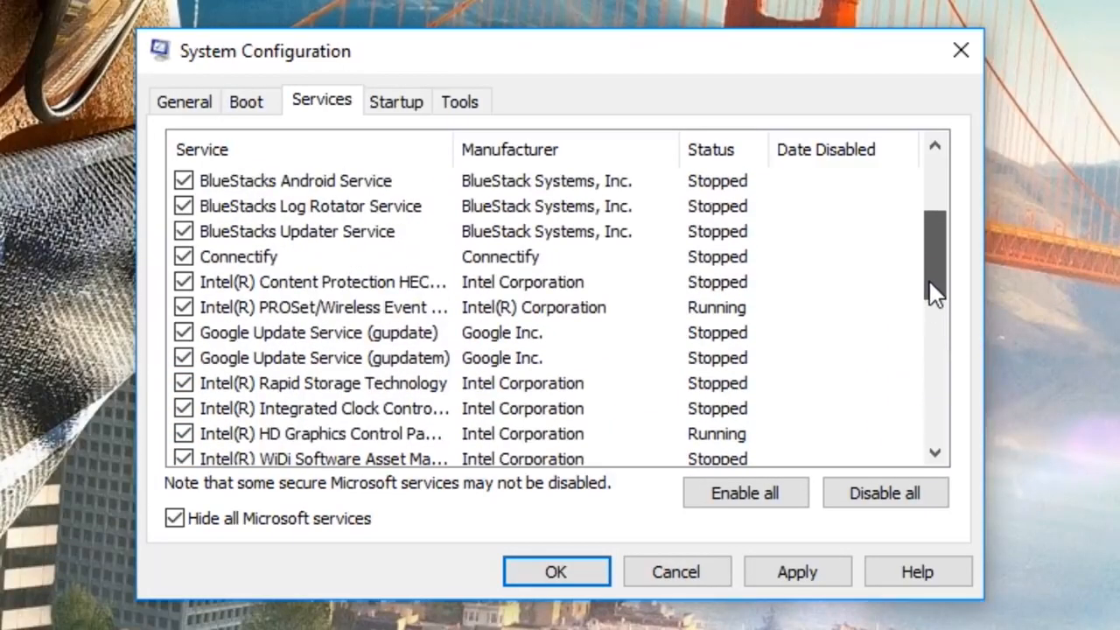
click(183, 256)
click(183, 206)
scroll(703, 413, down, 10)
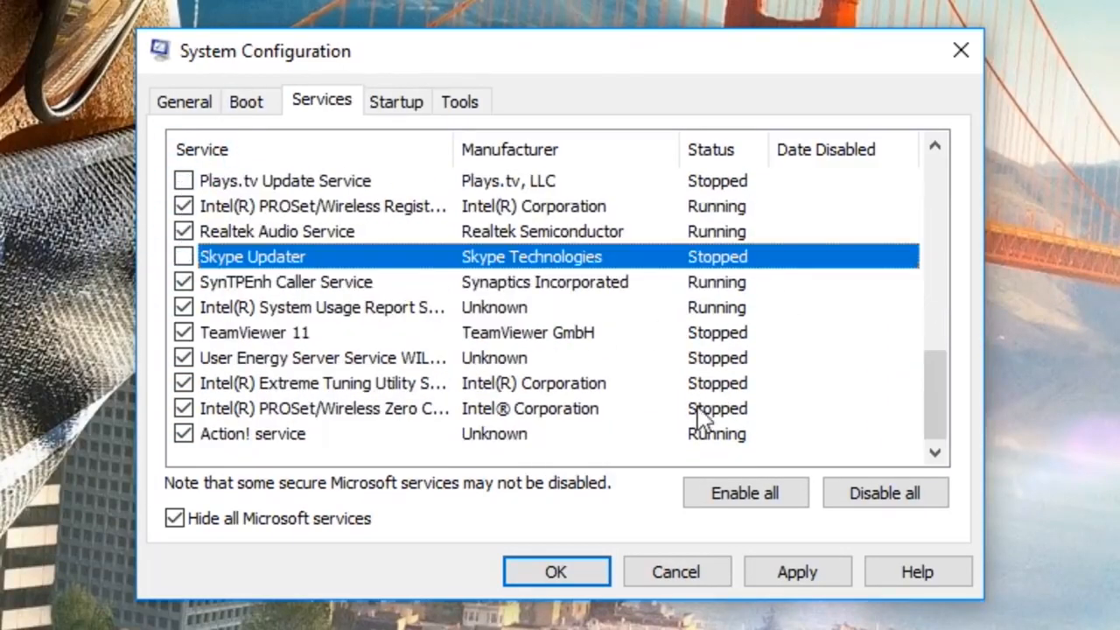
click(789, 572)
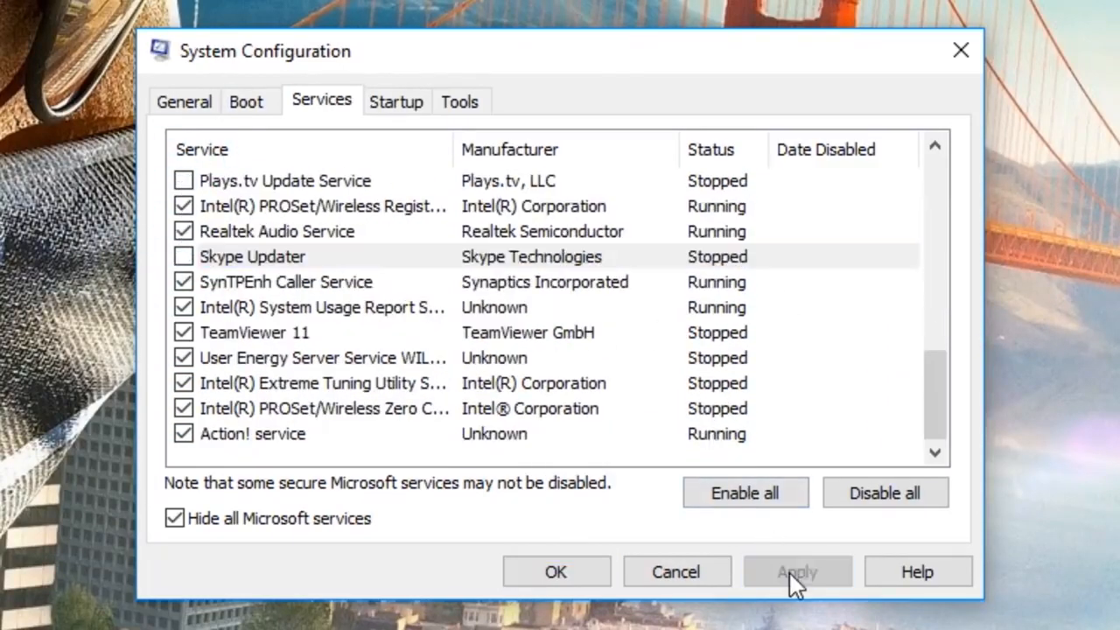
click(560, 573)
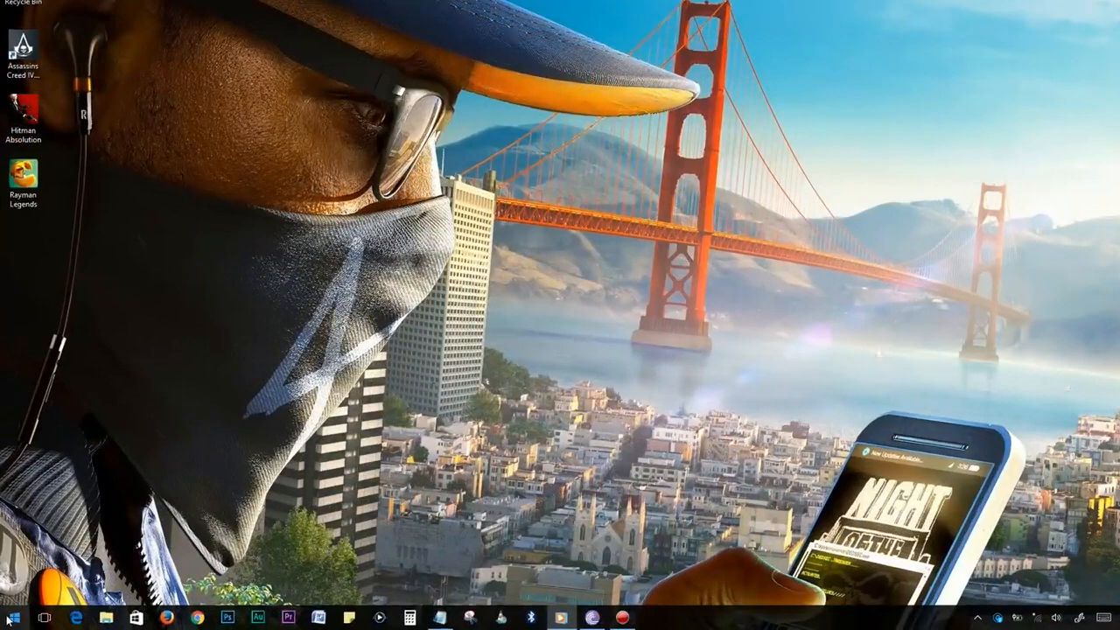
Launch regedit and navigate to HKEY_CURRENT_USER\Control Panel\Mouse.
right_click(10, 618)
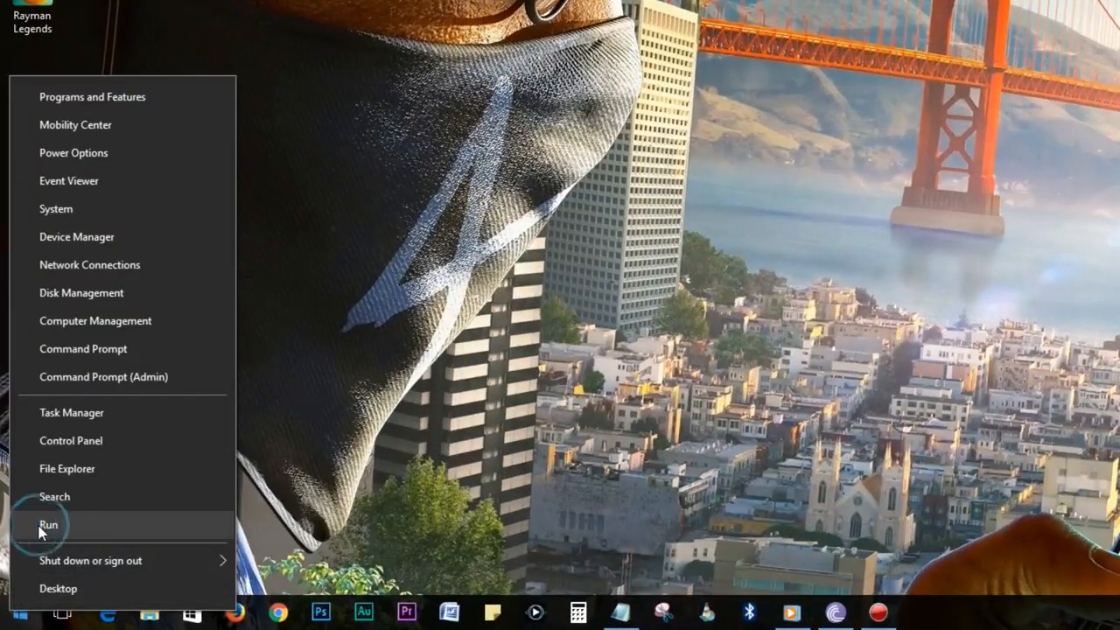
click(48, 526)
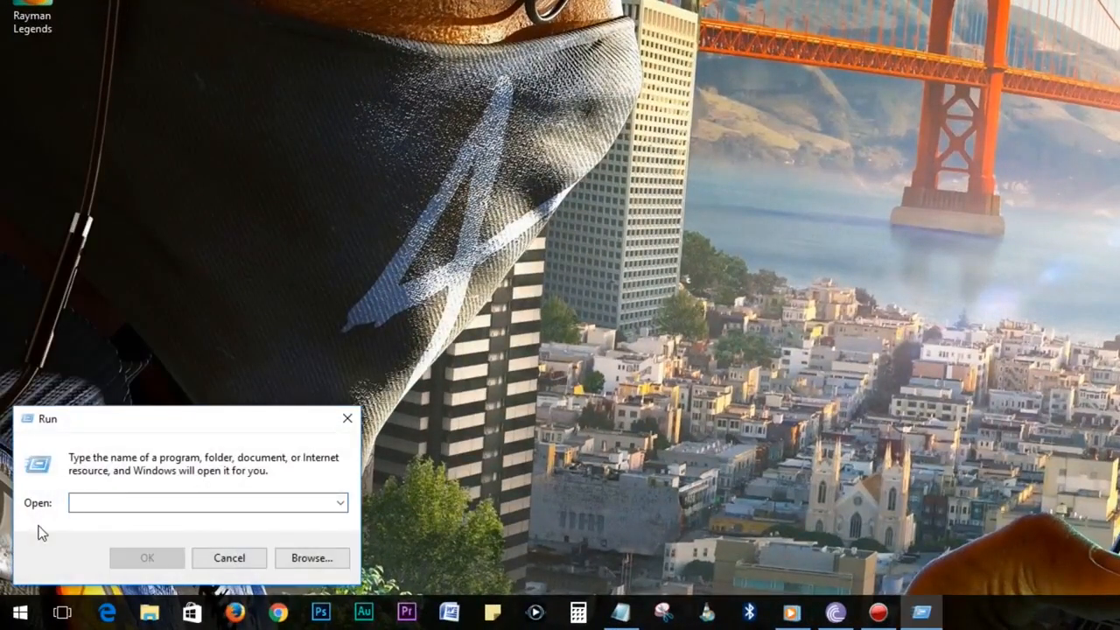
text(regedit)
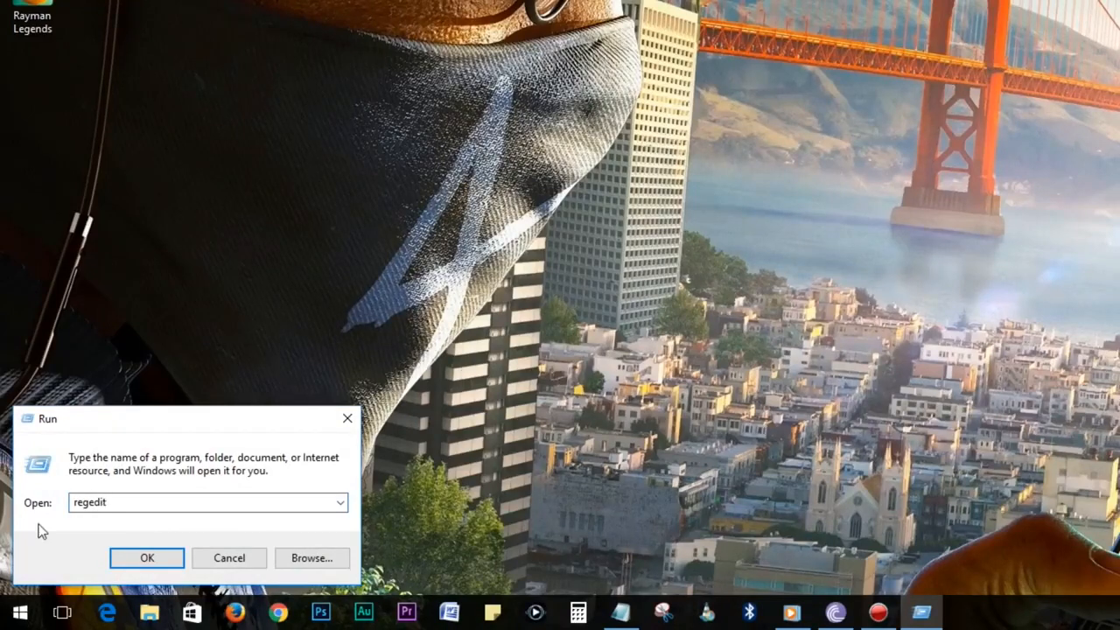
key(Return)
click(500, 383)
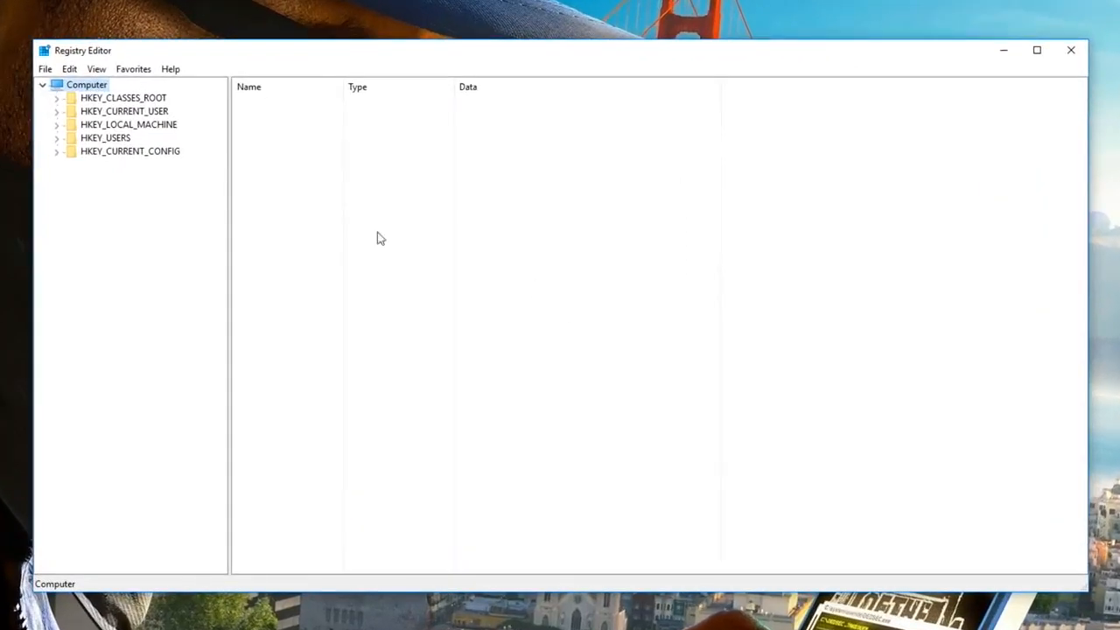
double_click(106, 113)
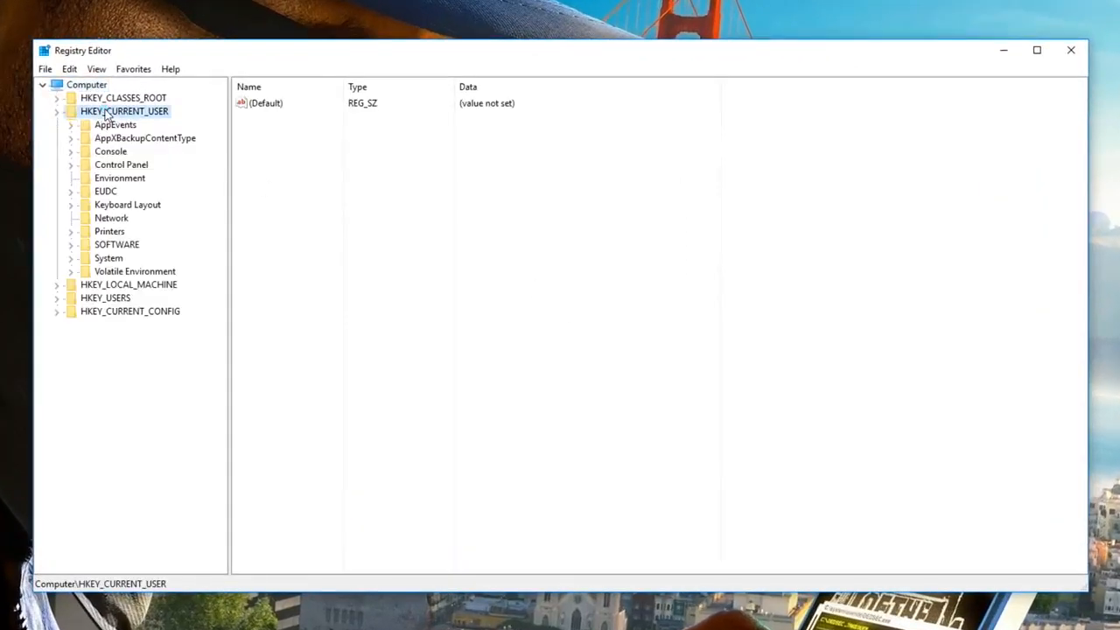
double_click(116, 166)
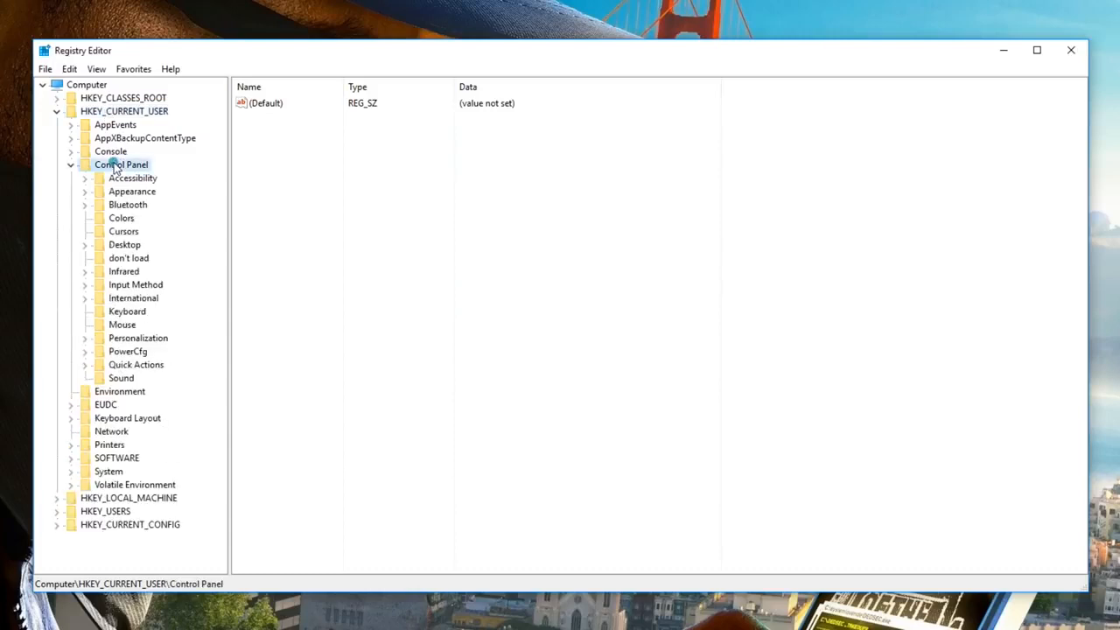
click(122, 326)
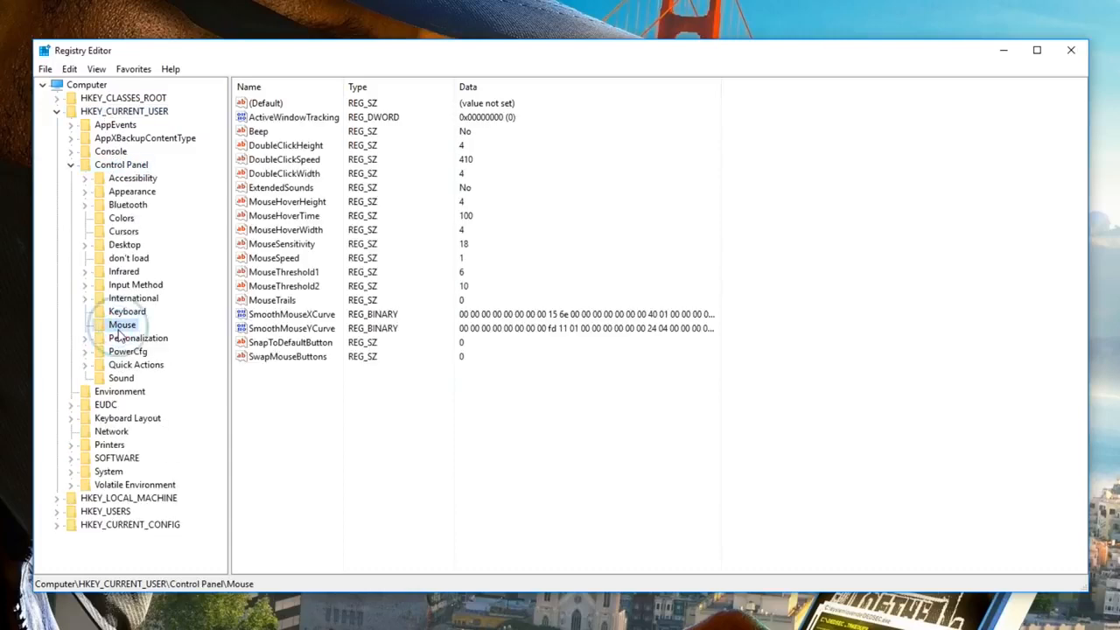
Change MouseHoverTime from 100 to 10, then select the Desktop key.
double_click(267, 219)
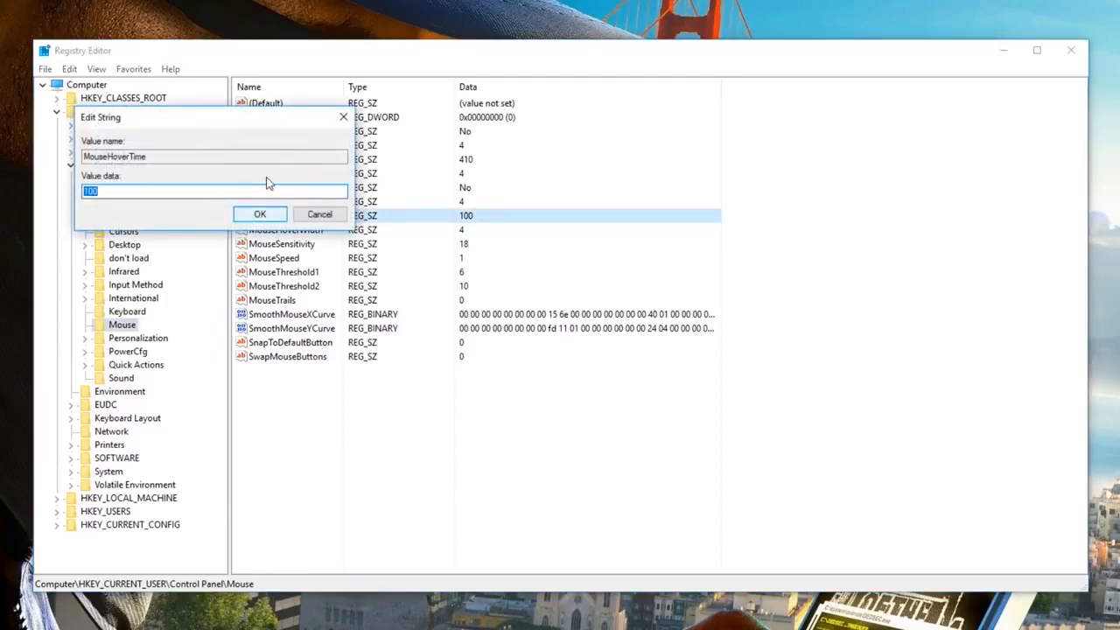
drag(262, 123, 574, 250)
double_click(494, 336)
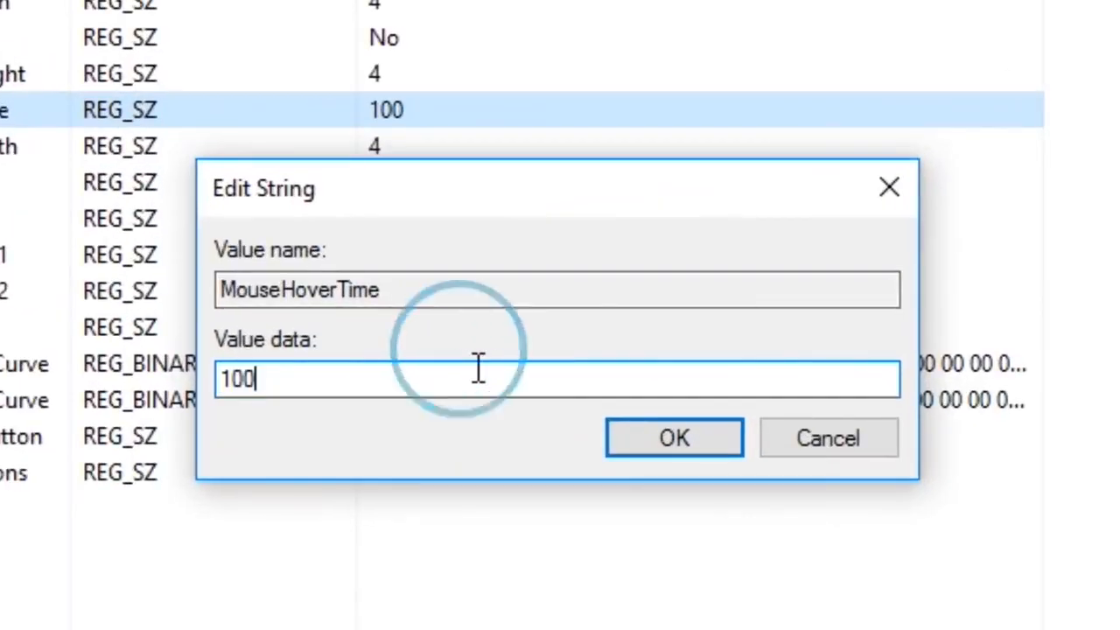
text(10)
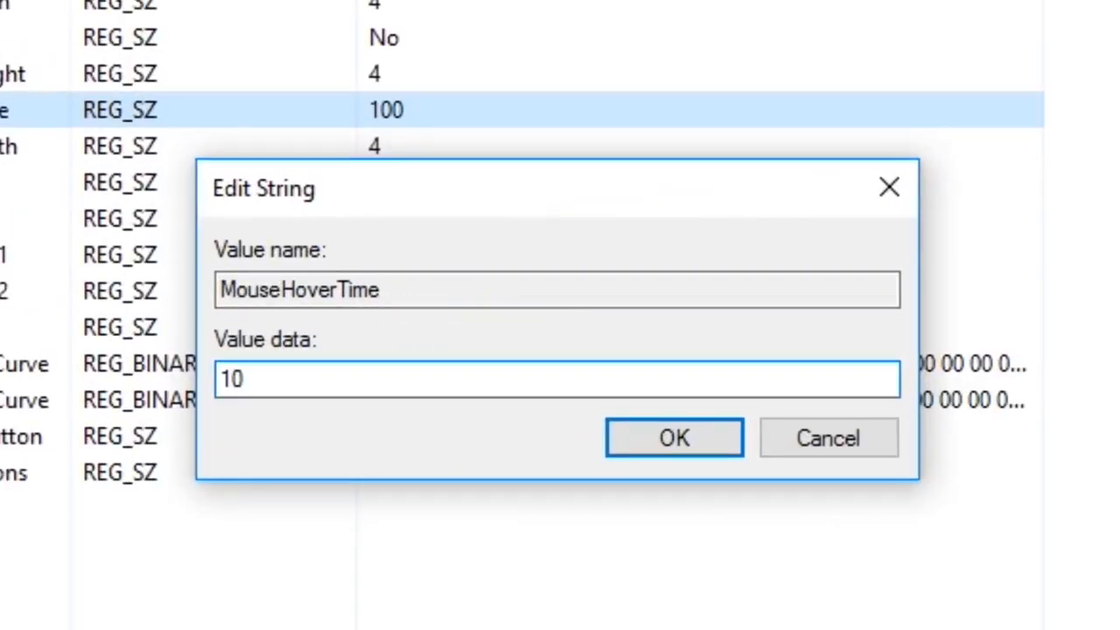
click(638, 443)
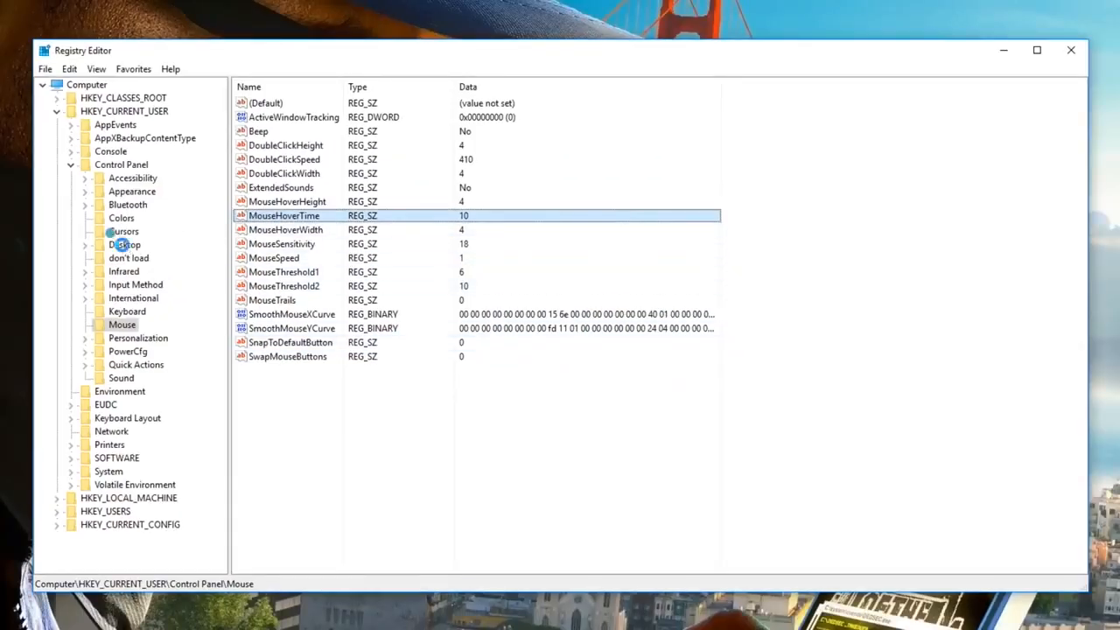
click(125, 245)
Set the Desktop key's MenuShowDelay to 10 and close Registry Editor.
scroll(1081, 187, down, 3)
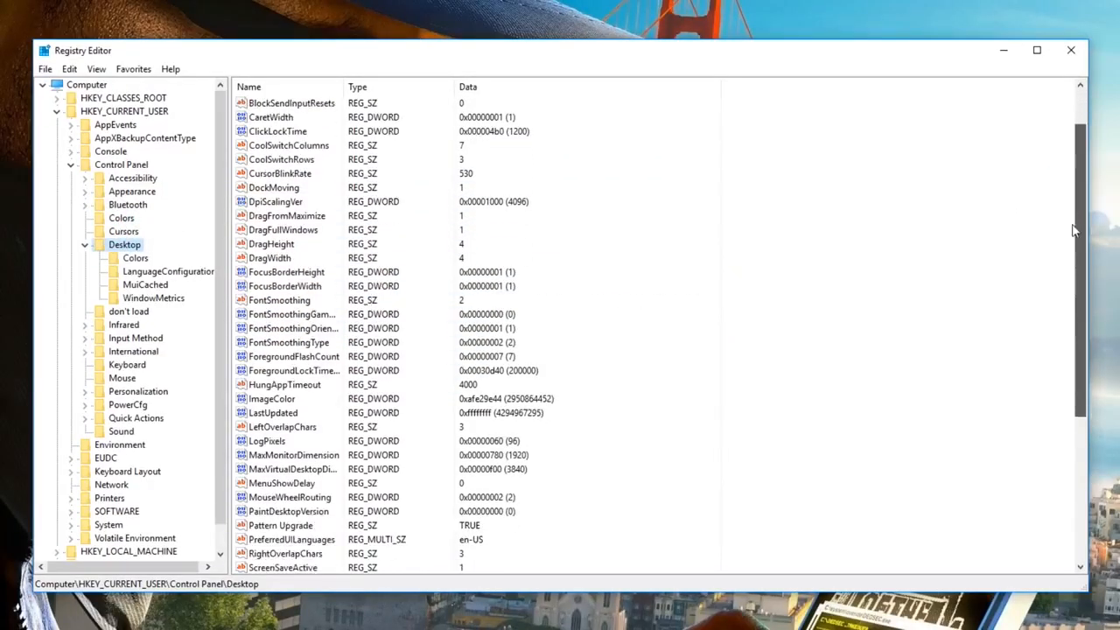
click(277, 426)
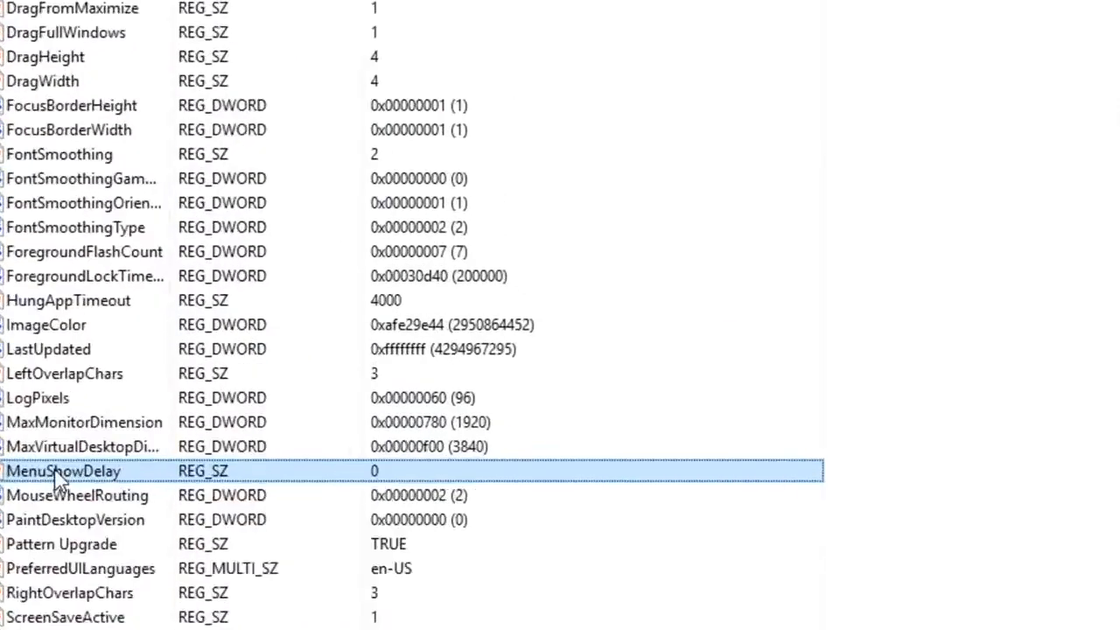
double_click(276, 426)
text(10)
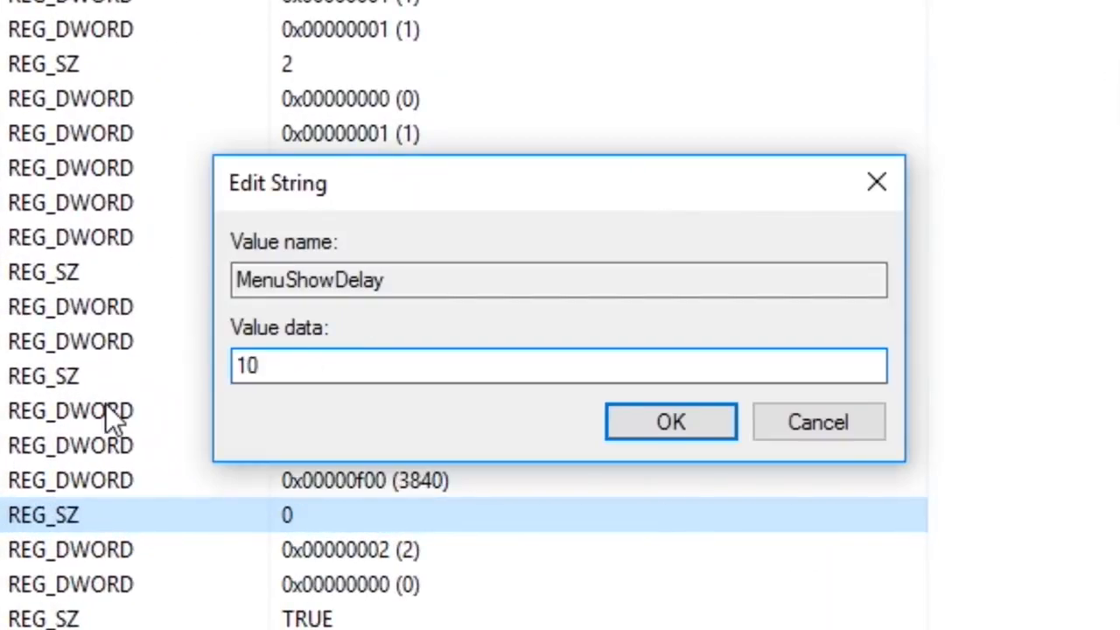
click(670, 427)
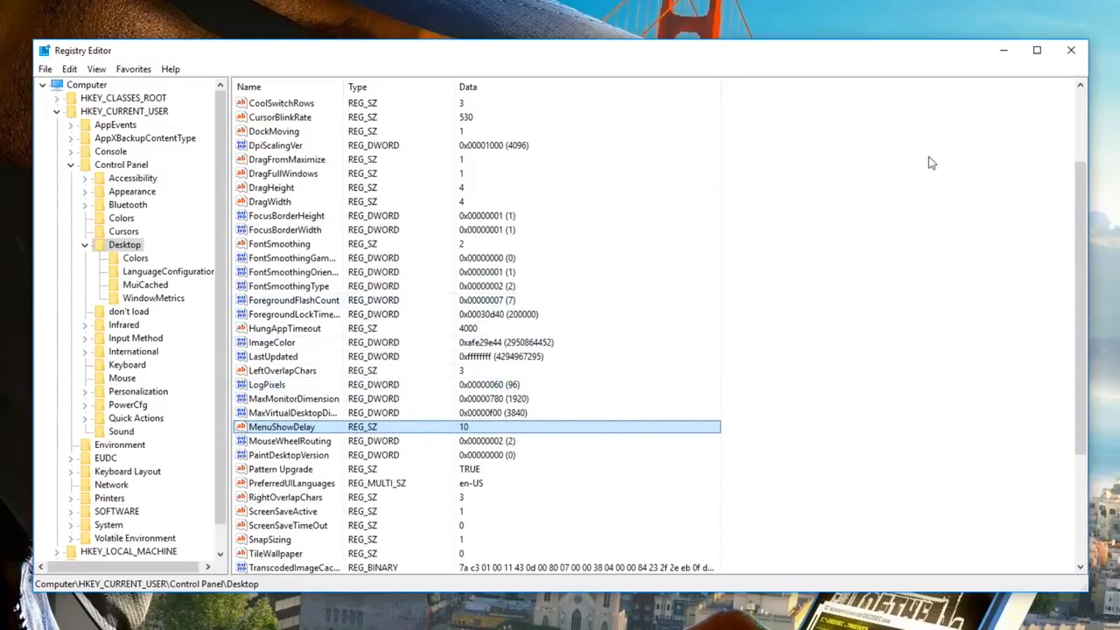
click(1071, 50)
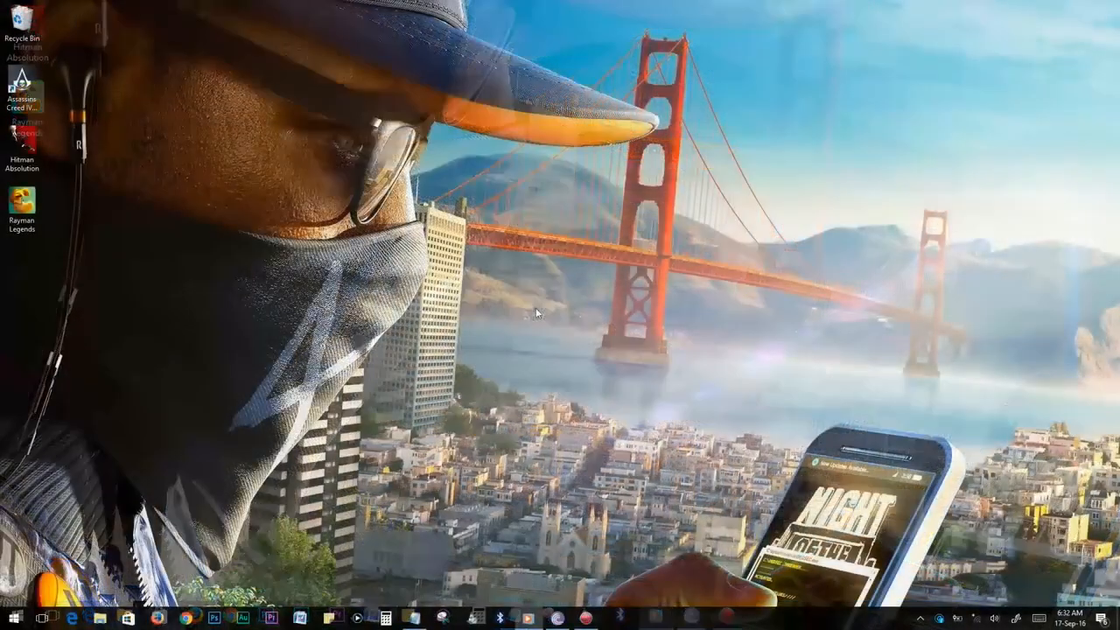
Open Advanced system settings from the System page, then its Performance Settings on the Visual Effects tab.
click(7, 618)
text(system)
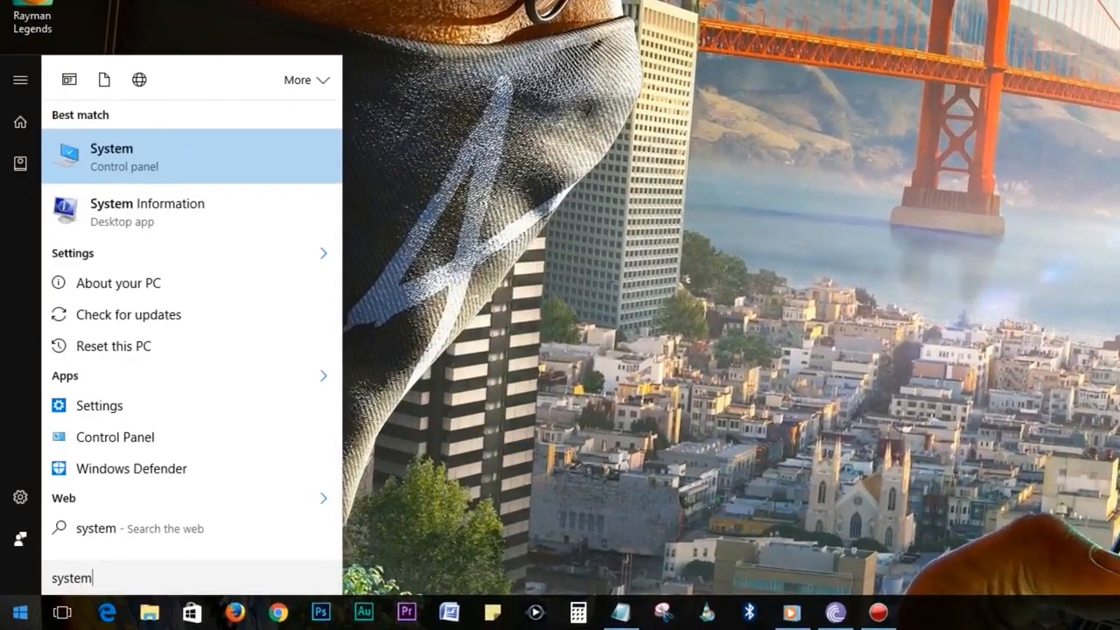
click(127, 157)
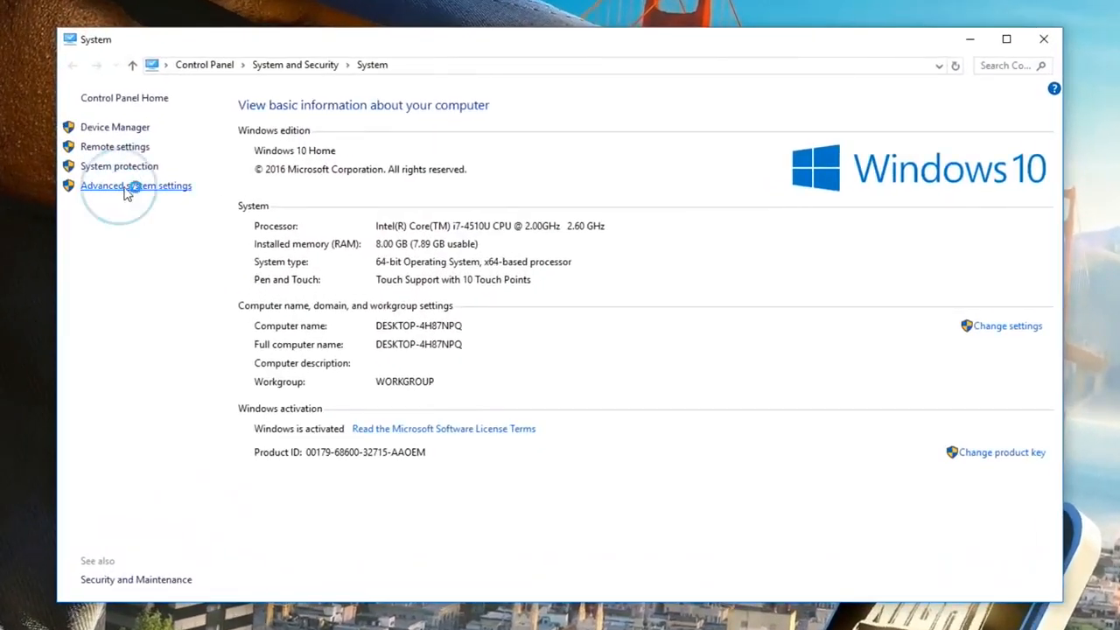
click(125, 192)
drag(96, 65, 569, 165)
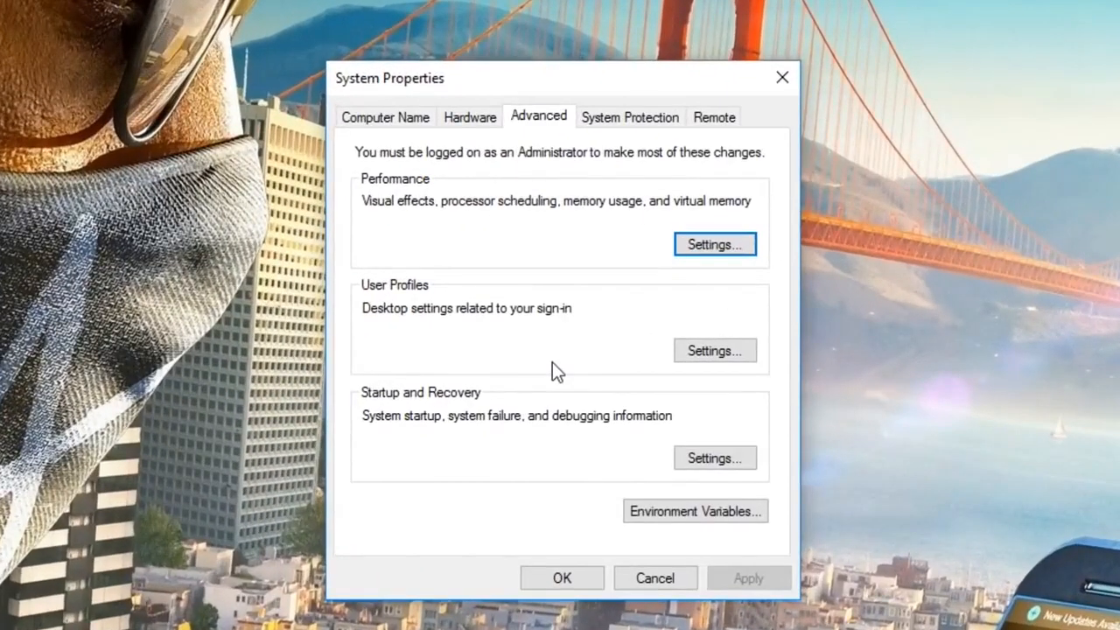
click(716, 247)
drag(658, 163, 622, 93)
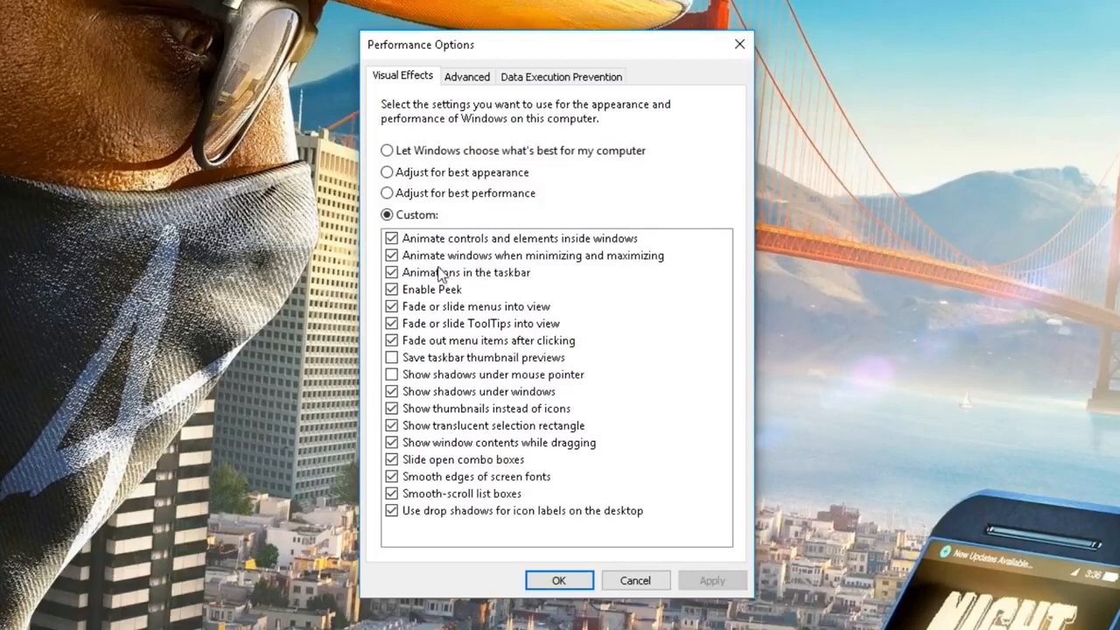
Choose Adjust for best performance but keep shadows under the mouse pointer, apply, and close both dialogs.
click(387, 194)
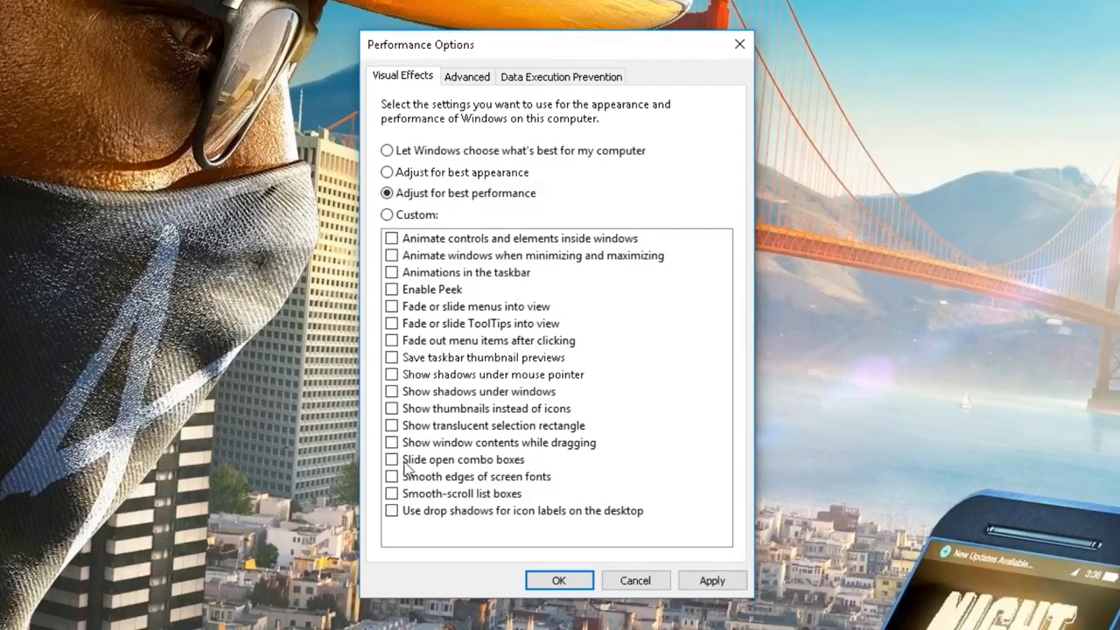
click(391, 374)
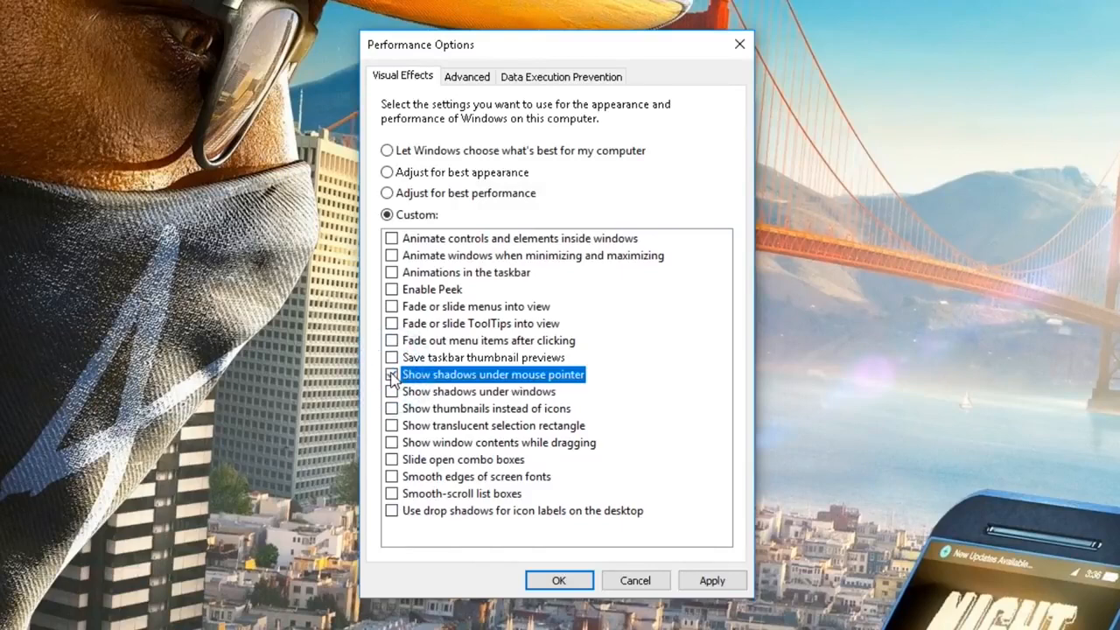
click(712, 580)
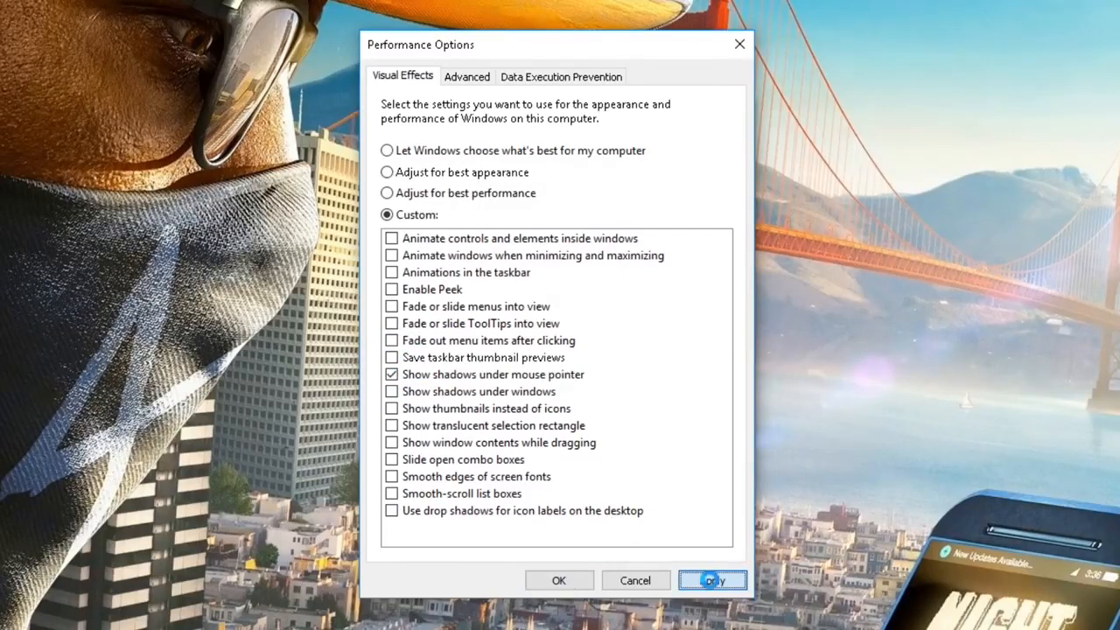
click(567, 582)
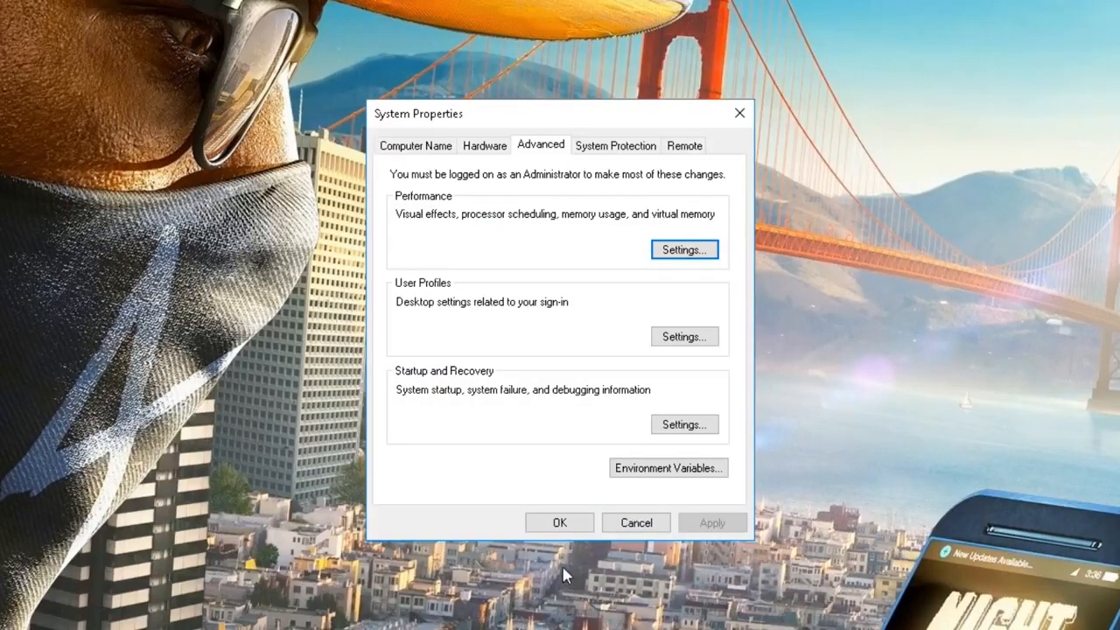
click(560, 523)
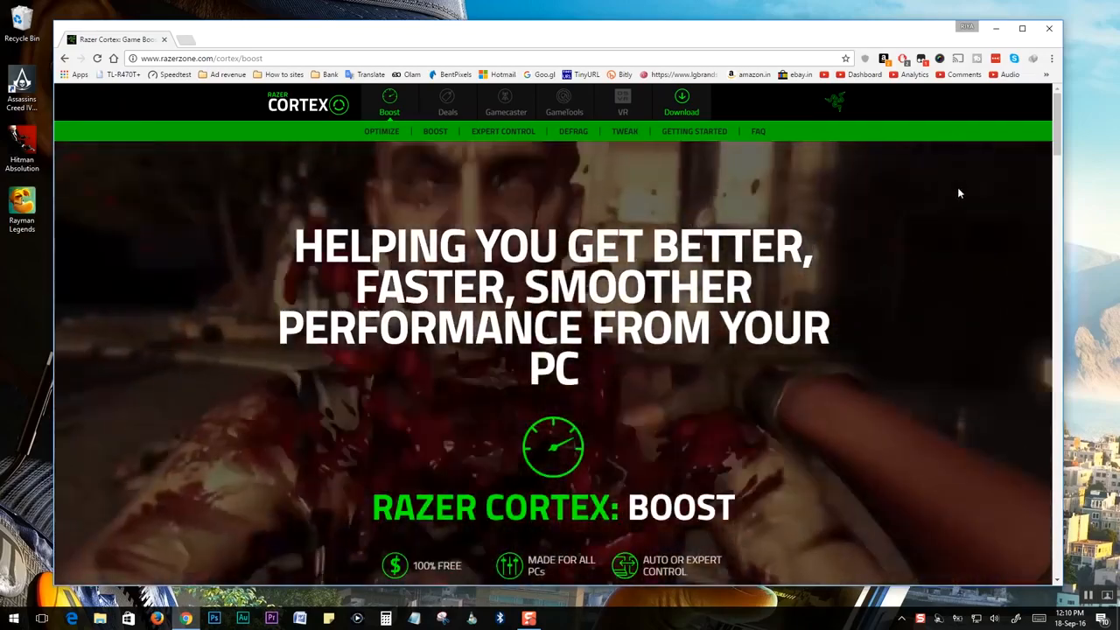
Download RazerCortexSetup_7.5.7.57.exe via Download Now on the Cortex Boost page.
scroll(1054, 166, down, 3)
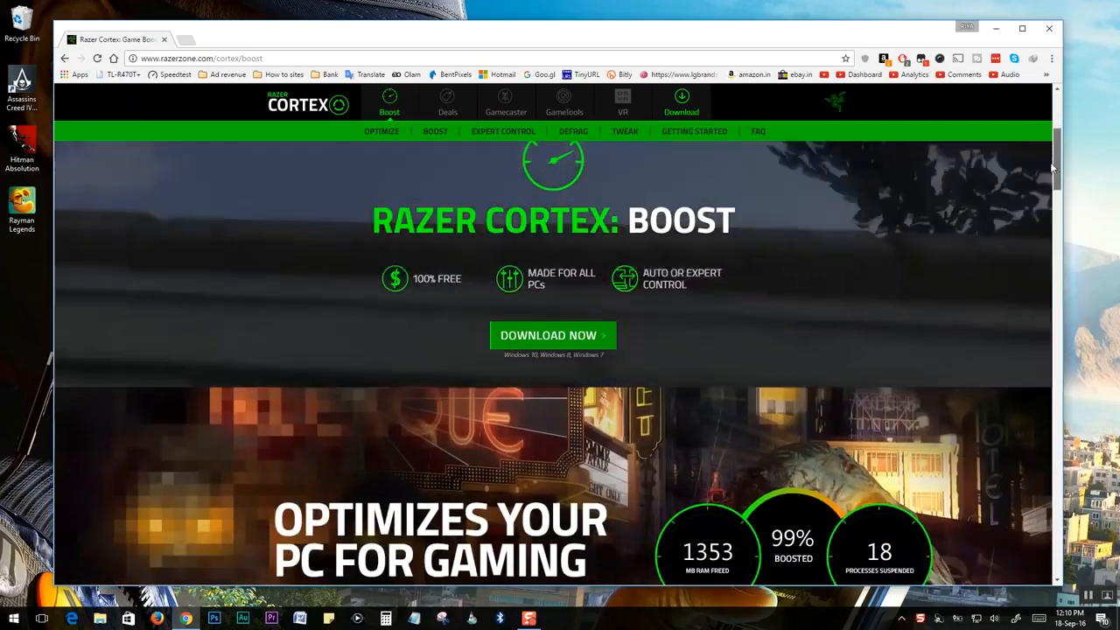
click(552, 337)
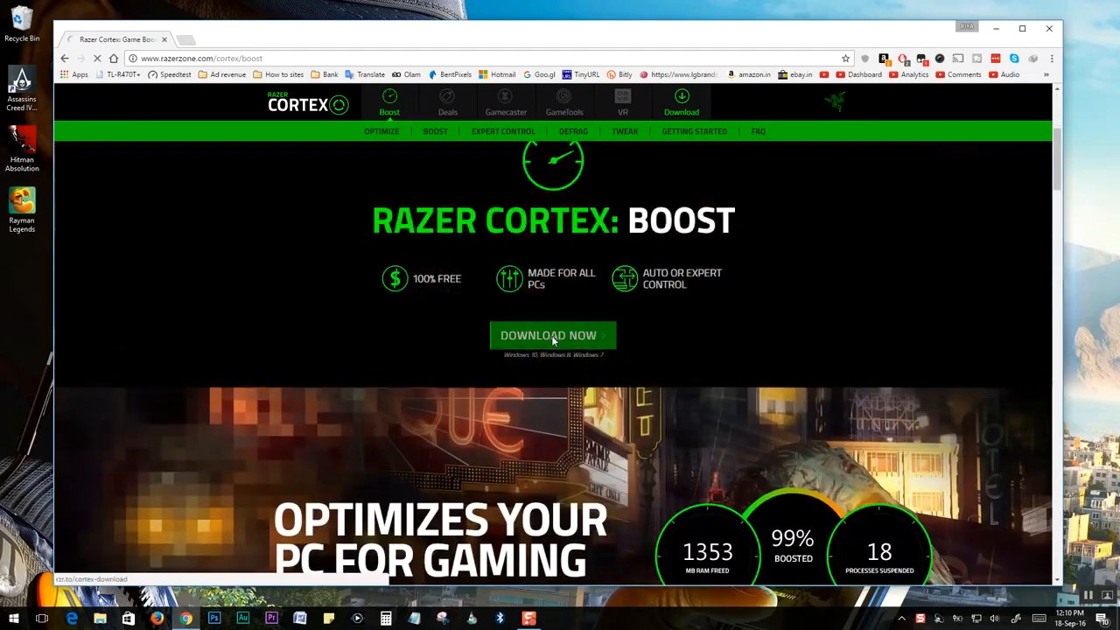
click(555, 348)
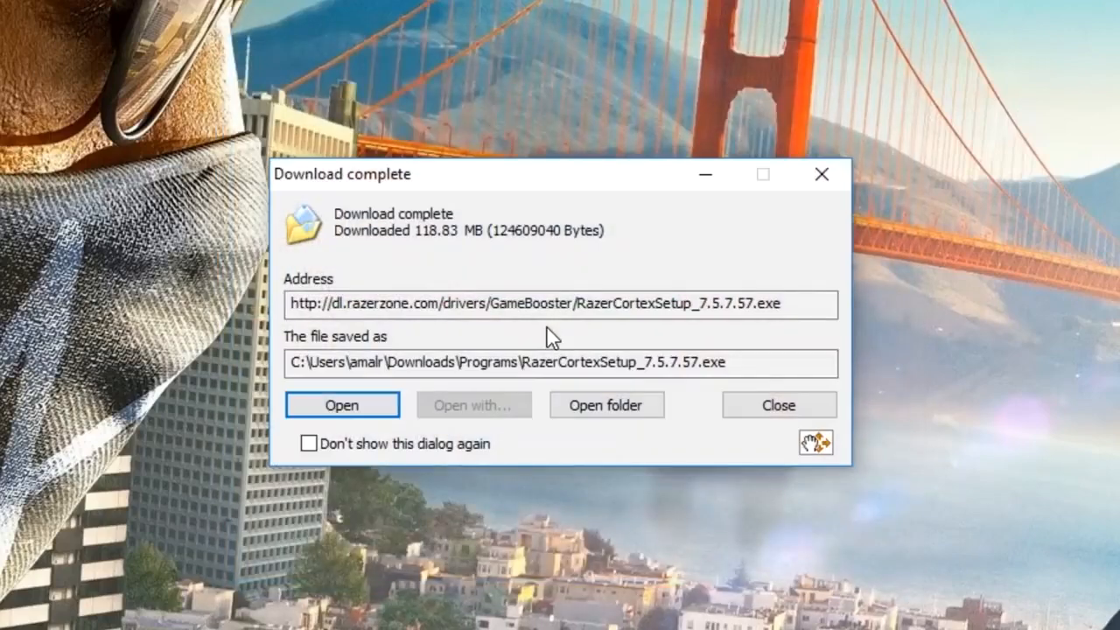
Run the Razer Cortex installer with the licence accepted, default location and a desktop icon, launching it at the end.
click(581, 409)
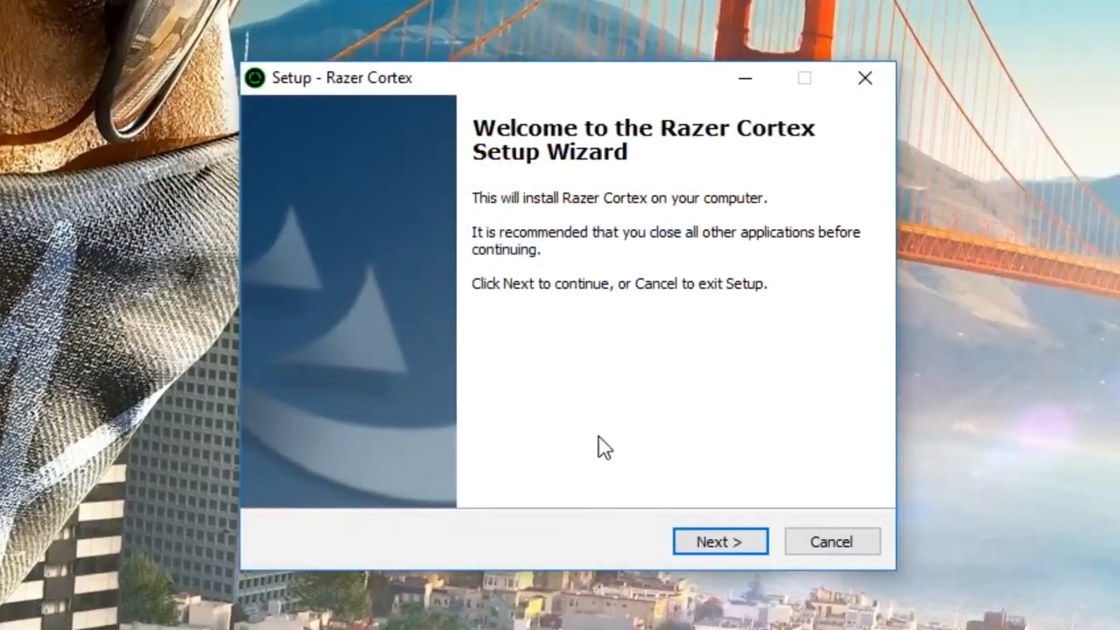
click(707, 543)
click(708, 543)
click(707, 543)
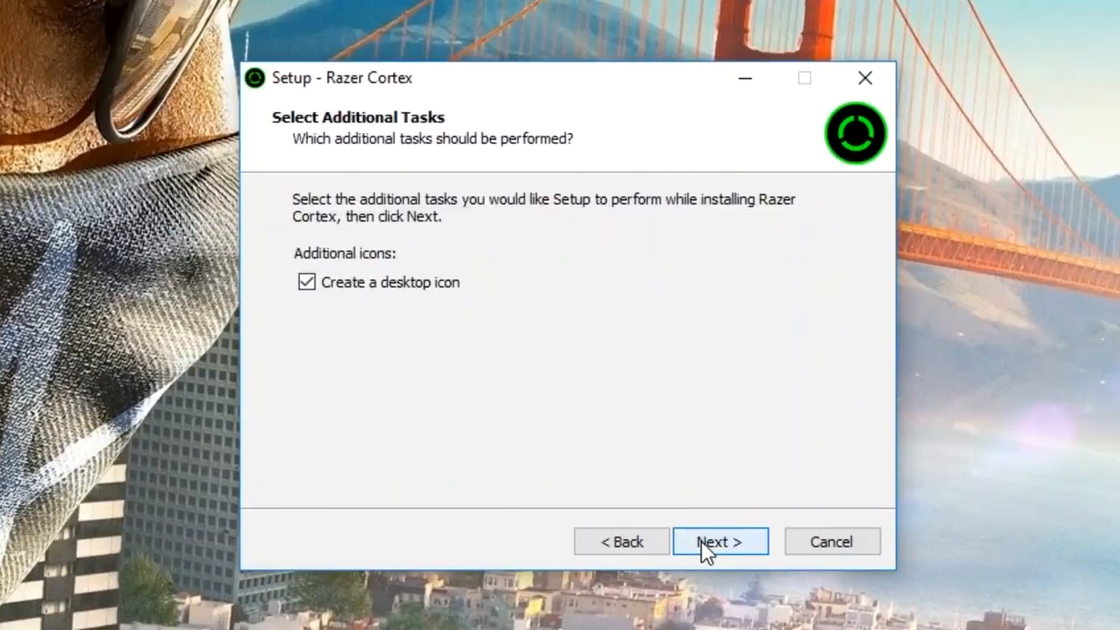
click(707, 543)
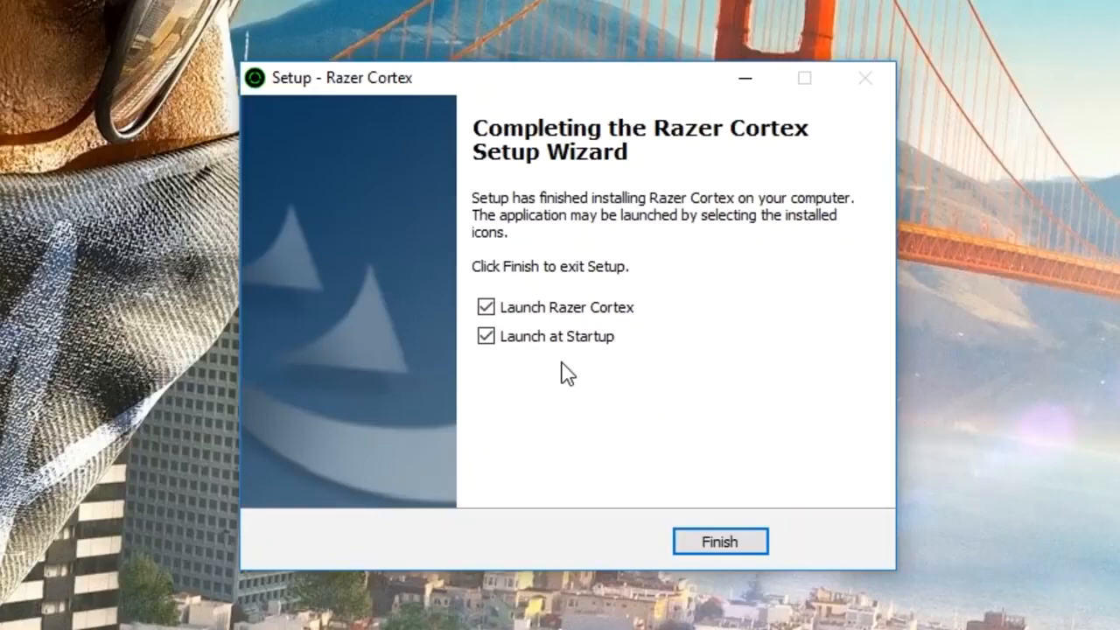
click(686, 542)
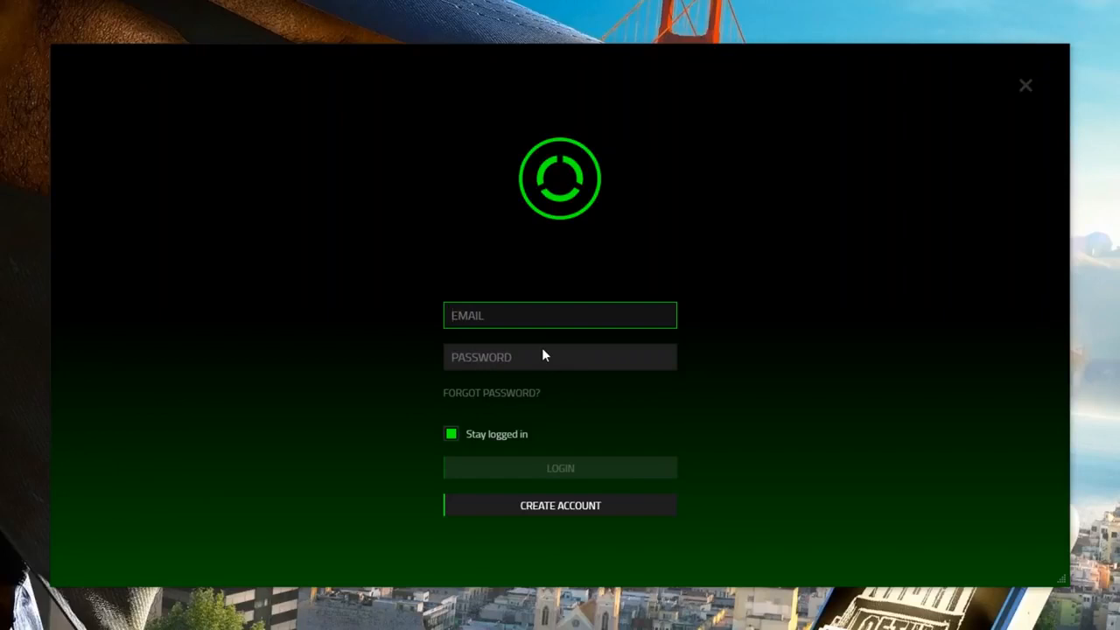
Agree to the terms on the registration form, then return to the existing-account login.
click(564, 505)
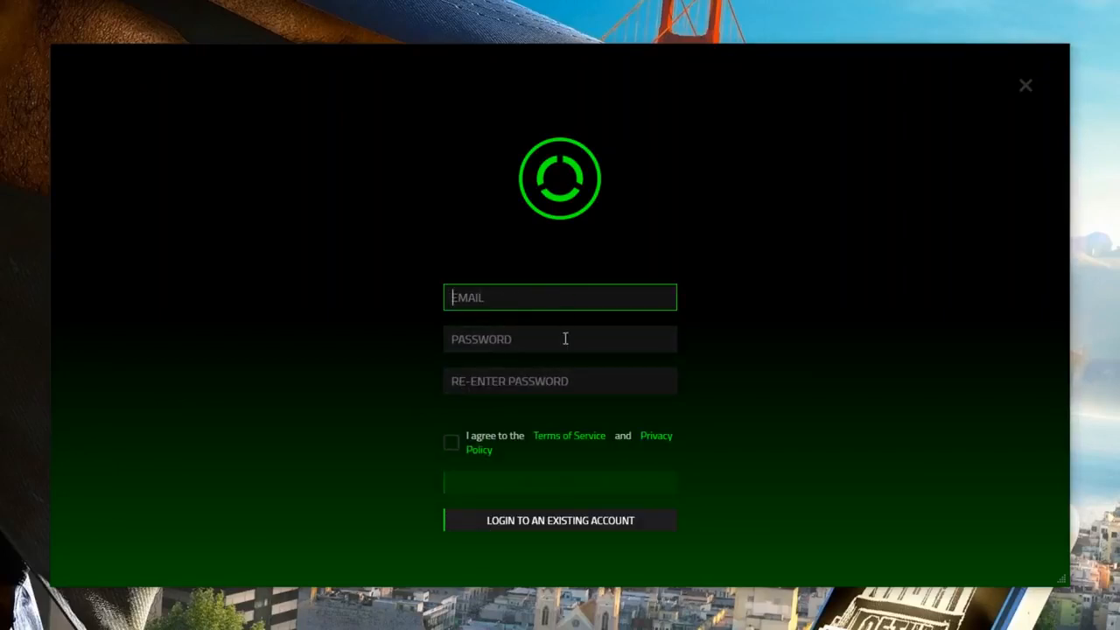
click(451, 443)
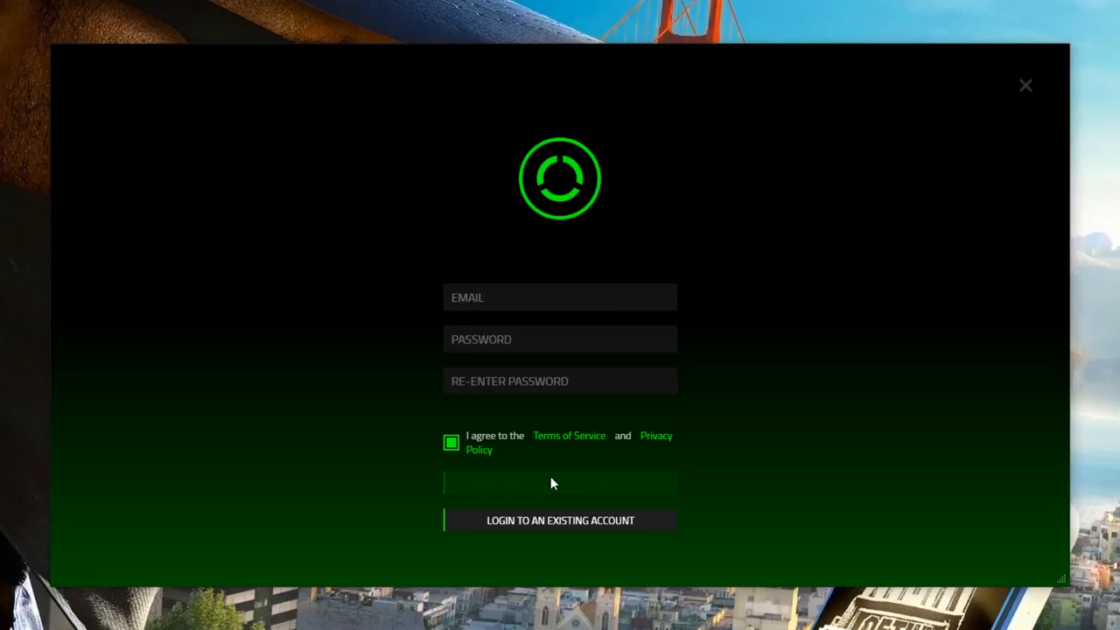
click(551, 519)
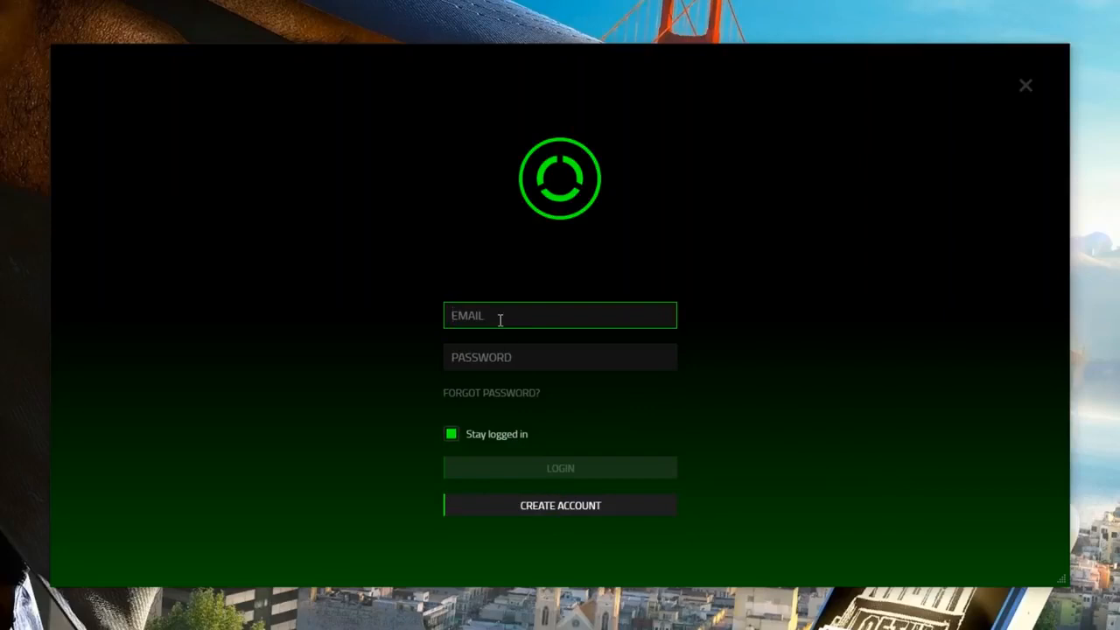
Log in to the Razer account with its e-mail address and password.
click(495, 353)
text(•••••••••••••)
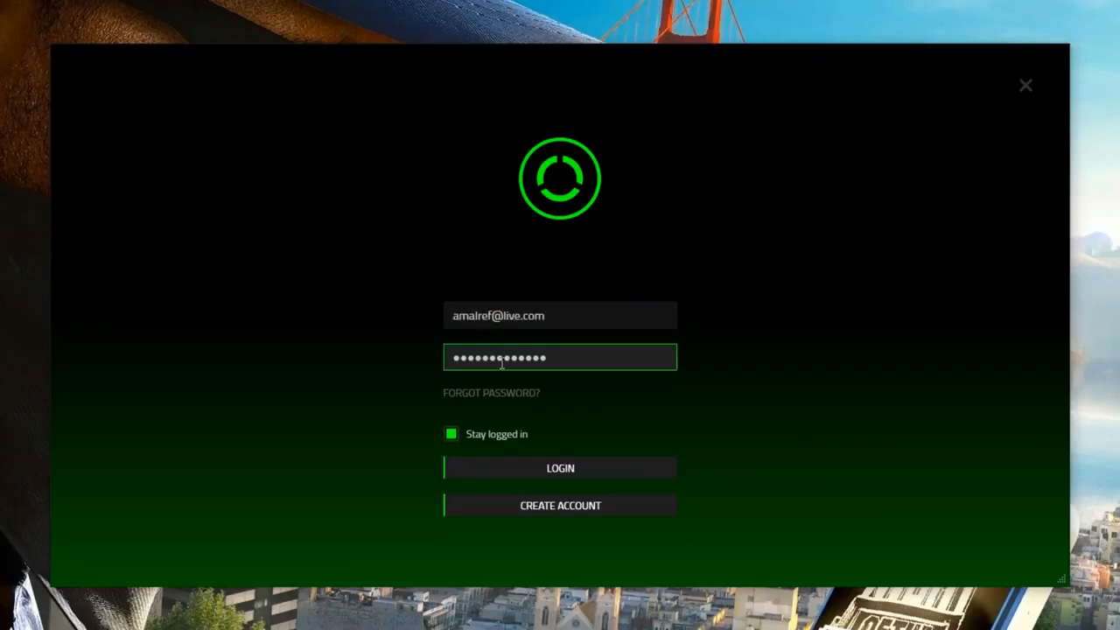
click(552, 467)
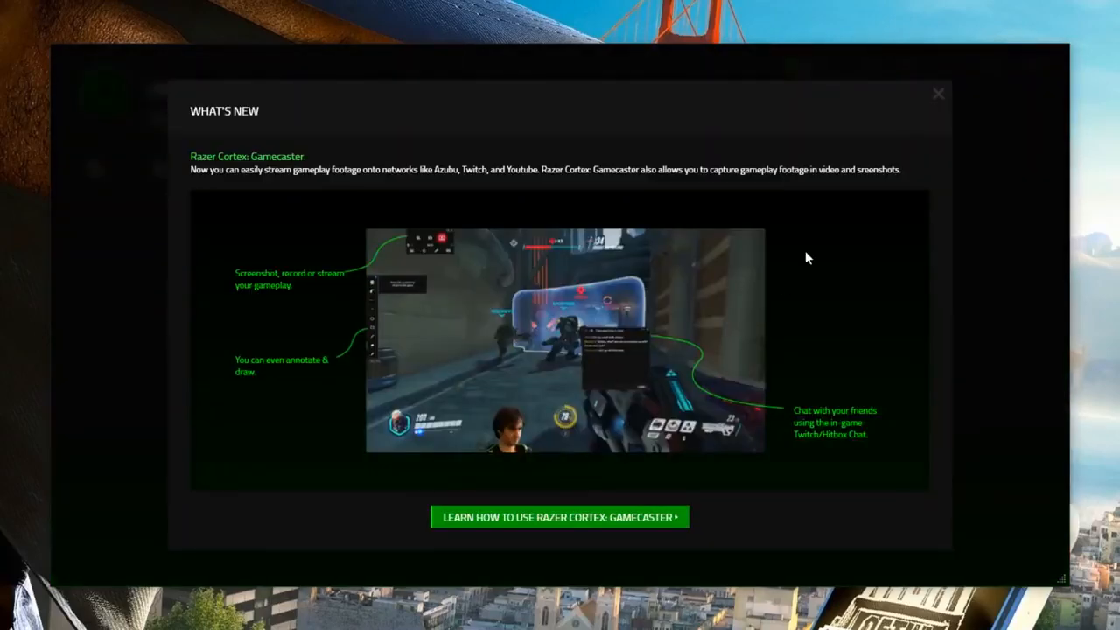
Close What's New, then add a new game under My Games and browse for its executable.
click(938, 93)
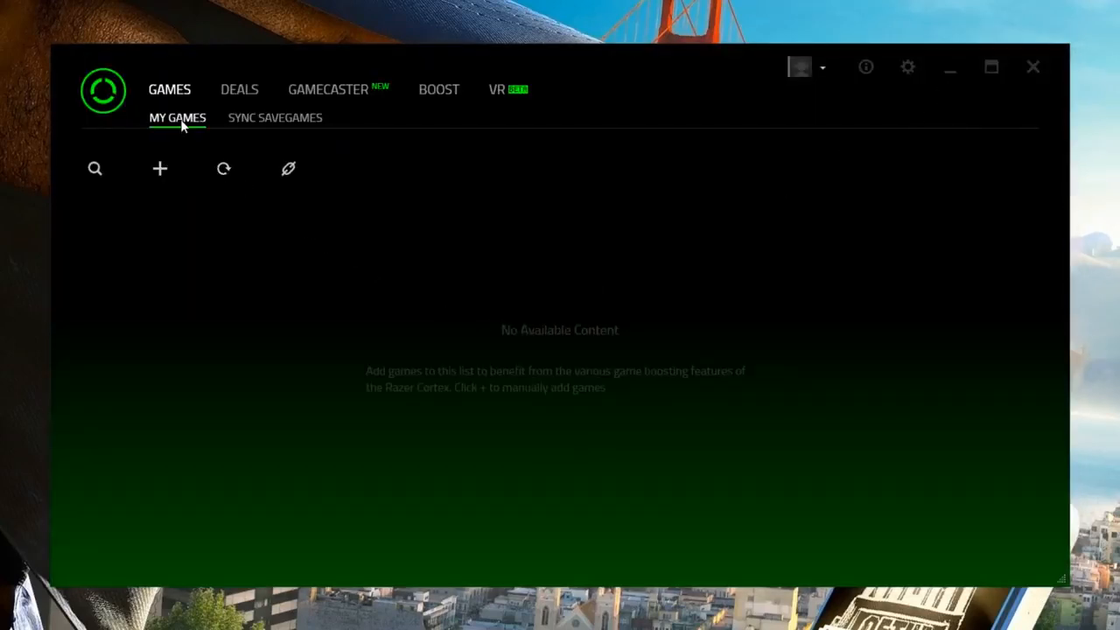
click(159, 173)
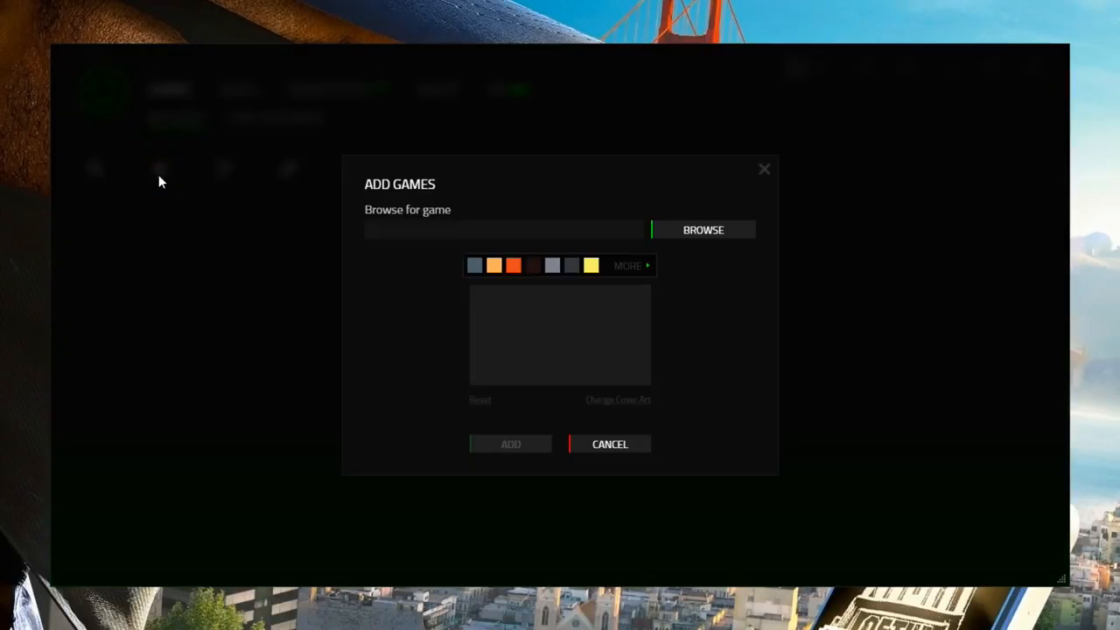
click(691, 229)
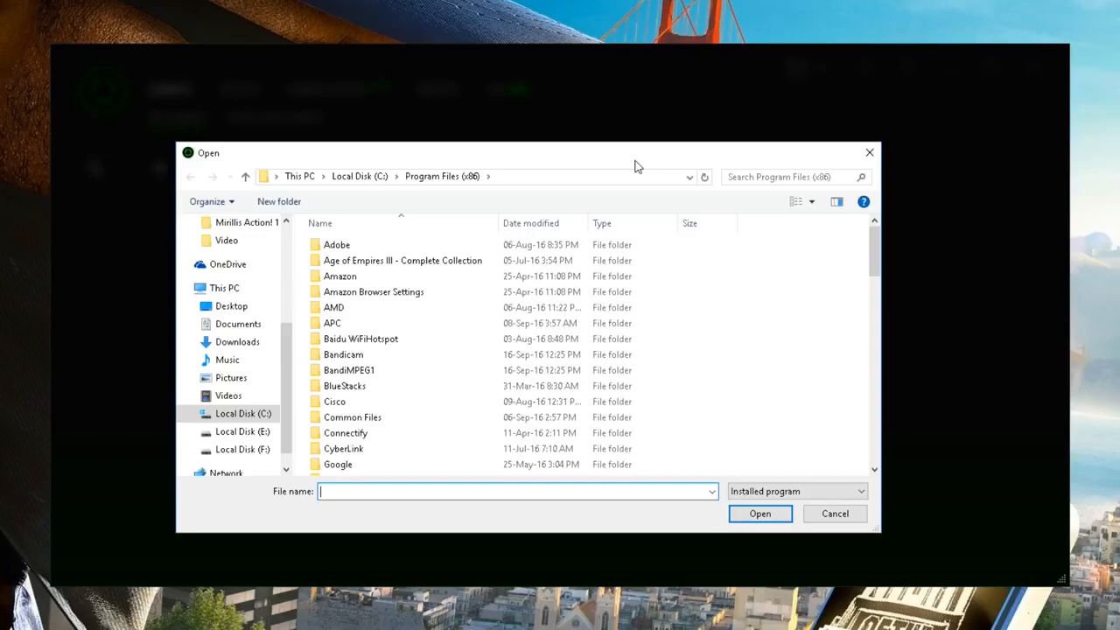
key(super)
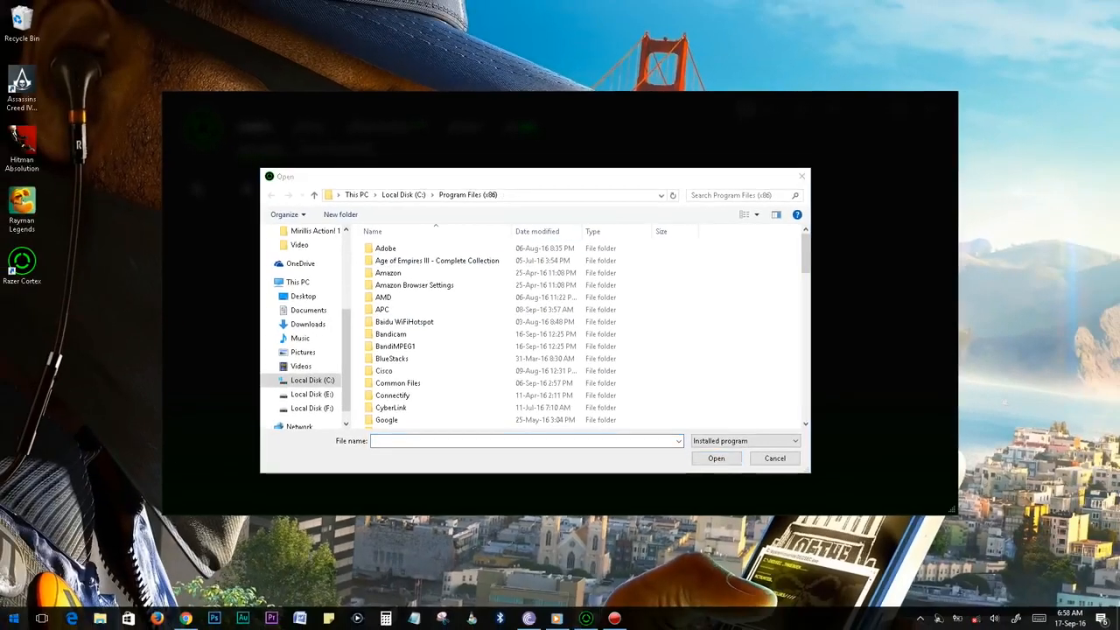
text(assassins creed)
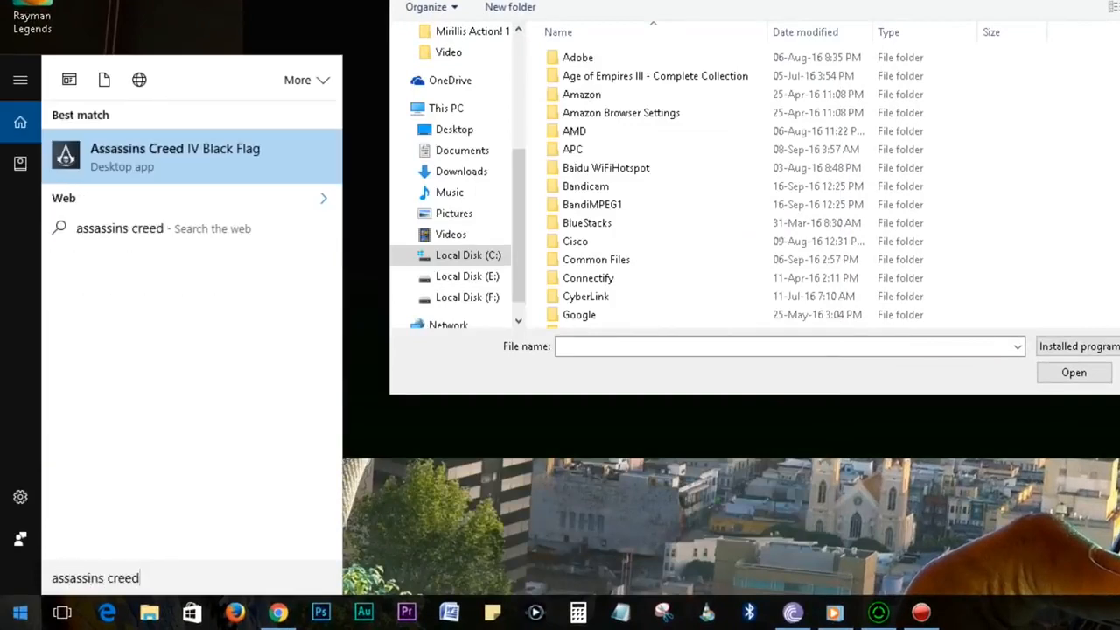
right_click(173, 152)
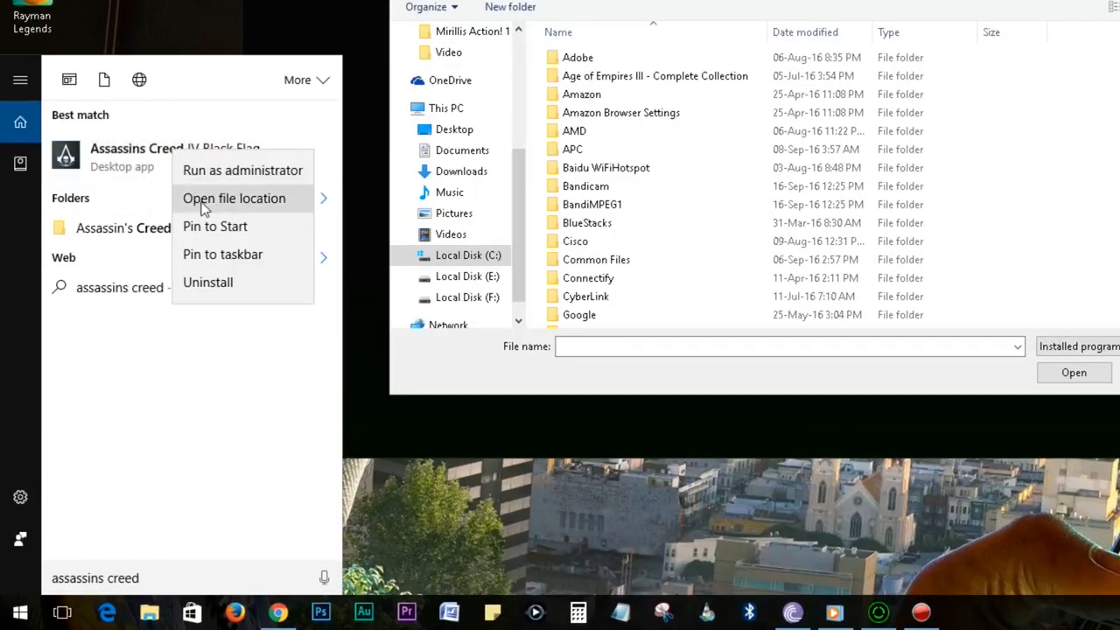
click(202, 200)
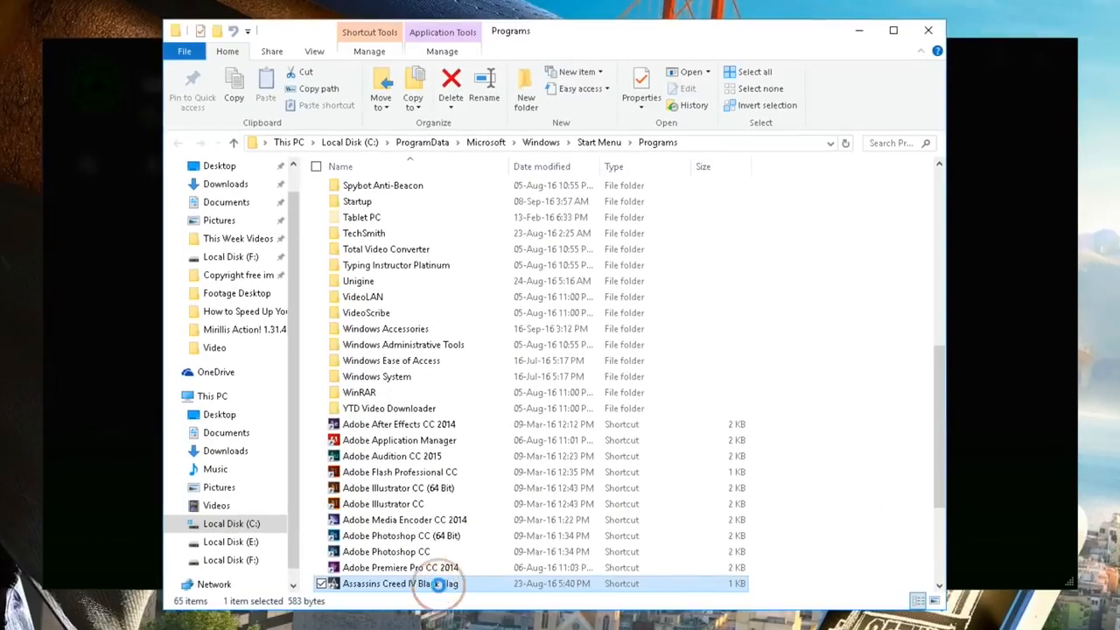
right_click(469, 512)
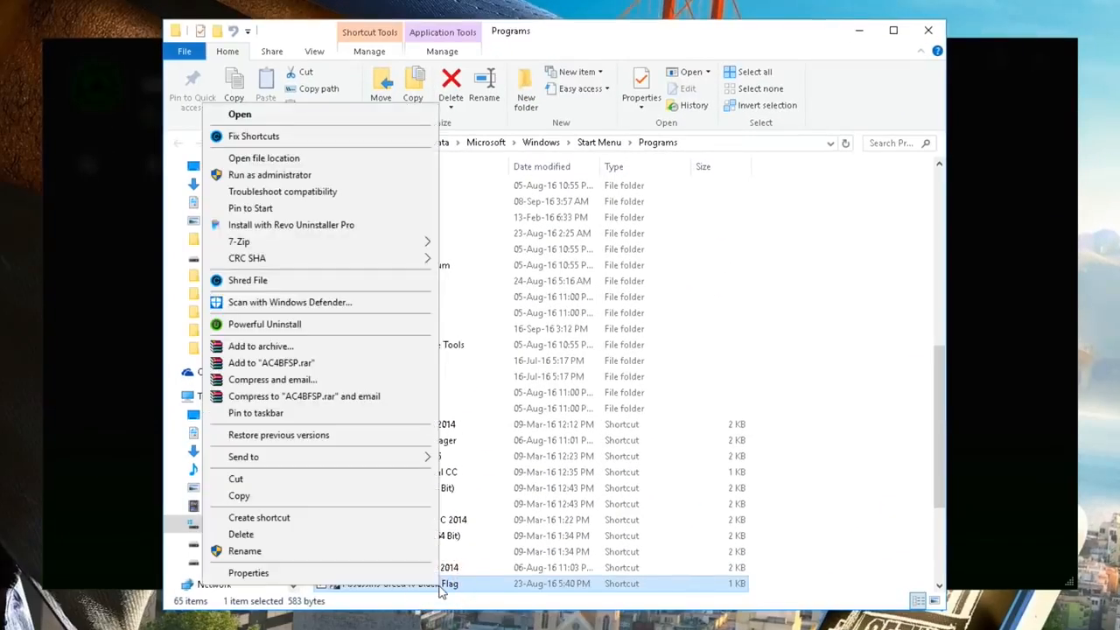
click(318, 158)
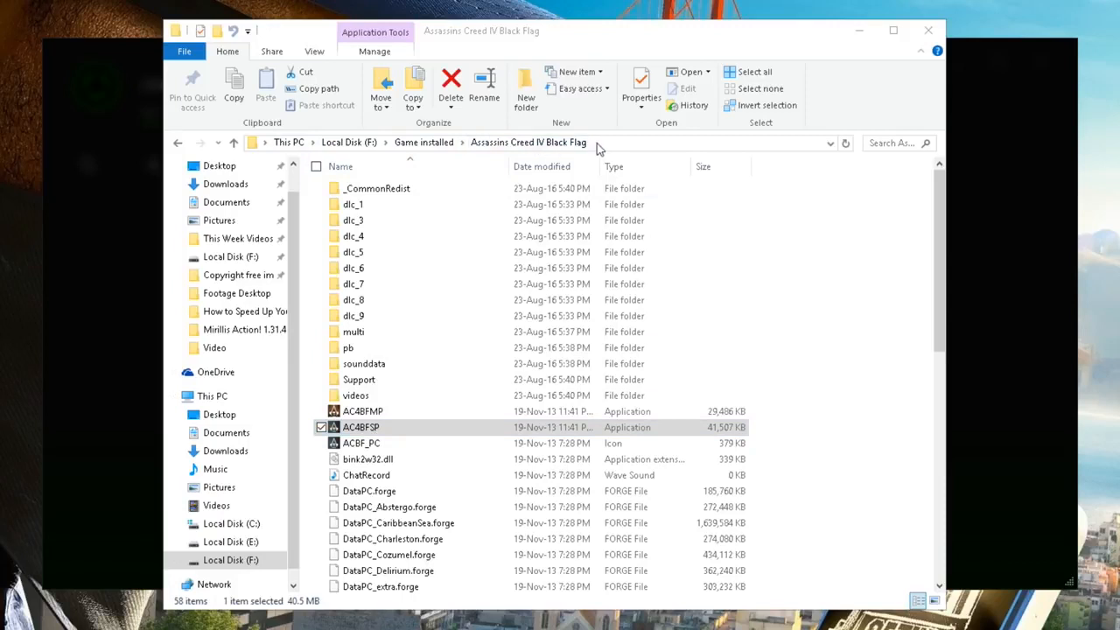
click(929, 30)
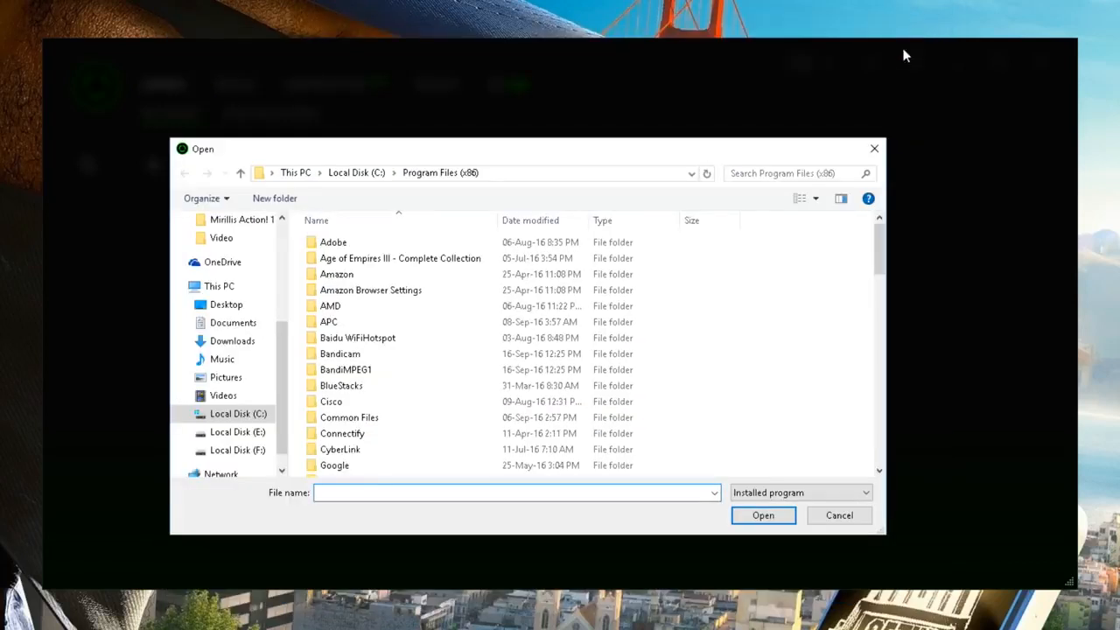
Select AC4BFSP in F:\Game installed\Assassins Creed IV Black Flag.
click(219, 286)
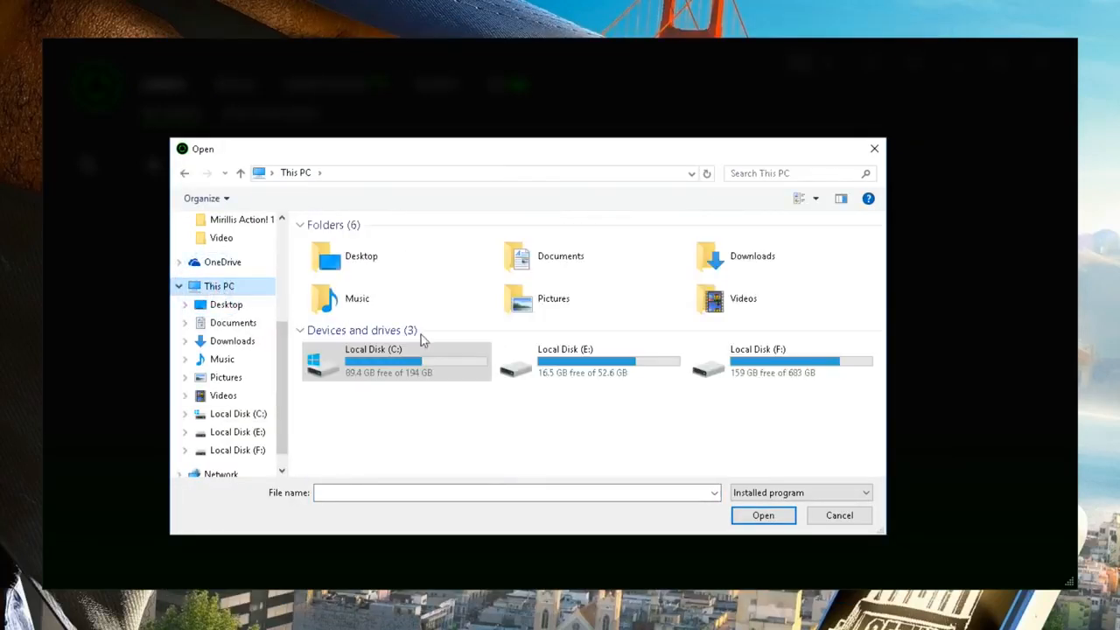
double_click(792, 371)
click(420, 389)
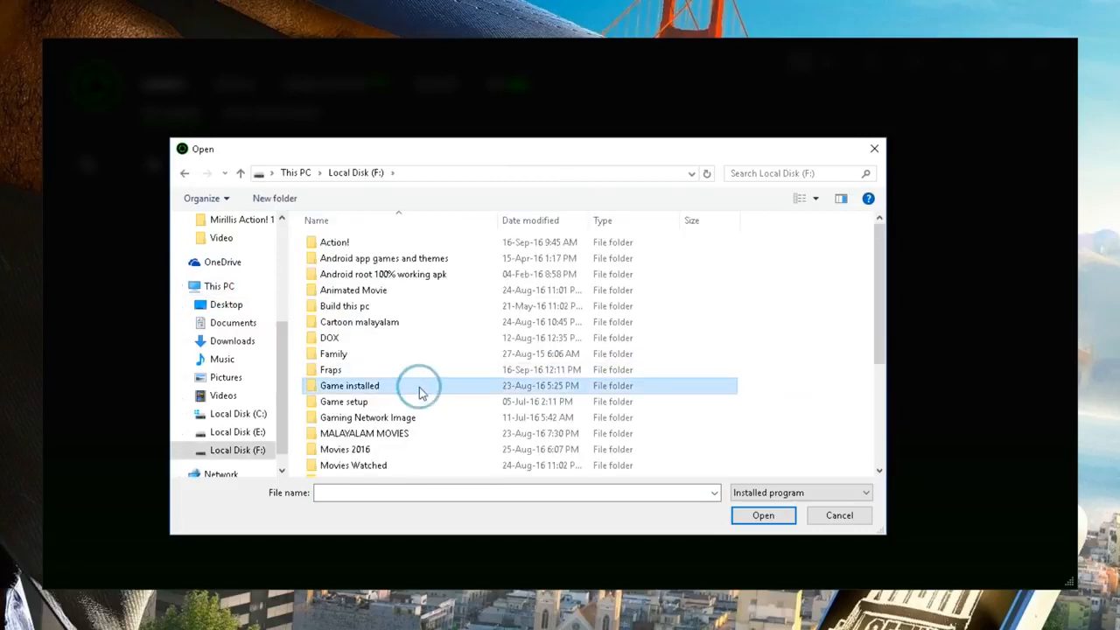
double_click(420, 390)
click(400, 242)
double_click(403, 243)
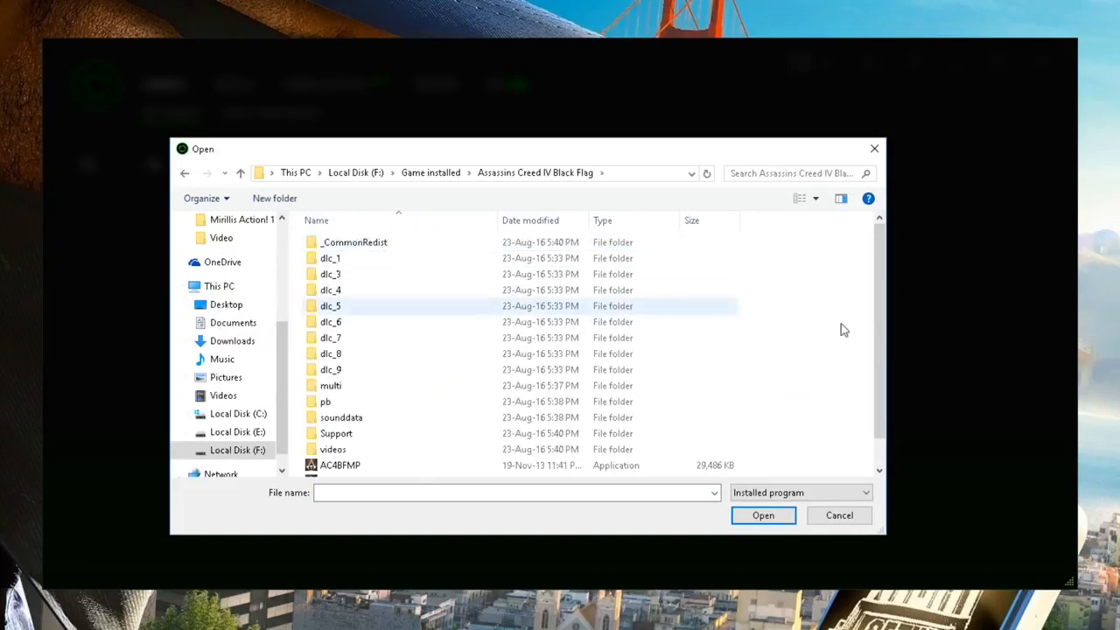
scroll(844, 330, down, 1)
double_click(338, 453)
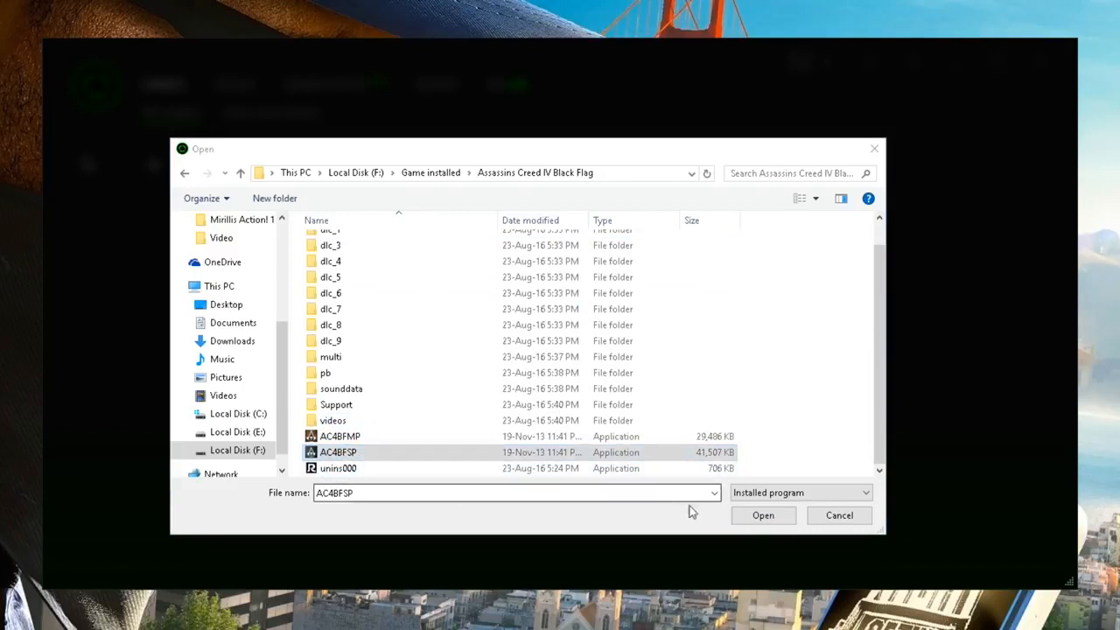
Add AC4BFSP to My Games and start it with a boost.
click(759, 512)
click(519, 446)
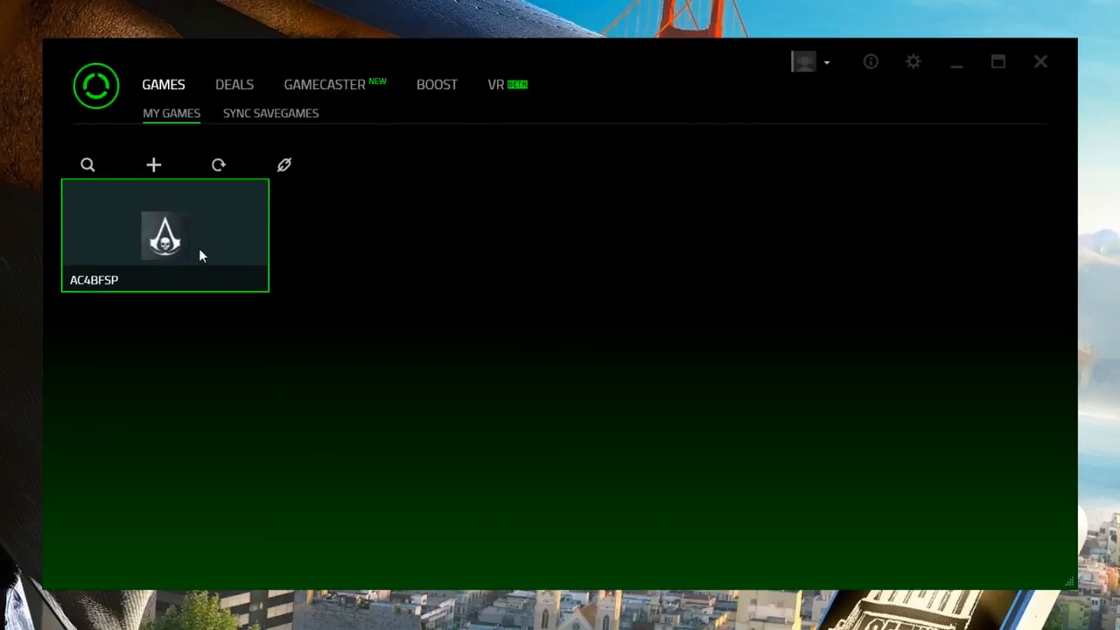
click(199, 250)
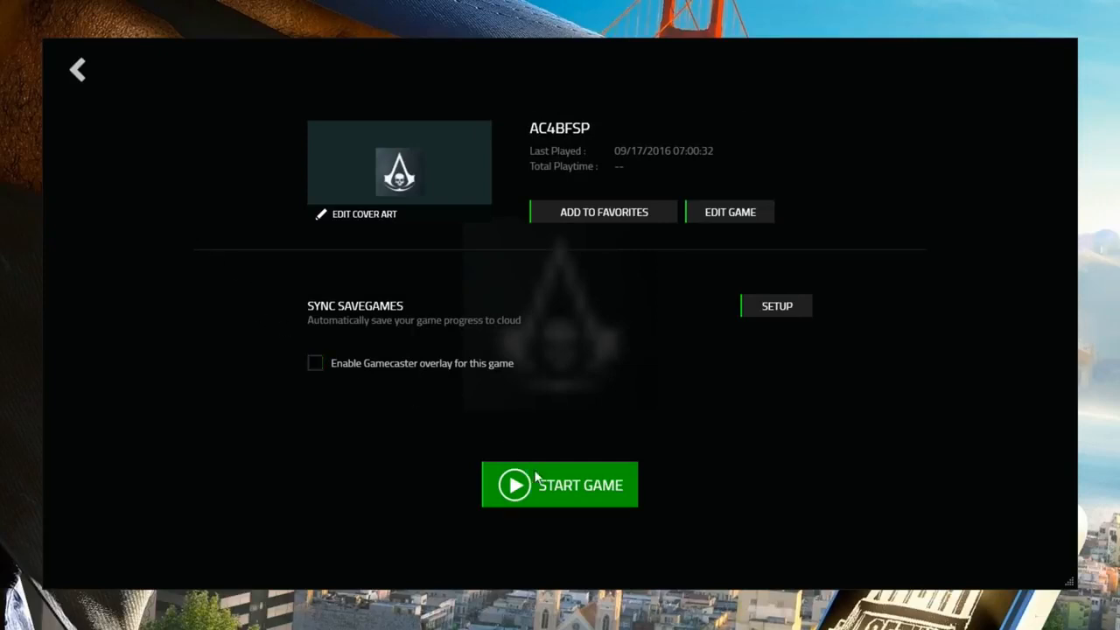
click(560, 495)
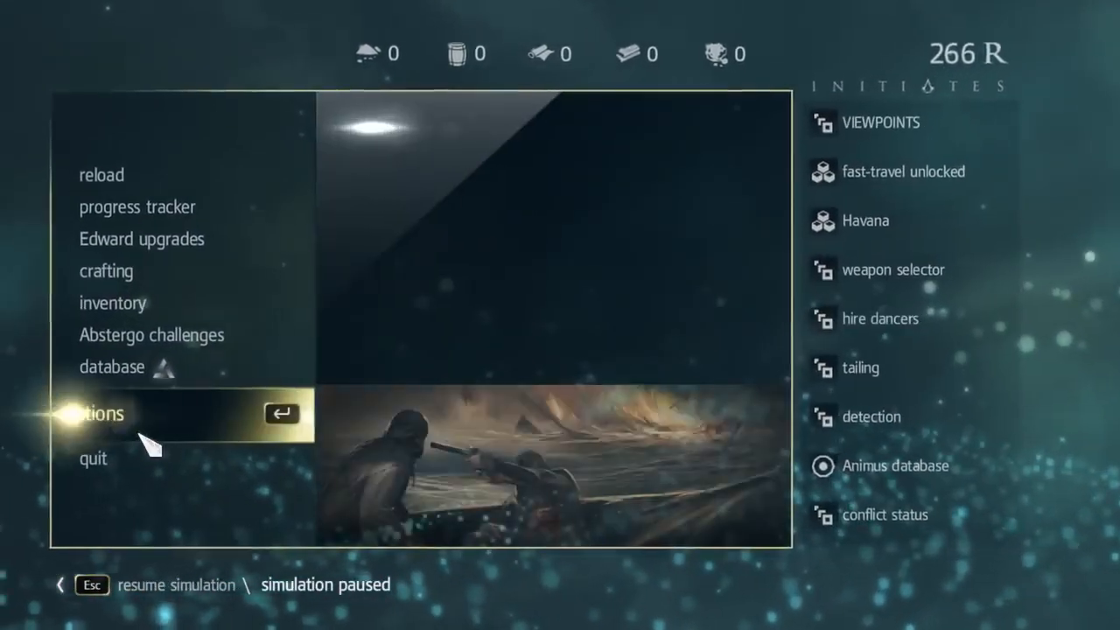
Review the game's graphics settings under options, then return to gameplay.
click(109, 427)
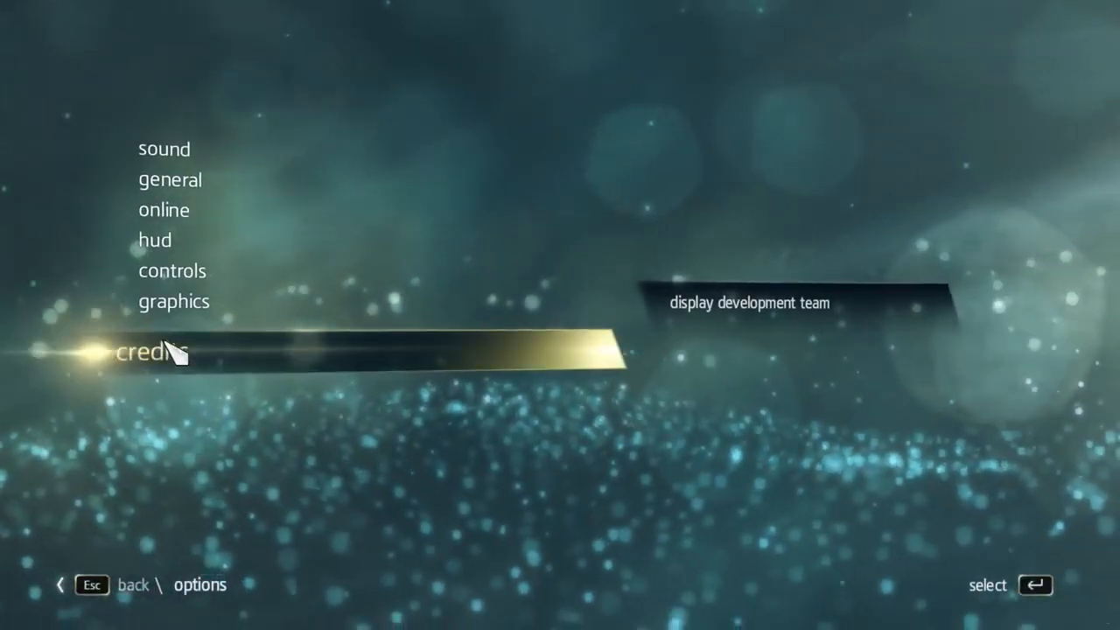
click(172, 321)
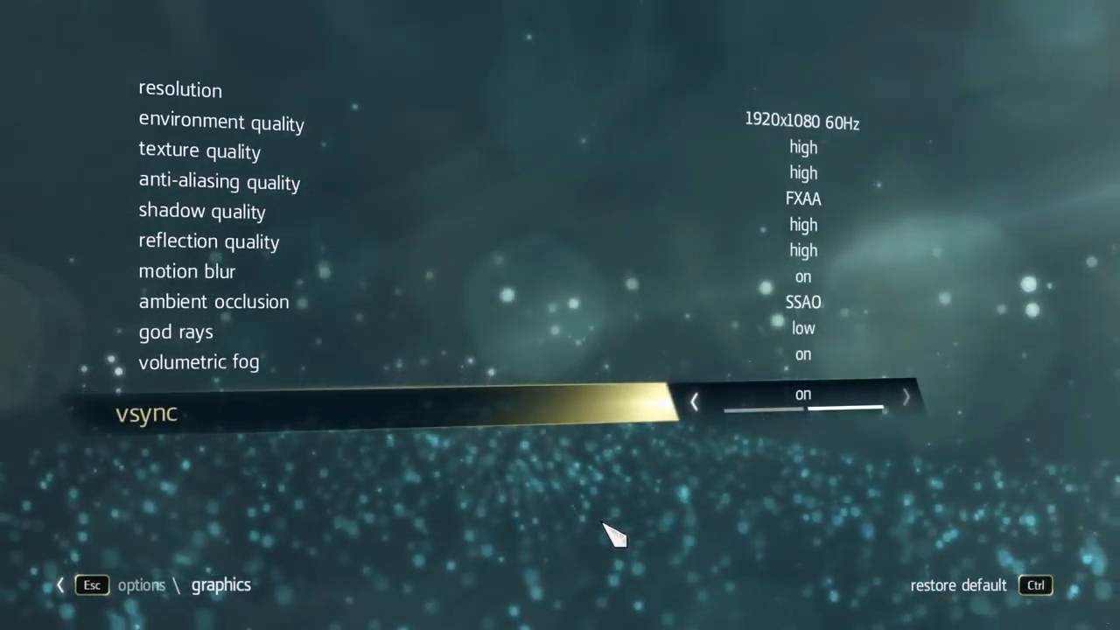
key(Escape)
key(Escape)
key(Escape)
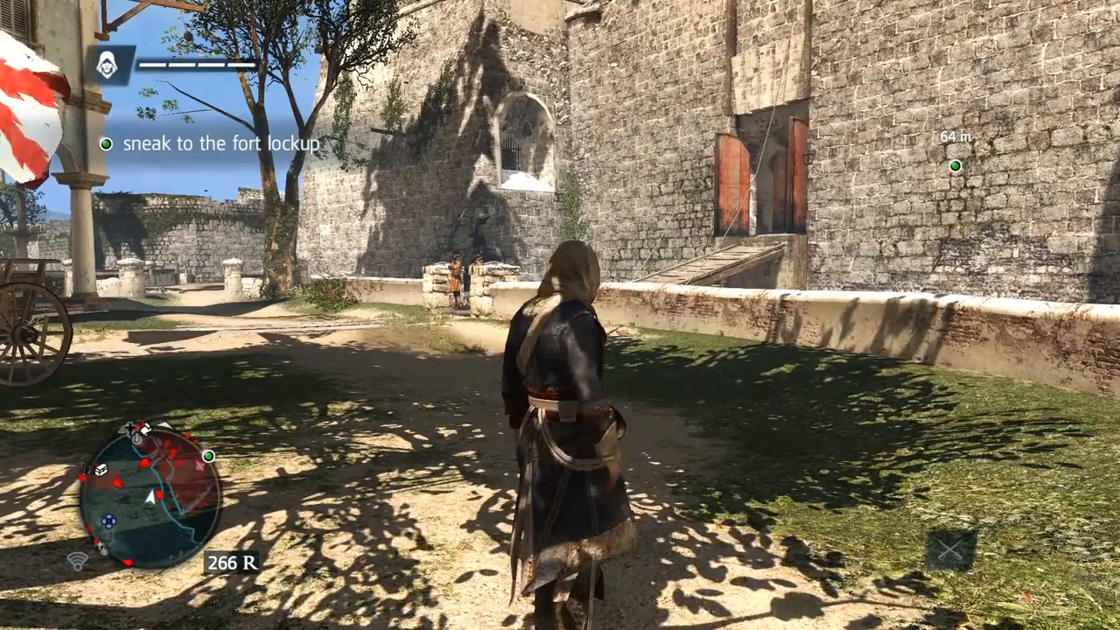
Run to the fort gate, assassinate the two gate guards and head into the courtyard.
key(w)
key(w)
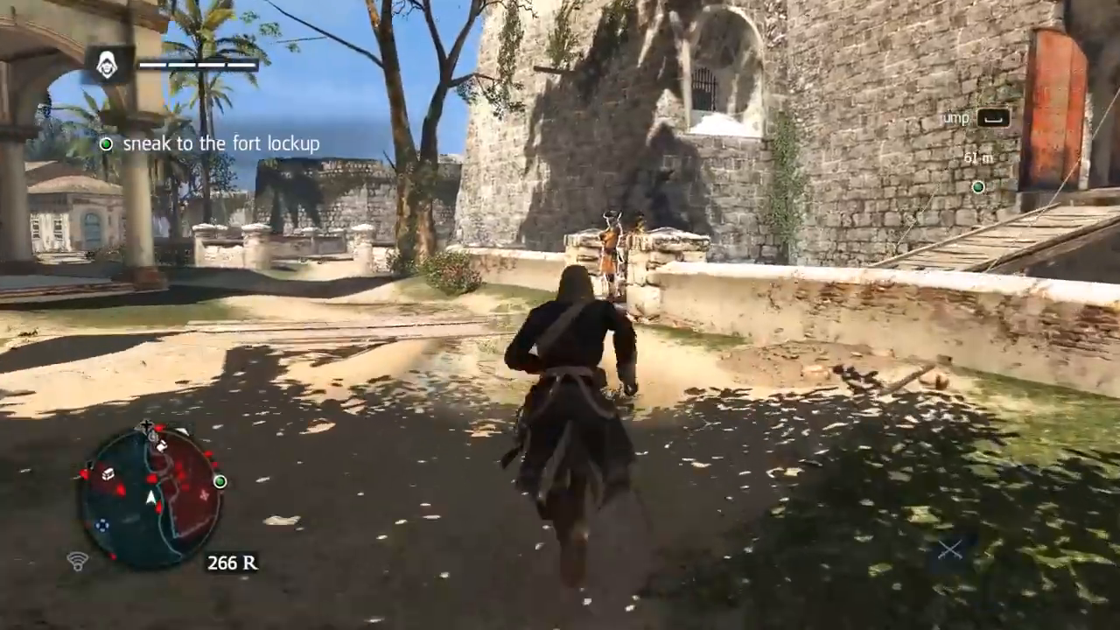
key(w)
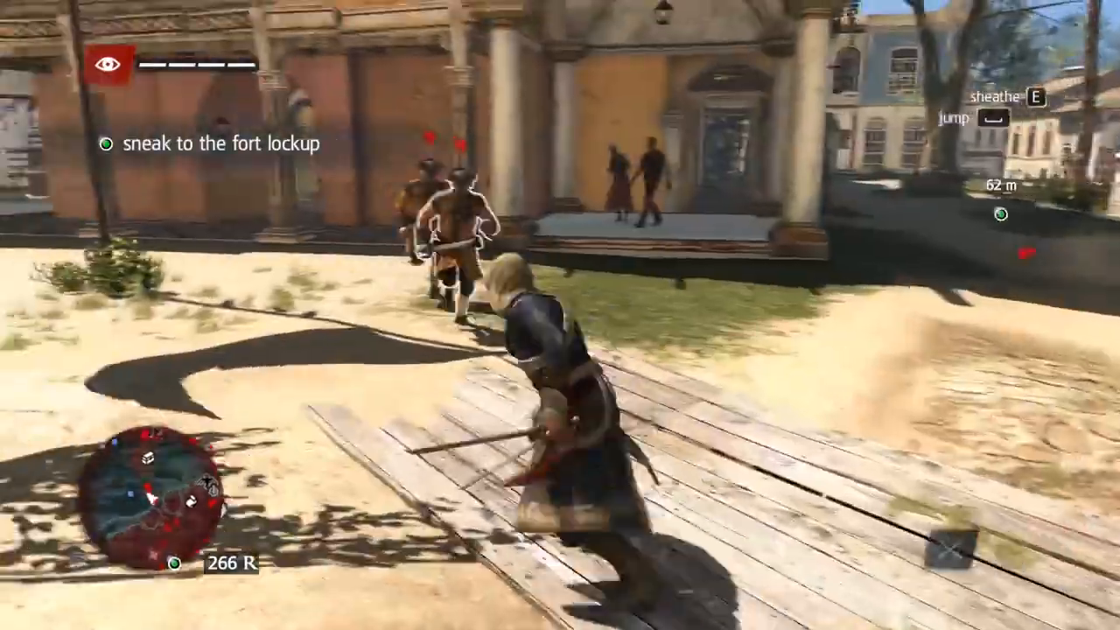
key(w)
key(w)
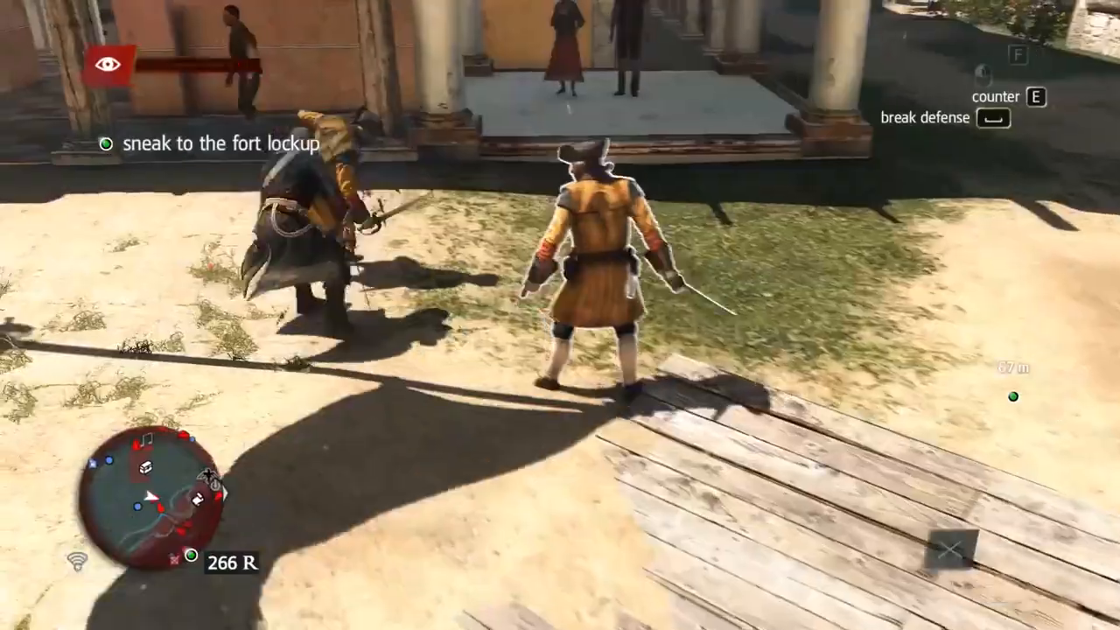
Attack the courtyard guards and counter their incoming attacks.
key(e)
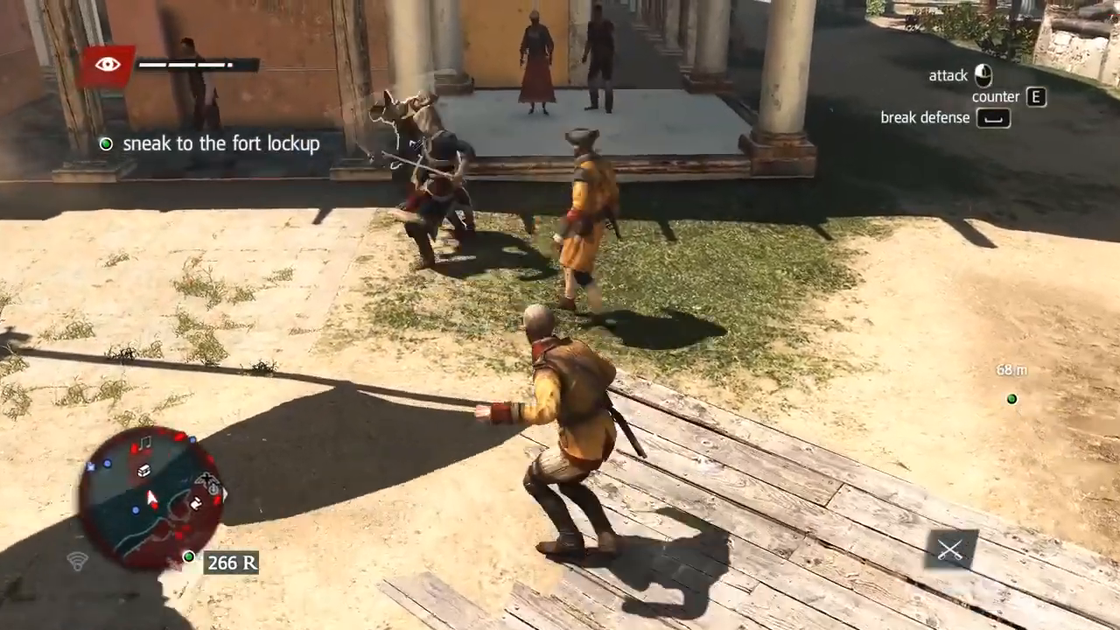
key(e)
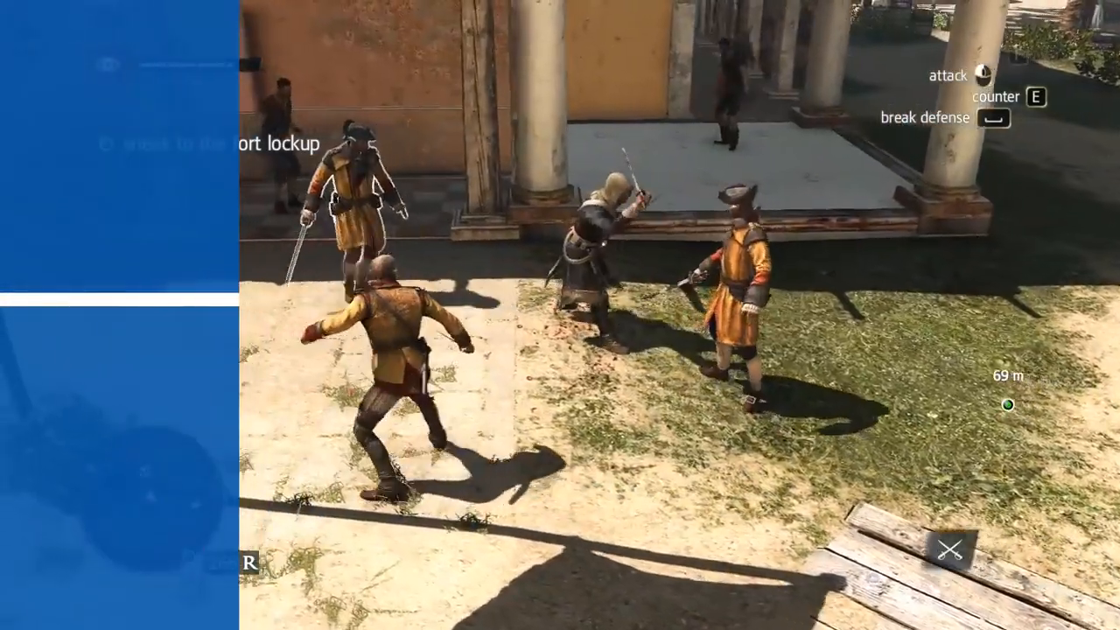
key(e)
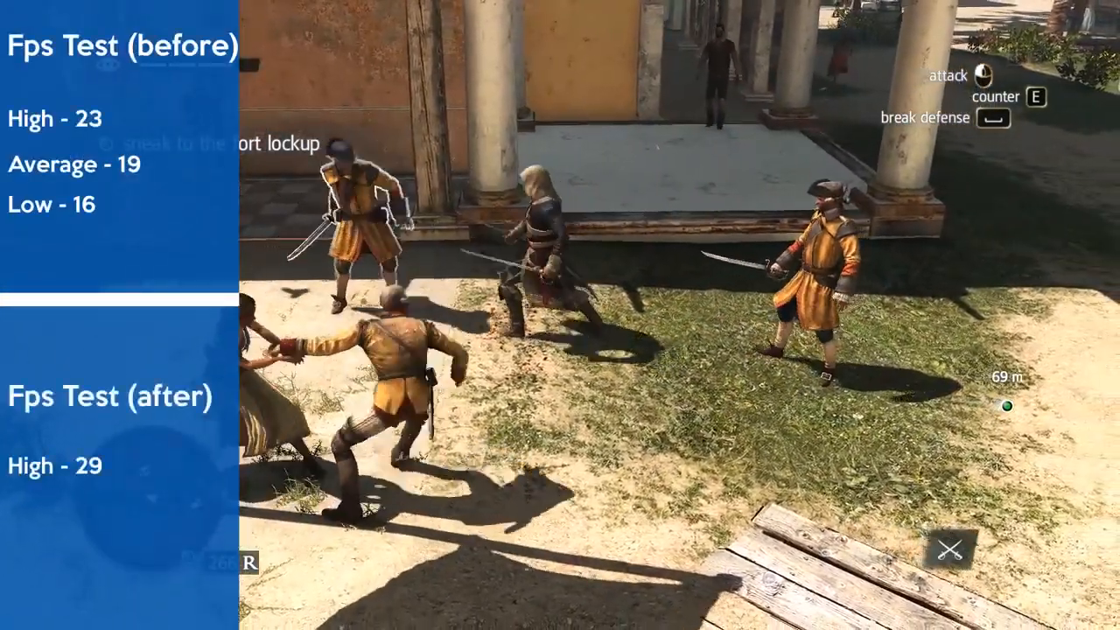